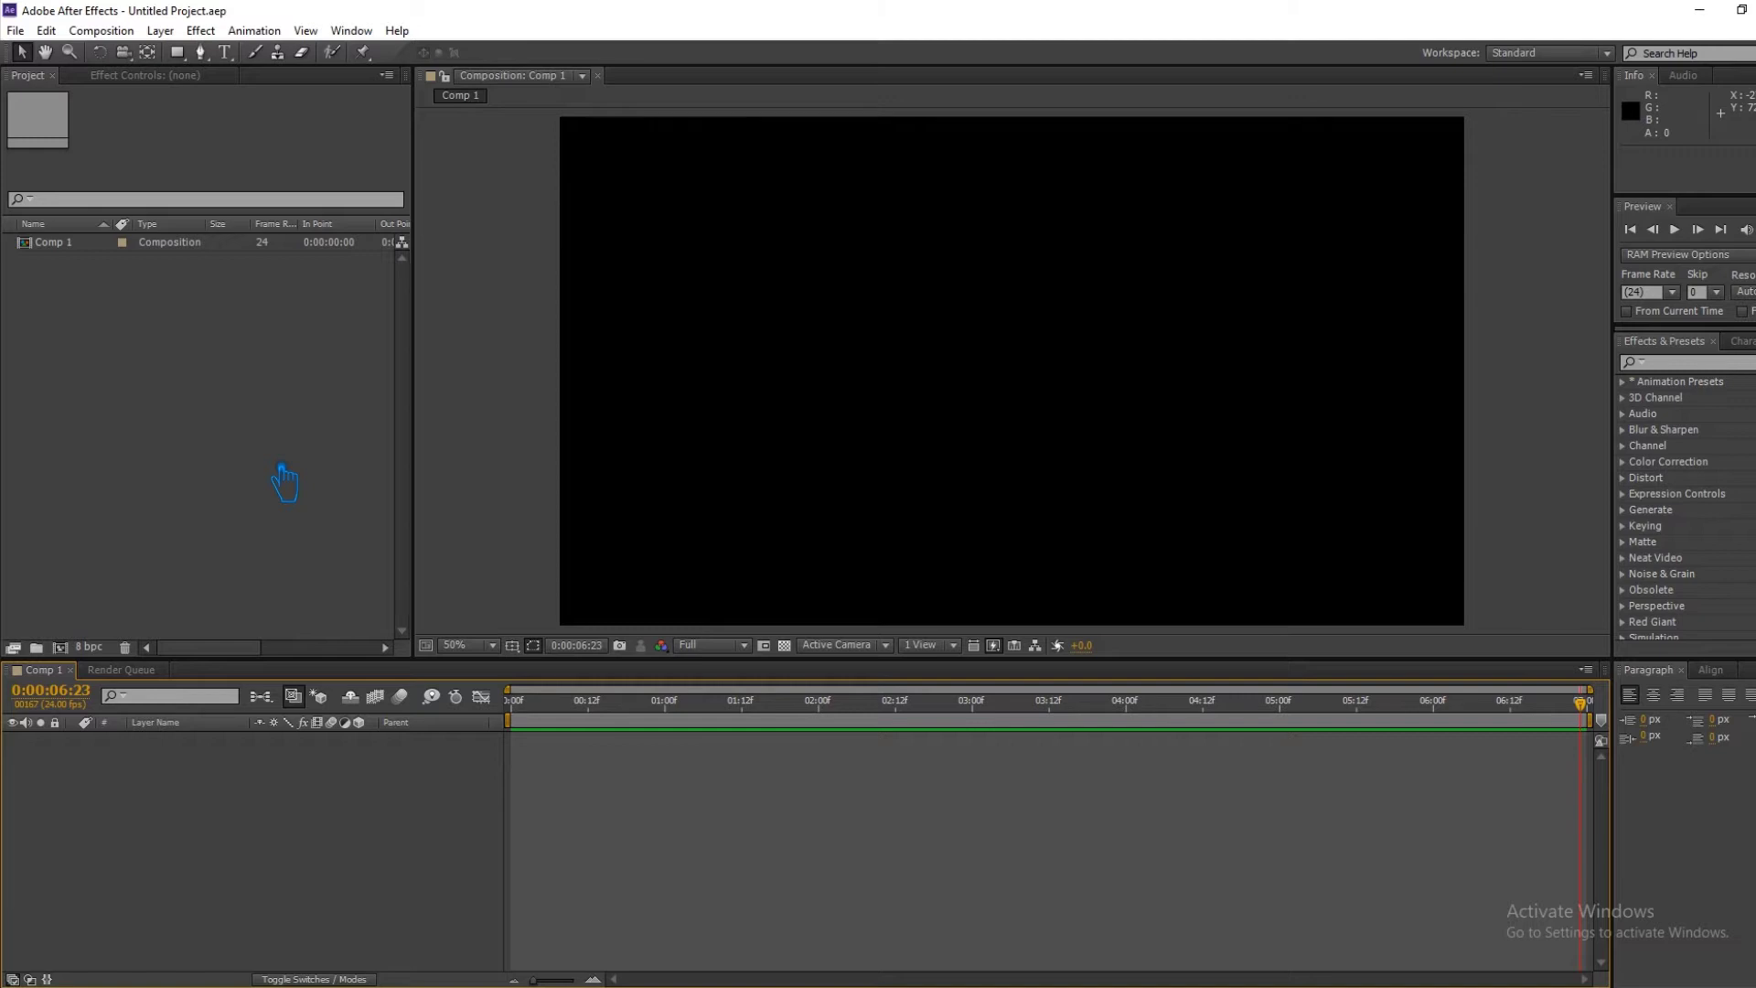
Bring up the timeline menu for adding a new layer to the empty Comp 1.
{"action": "right_click", "coordinate": [310, 808]}
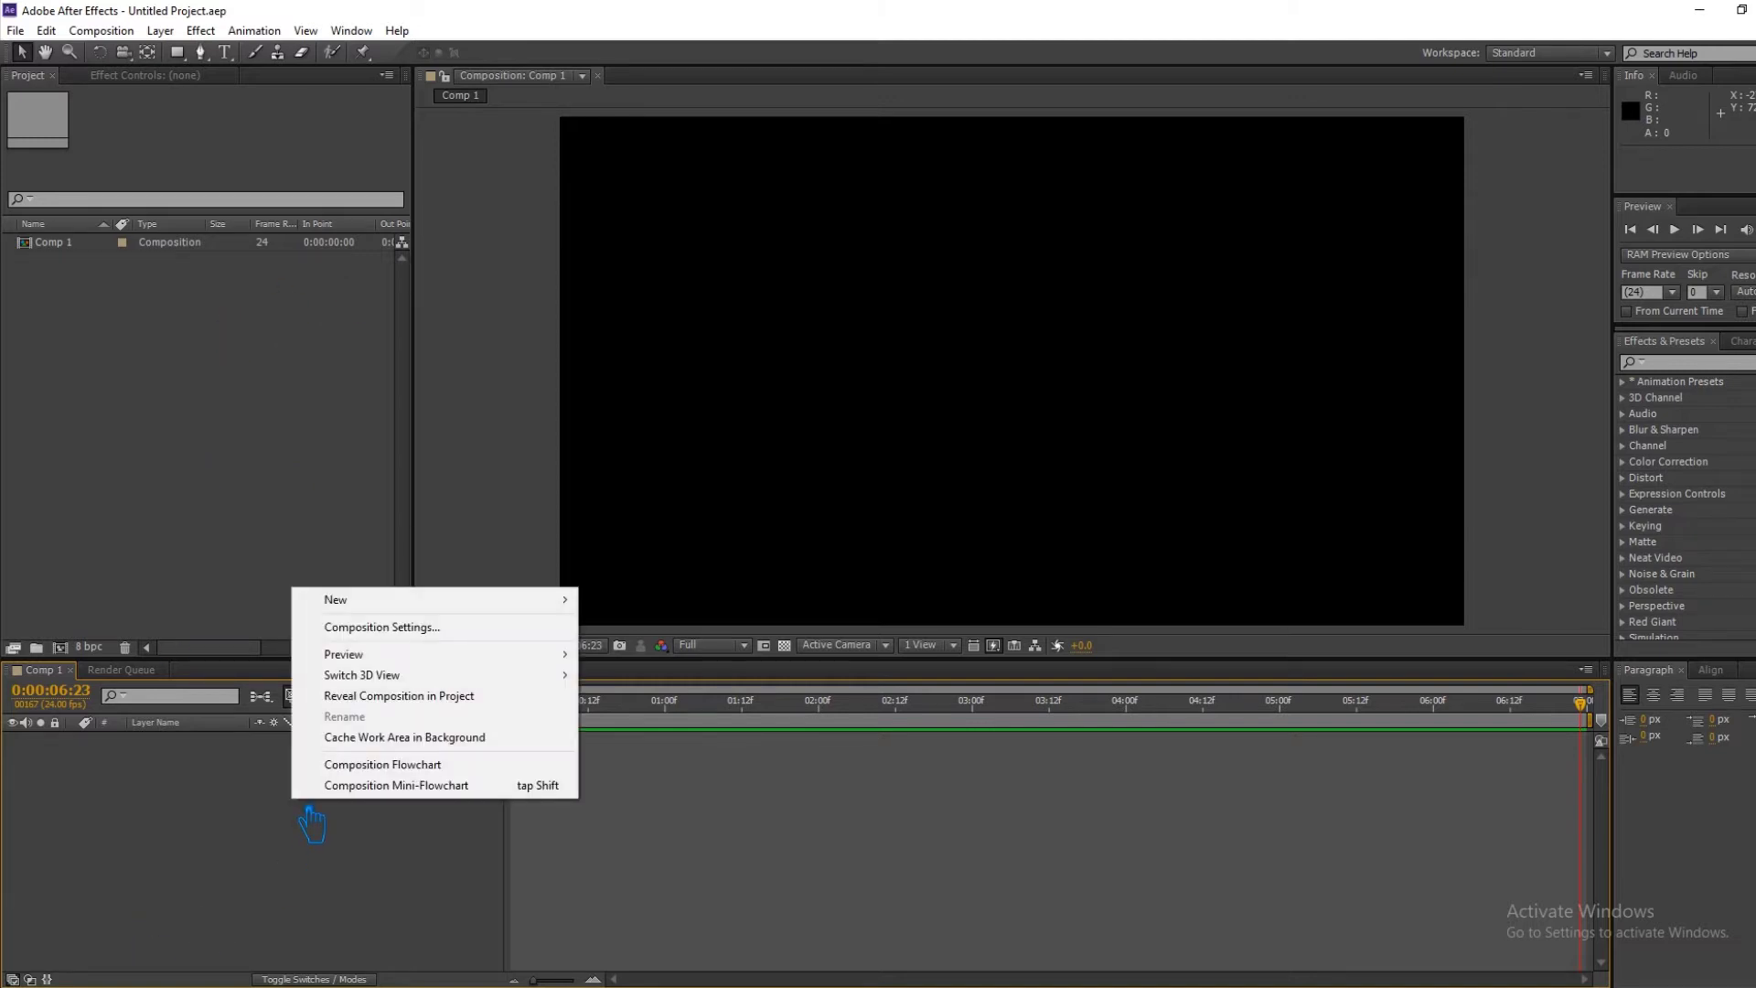
Create a 1920×1080 dark grey solid named Fire Effects and save the project.
{"action": "mouse_move", "coordinate": [334, 599]}
{"action": "left_click", "coordinate": [660, 651]}
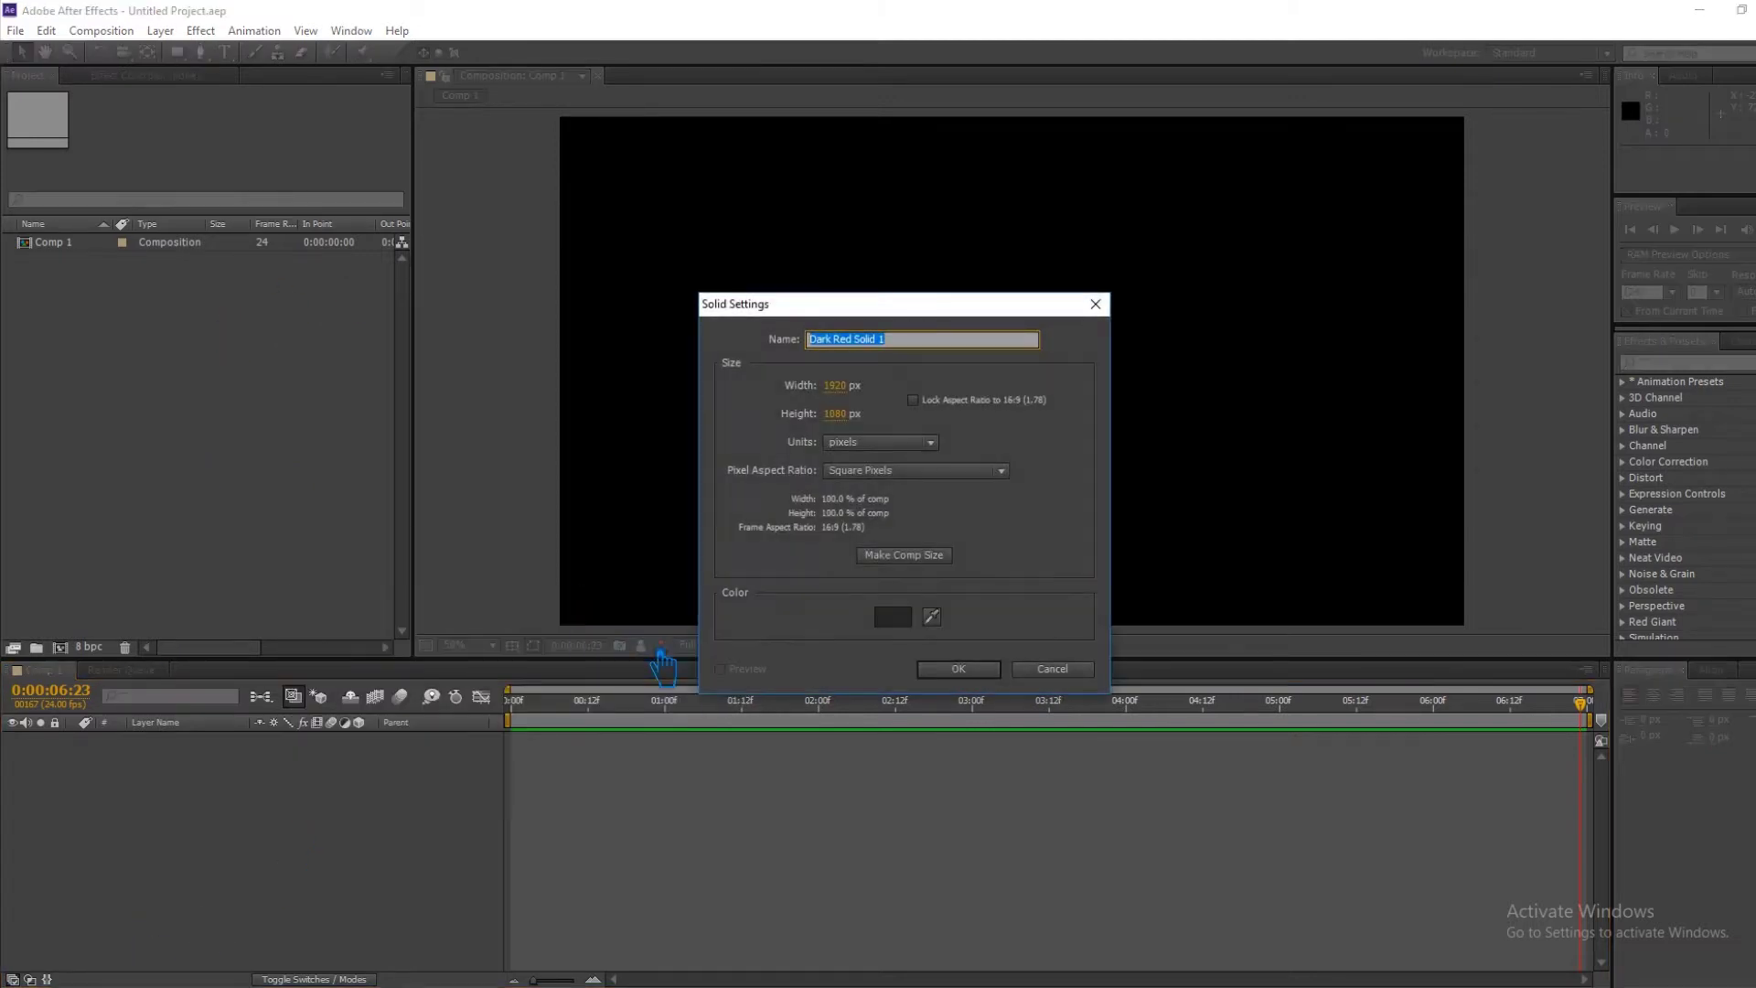
{"action": "type", "text": "Fl"}
{"action": "type", "text": "ire Effects"}
{"action": "left_click", "coordinate": [993, 669]}
{"action": "key", "text": "ctrl+s"}
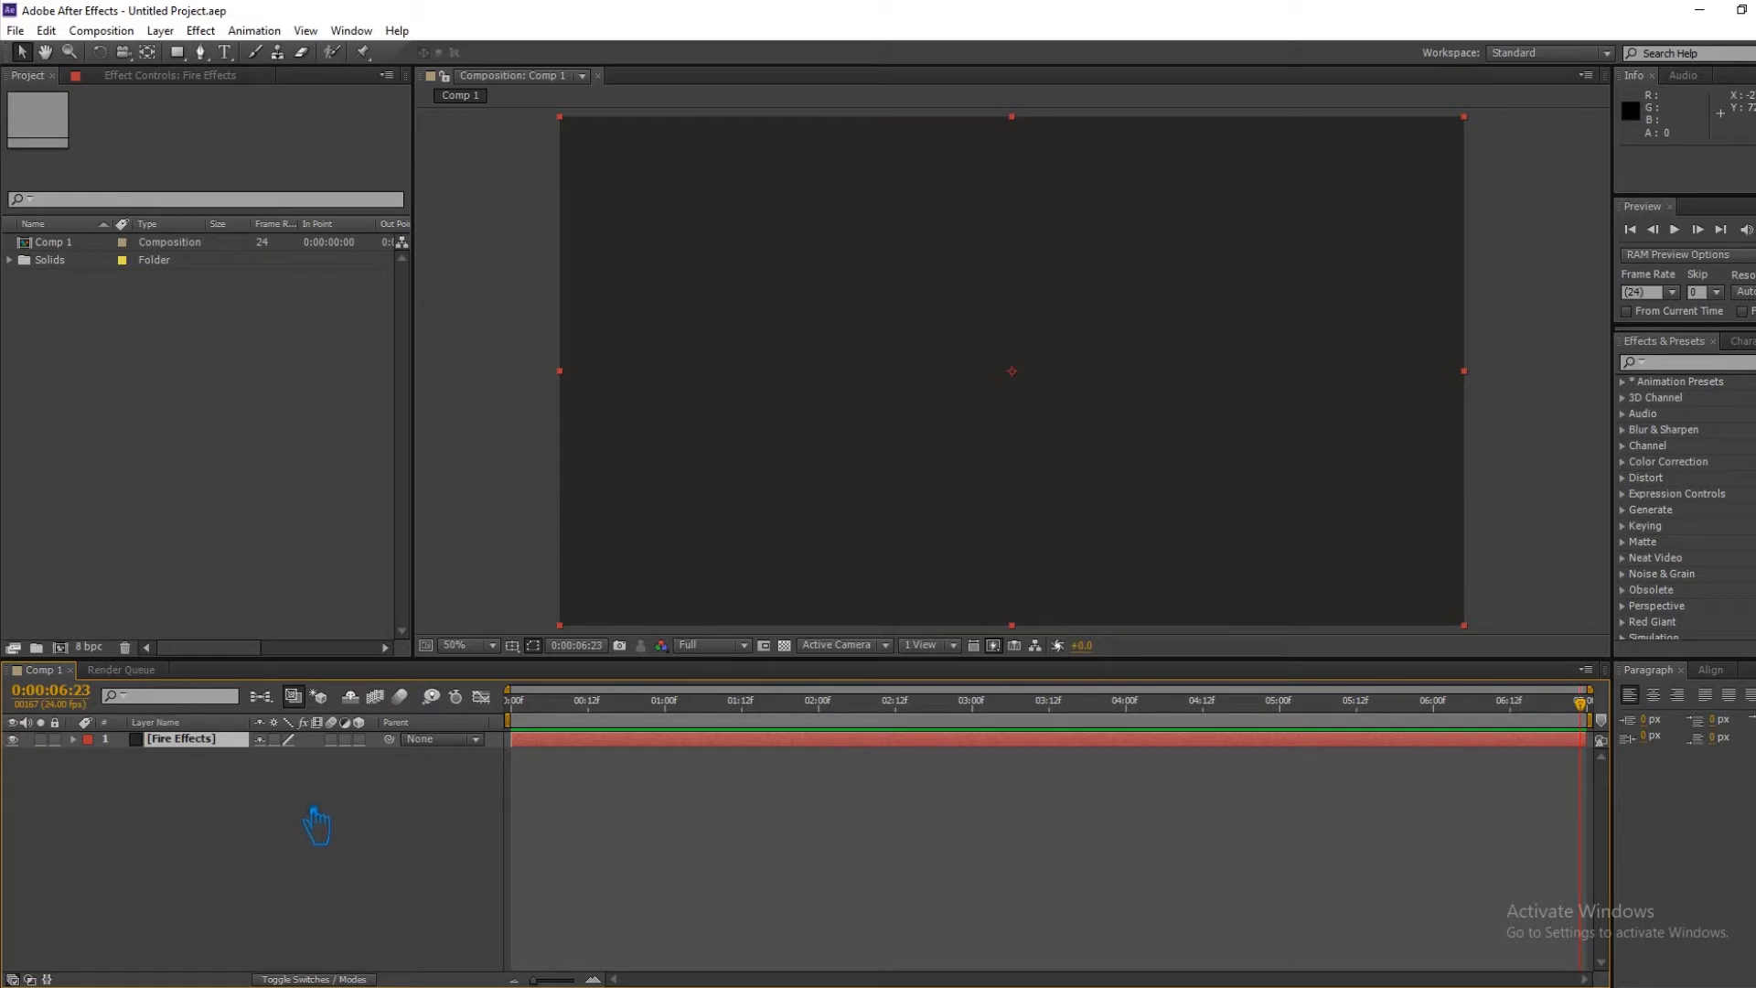
Apply CC Particle Systems II from Effect > Simulation to the Fire Effects layer.
{"action": "left_click", "coordinate": [1688, 363]}
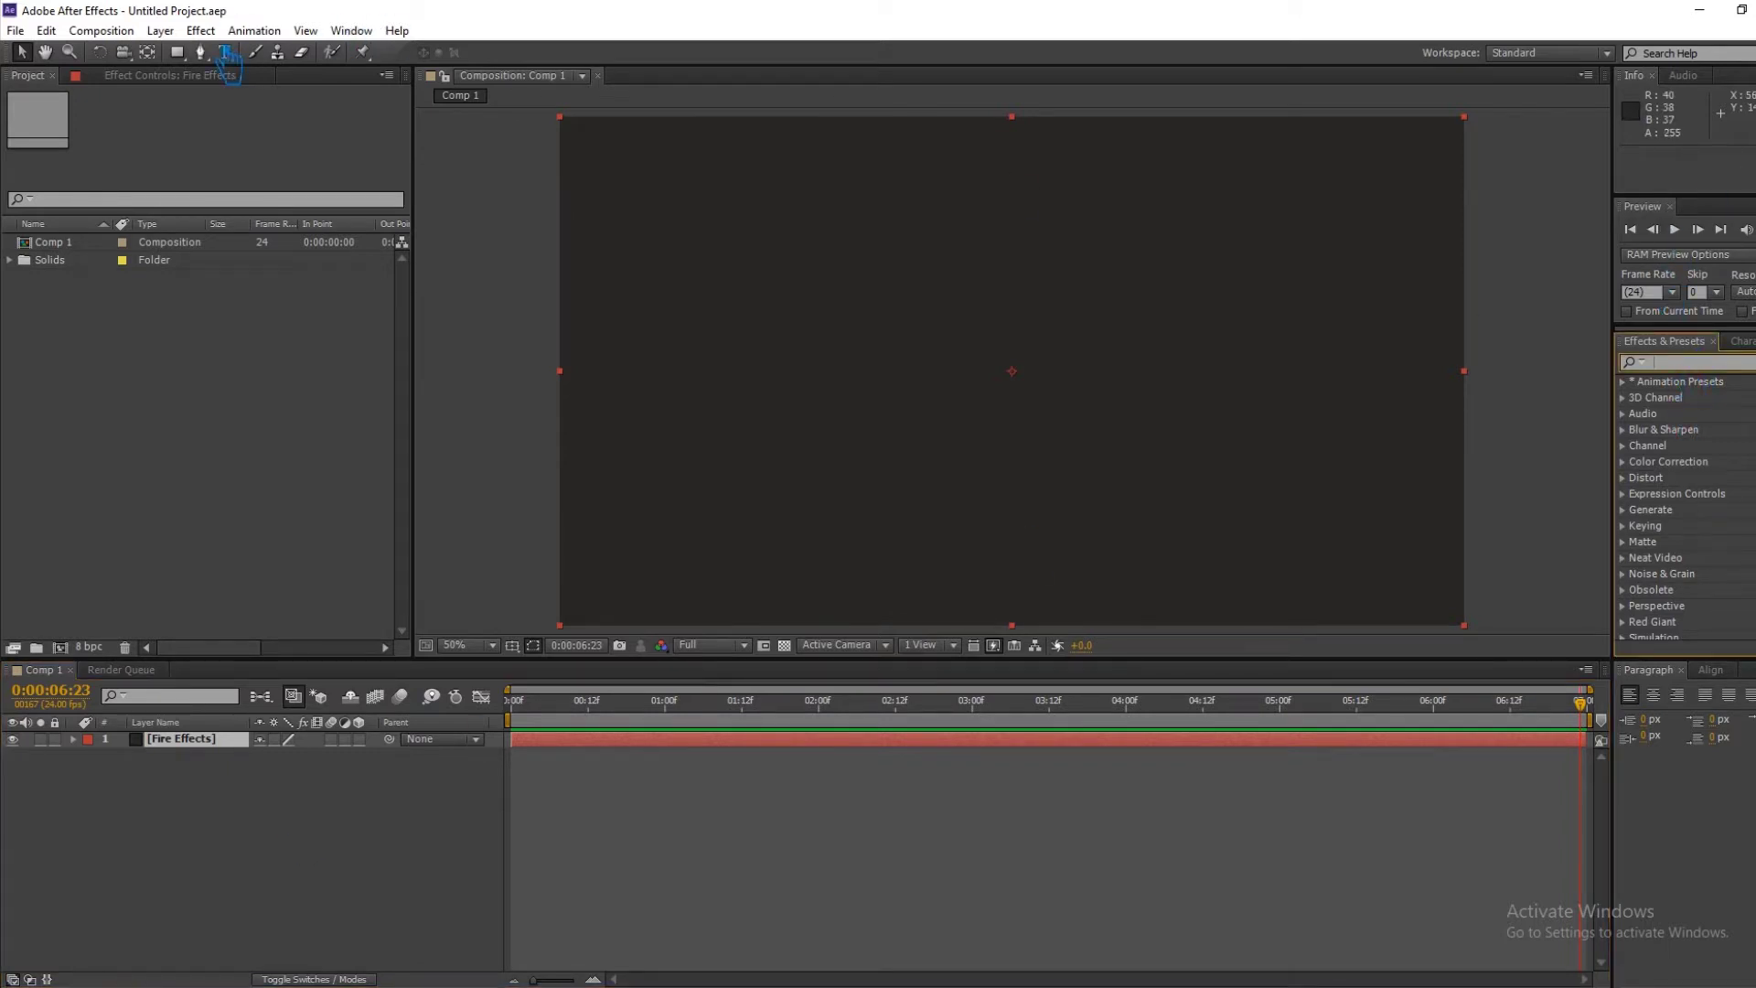
{"action": "left_click", "coordinate": [200, 30]}
{"action": "left_click", "coordinate": [187, 740]}
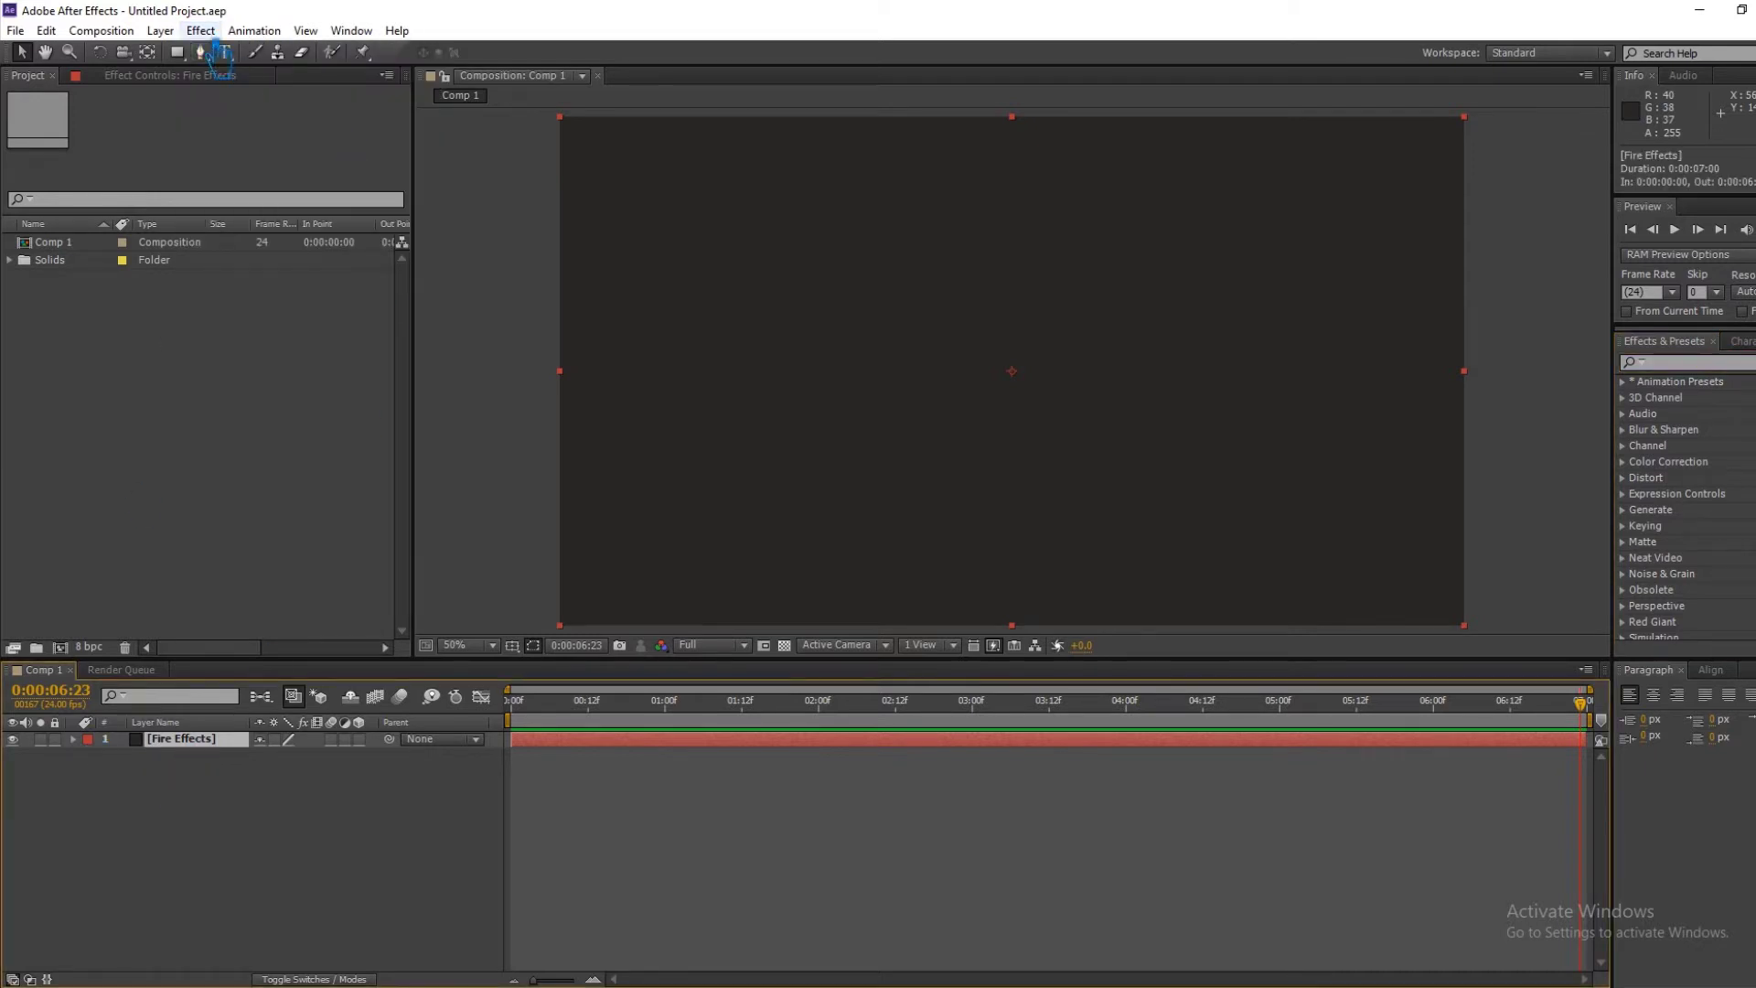
{"action": "left_click", "coordinate": [200, 30]}
{"action": "mouse_move", "coordinate": [273, 436]}
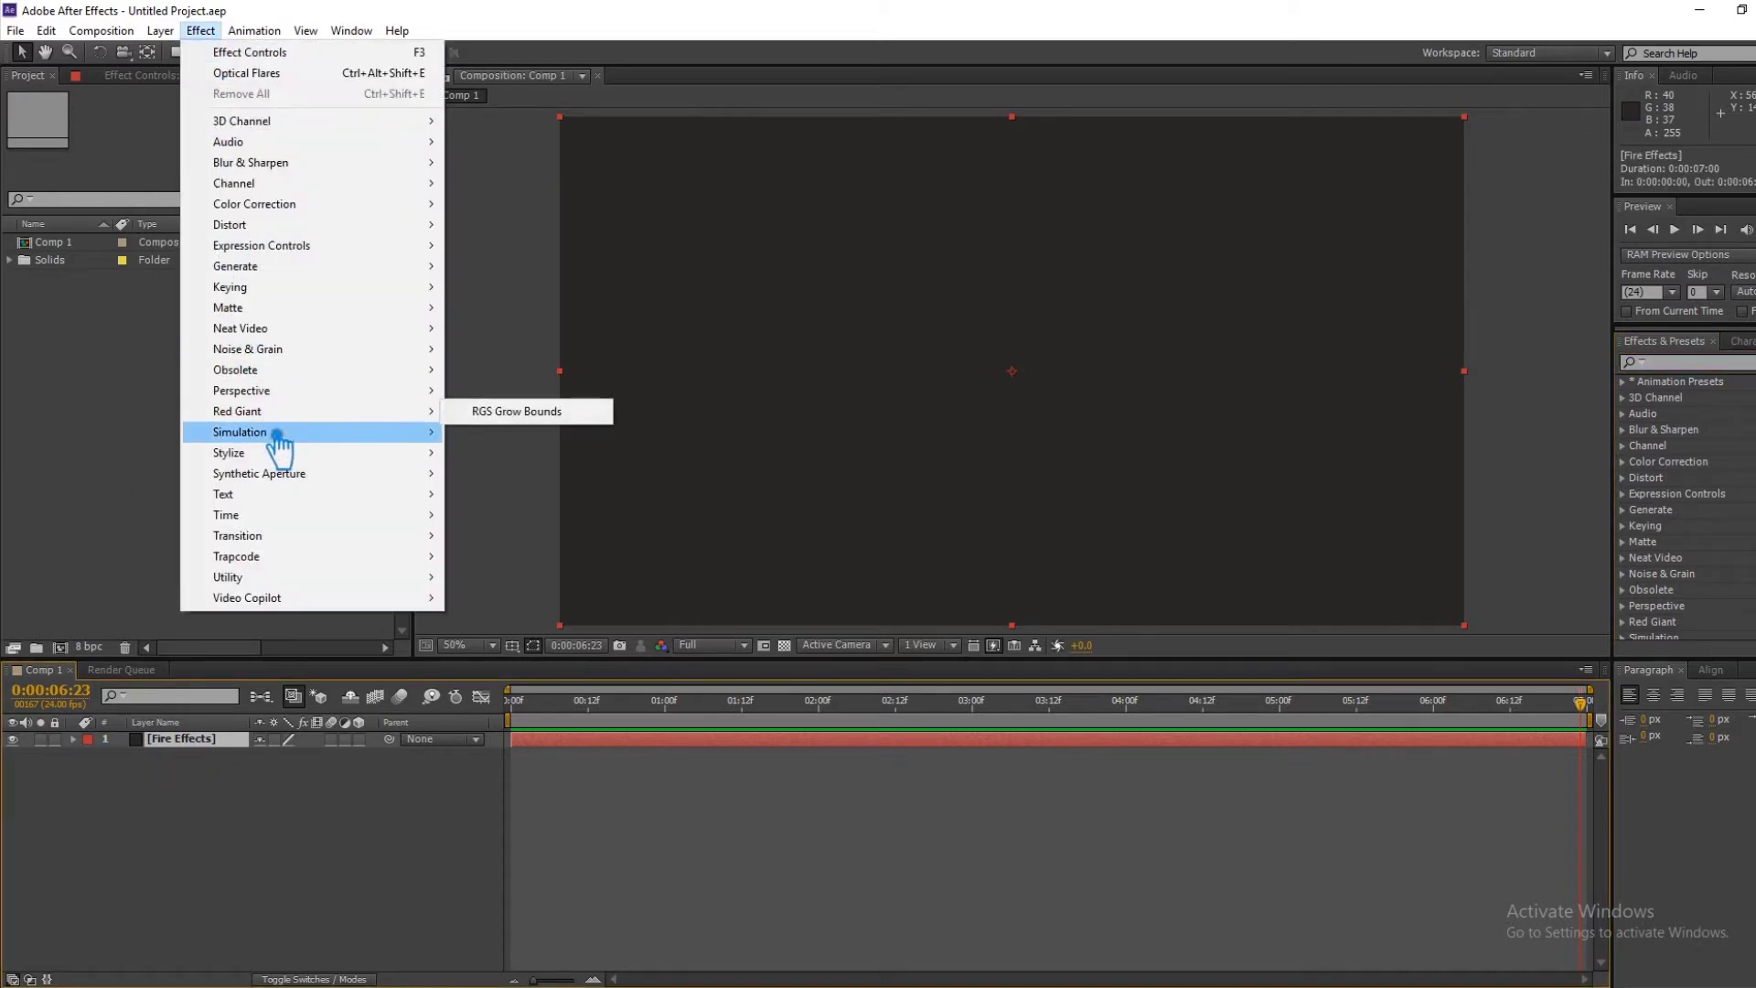
{"action": "left_click", "coordinate": [566, 577]}
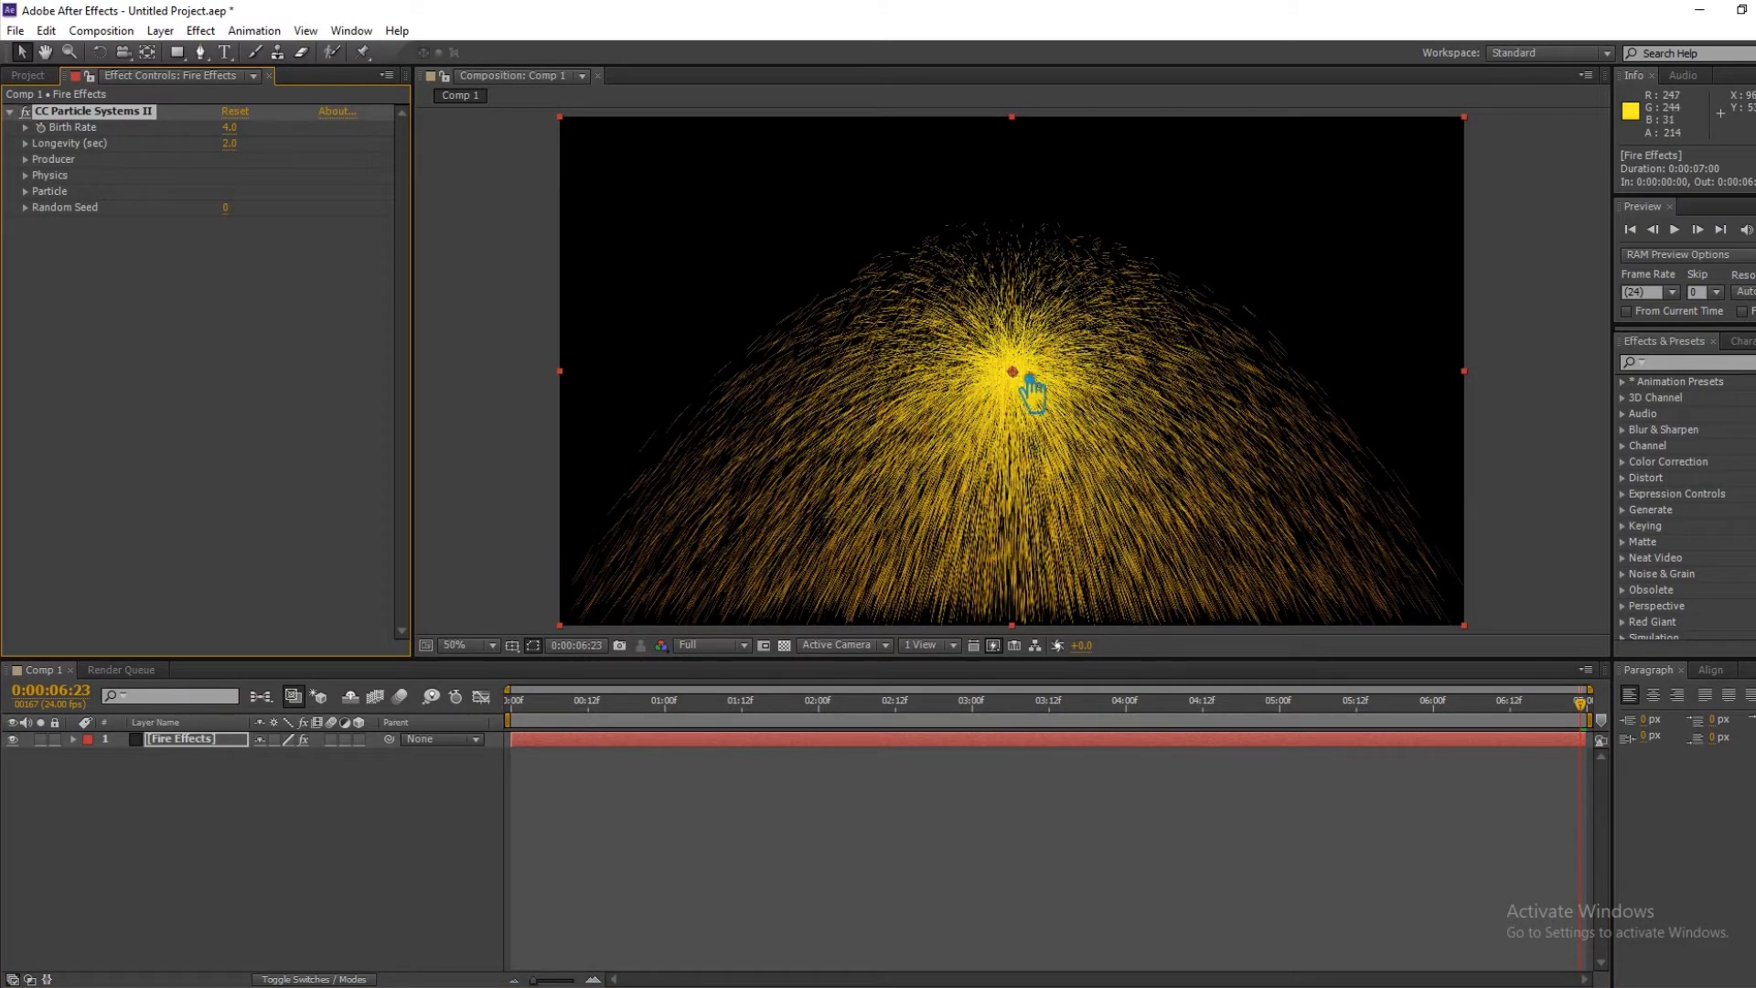
Drag the particle emitter lower, save, and cut Longevity to 0.8 seconds.
{"action": "left_click_drag", "start_coordinate": [1024, 384], "coordinate": [1031, 523]}
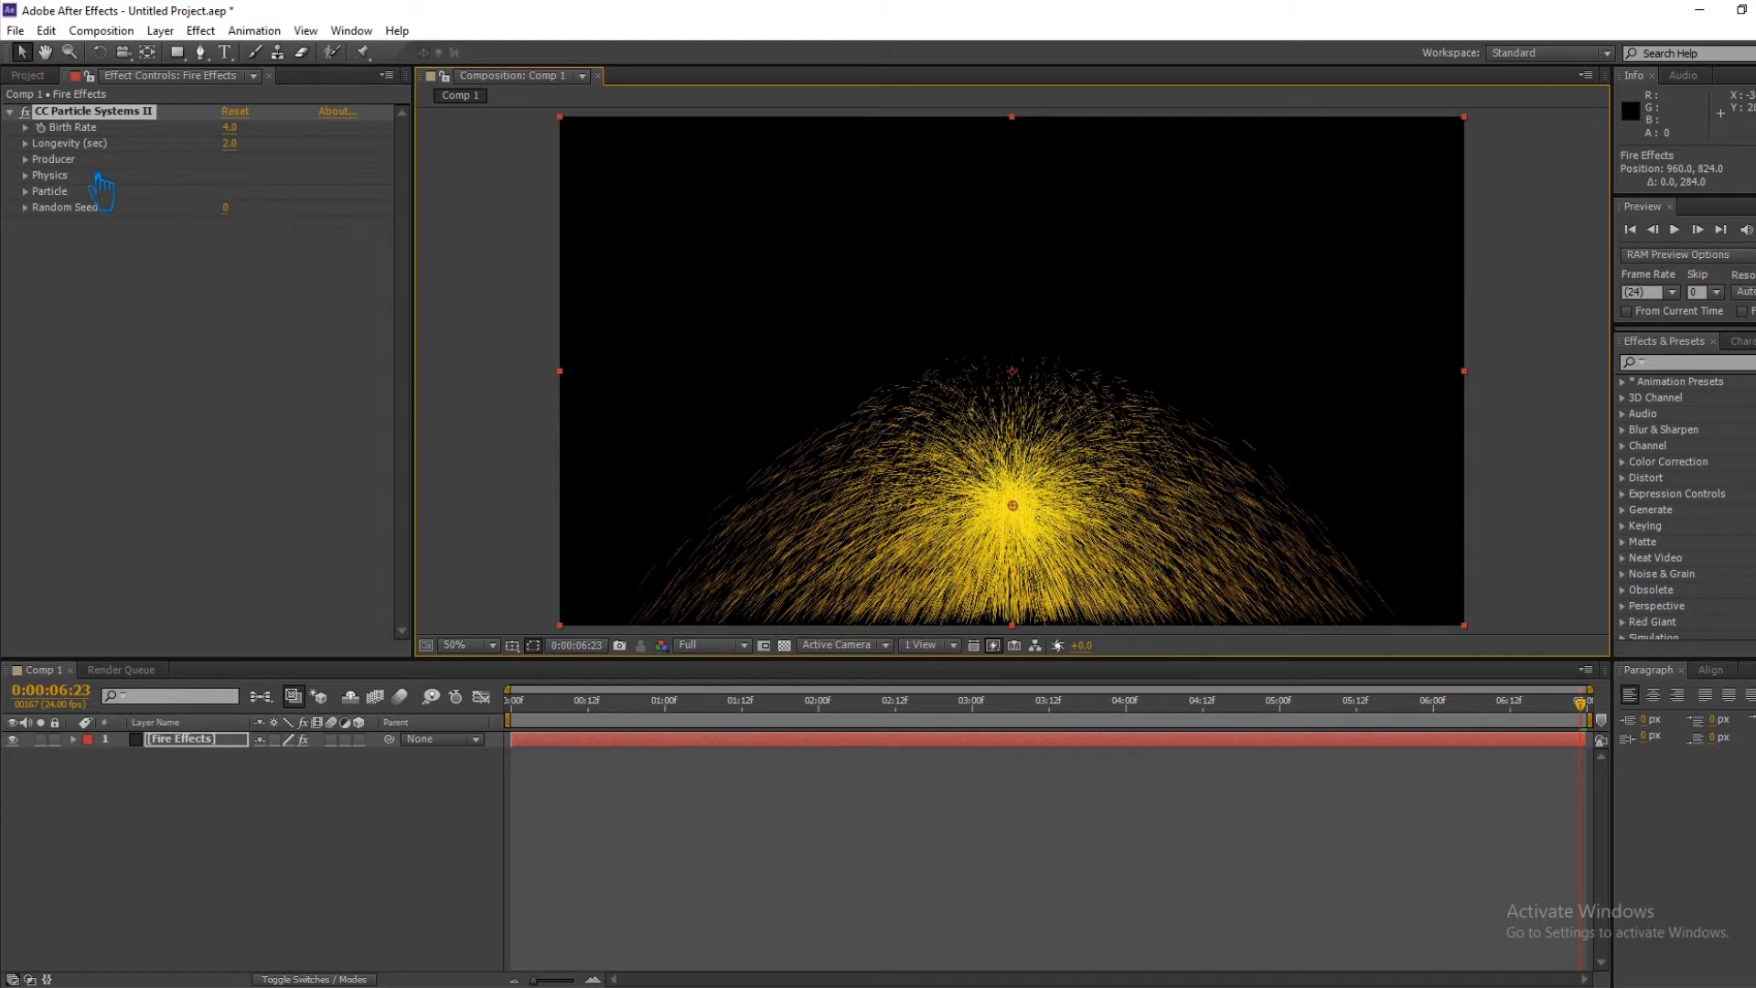
{"action": "key", "text": "ctrl+s"}
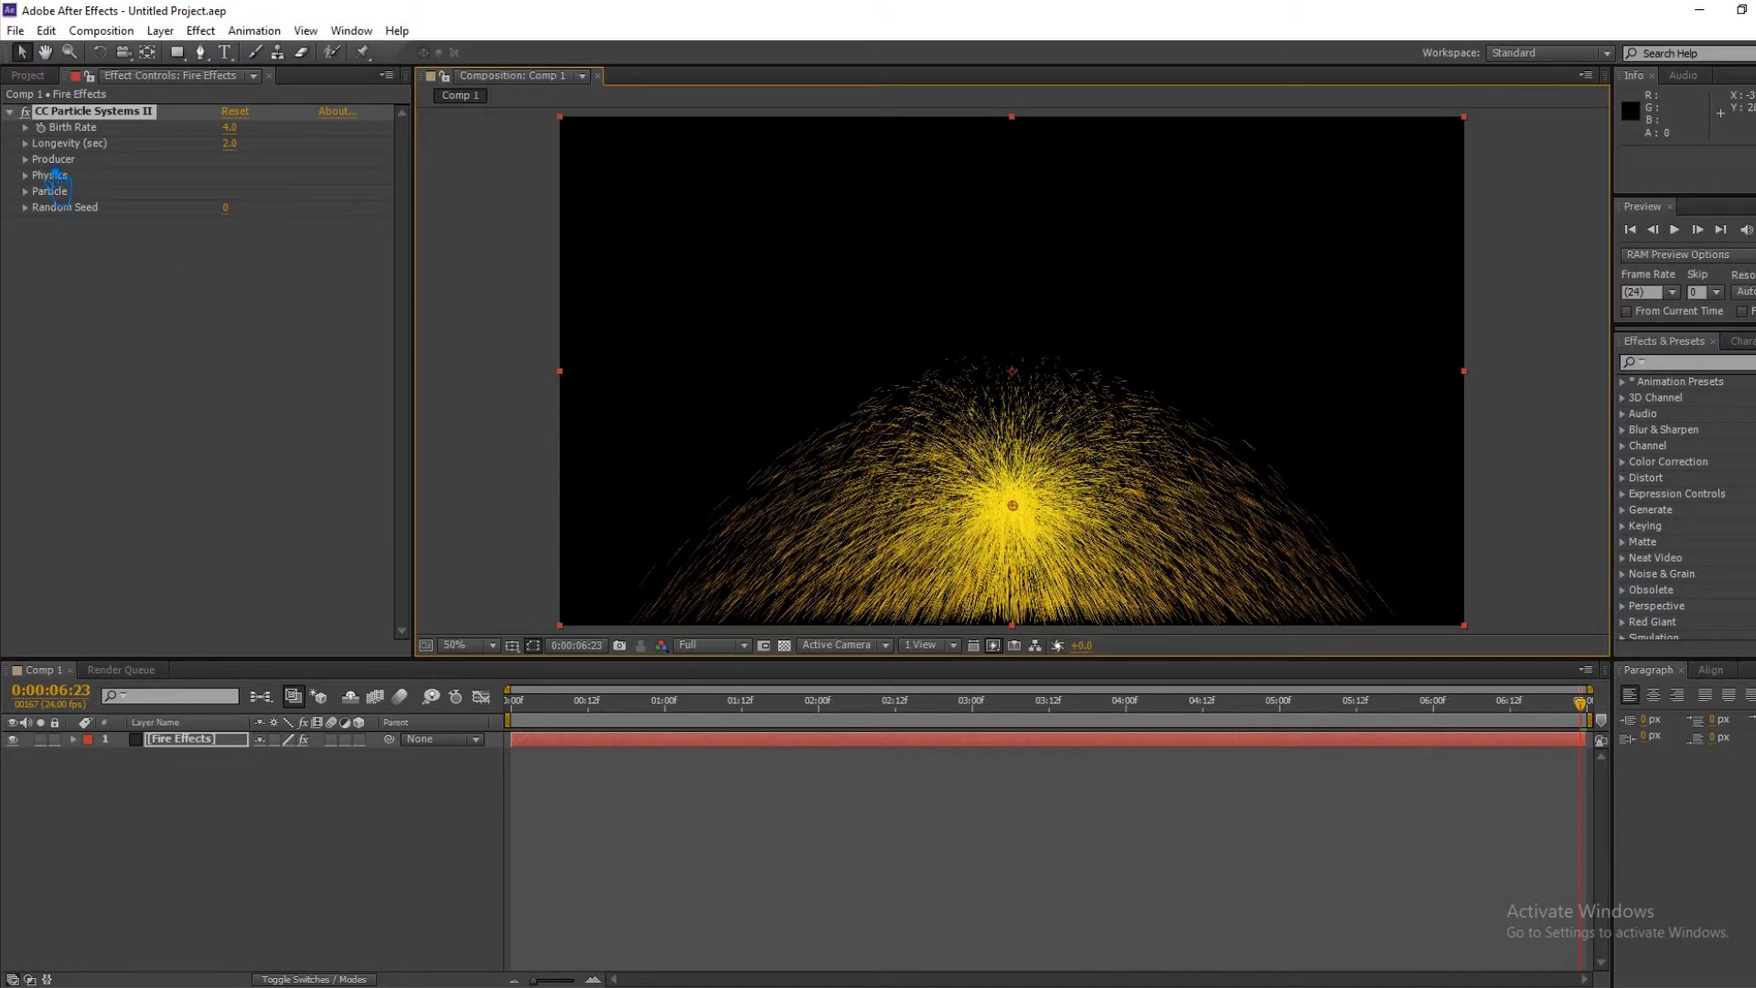
{"action": "left_click", "coordinate": [25, 143]}
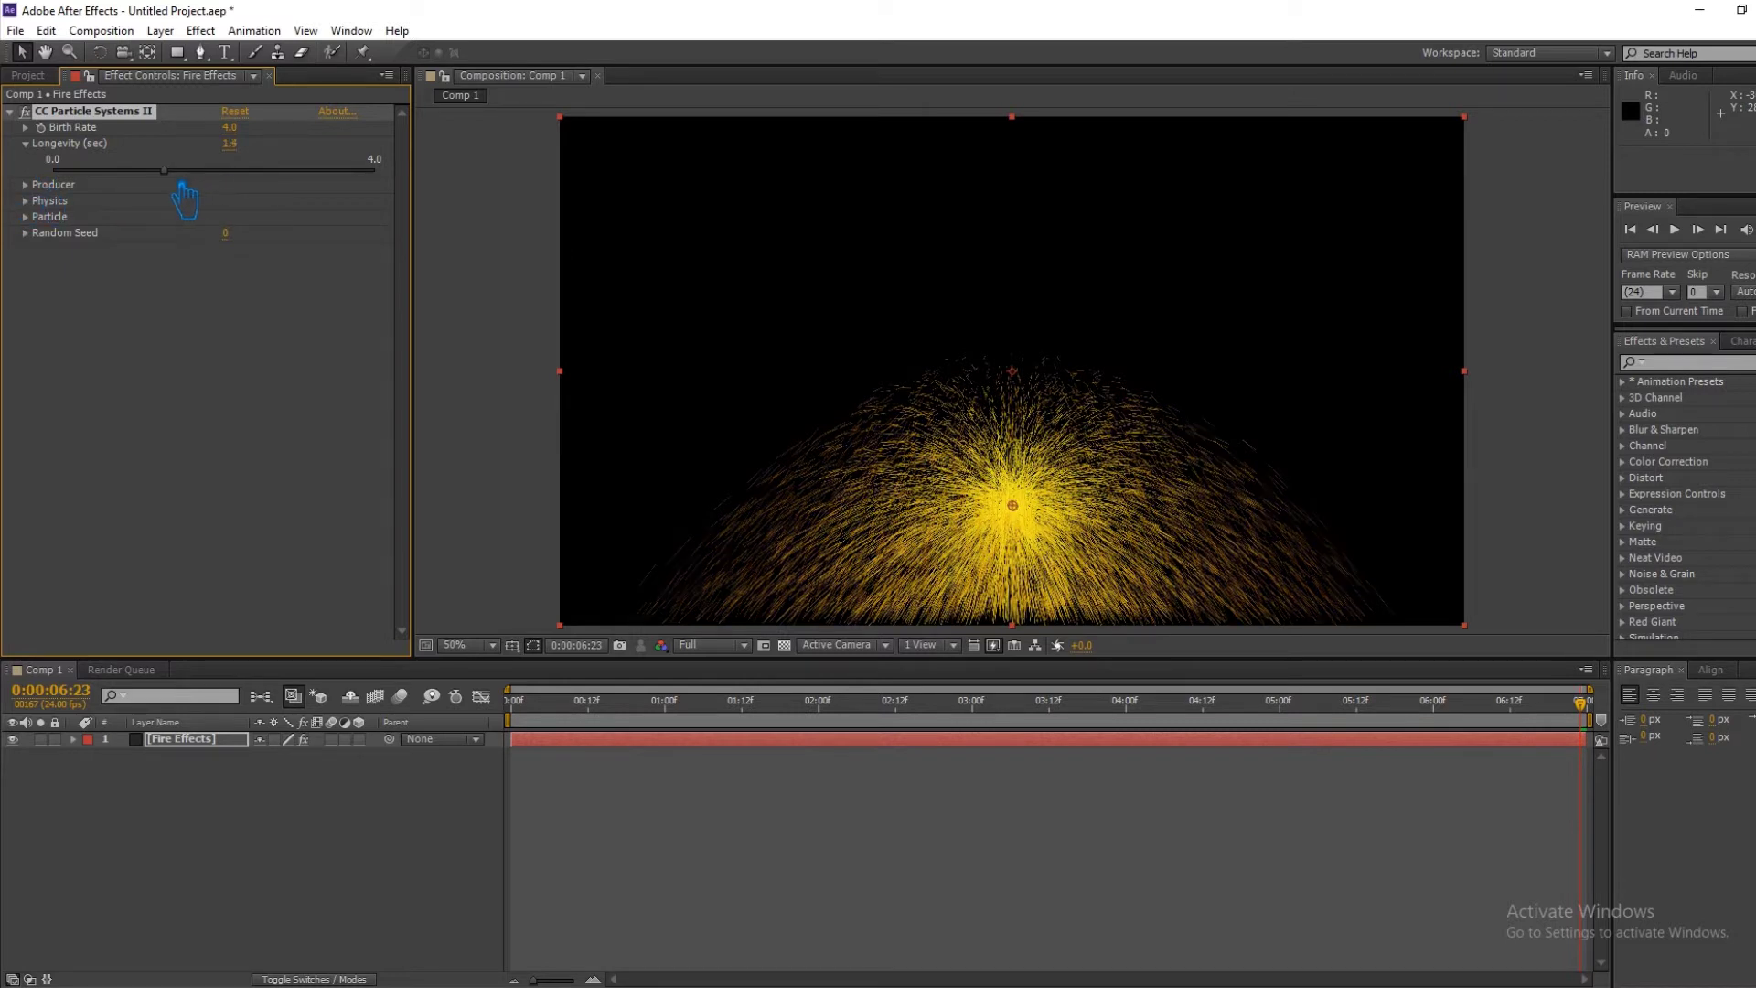
{"action": "left_click_drag", "start_coordinate": [214, 170], "coordinate": [120, 171]}
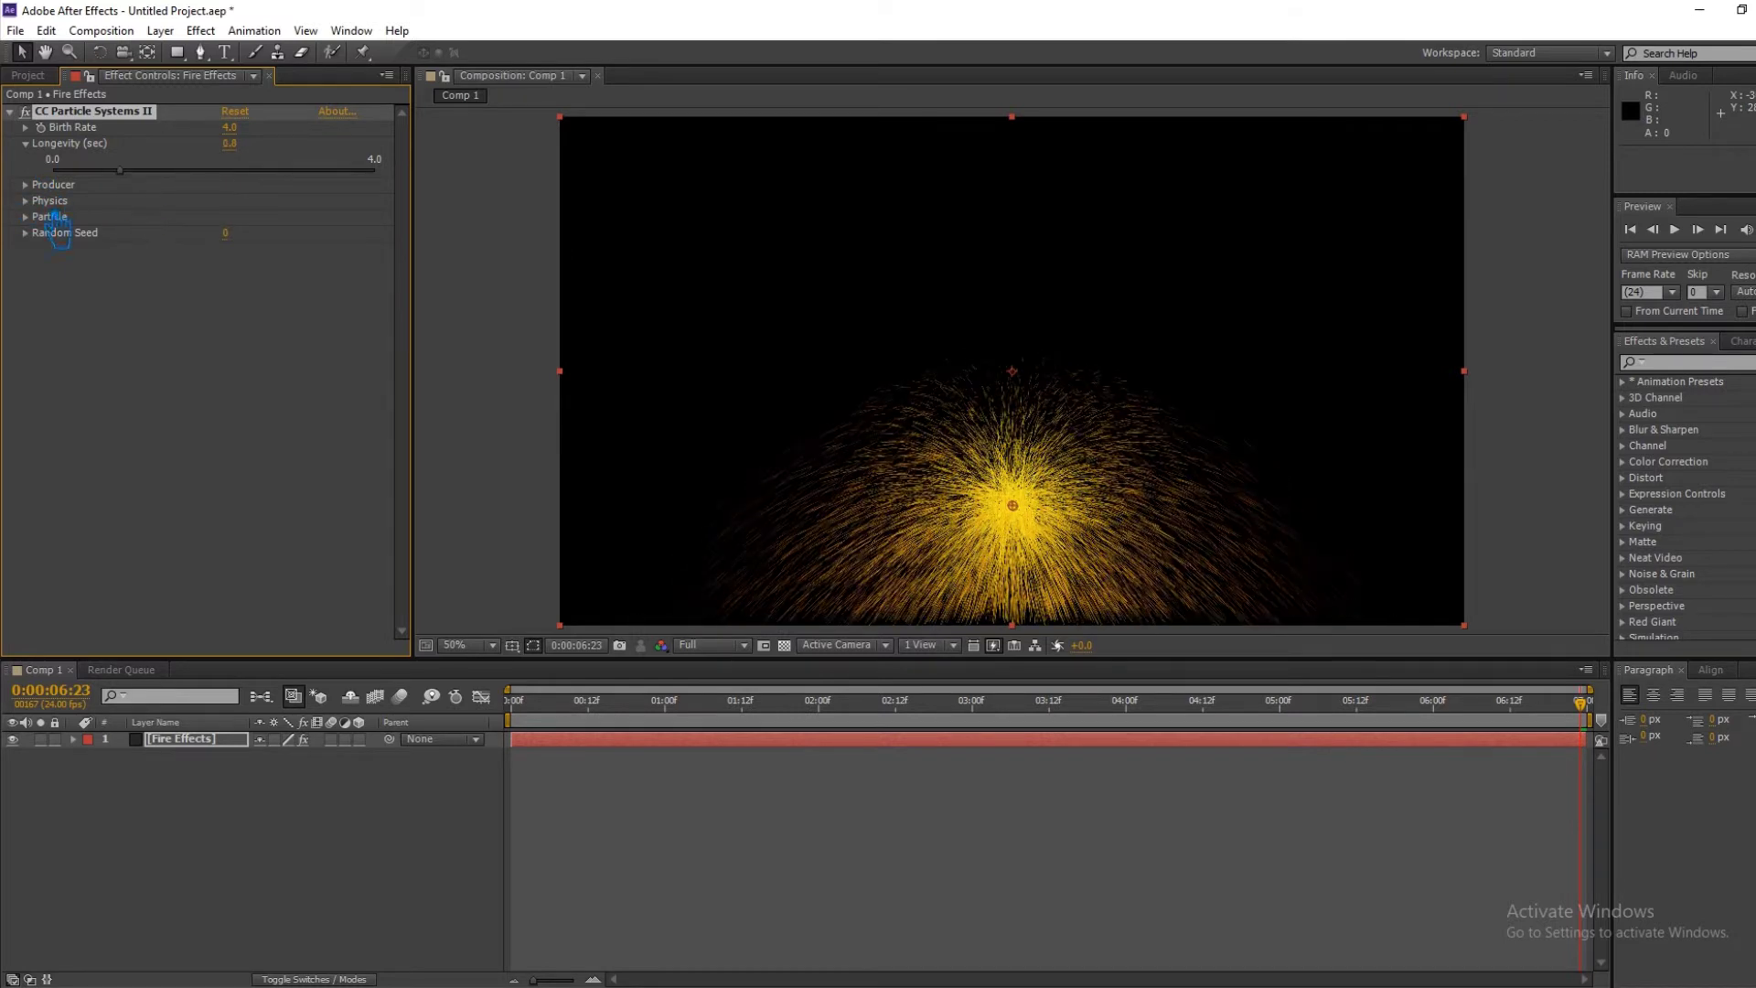
{"action": "left_click", "coordinate": [41, 186]}
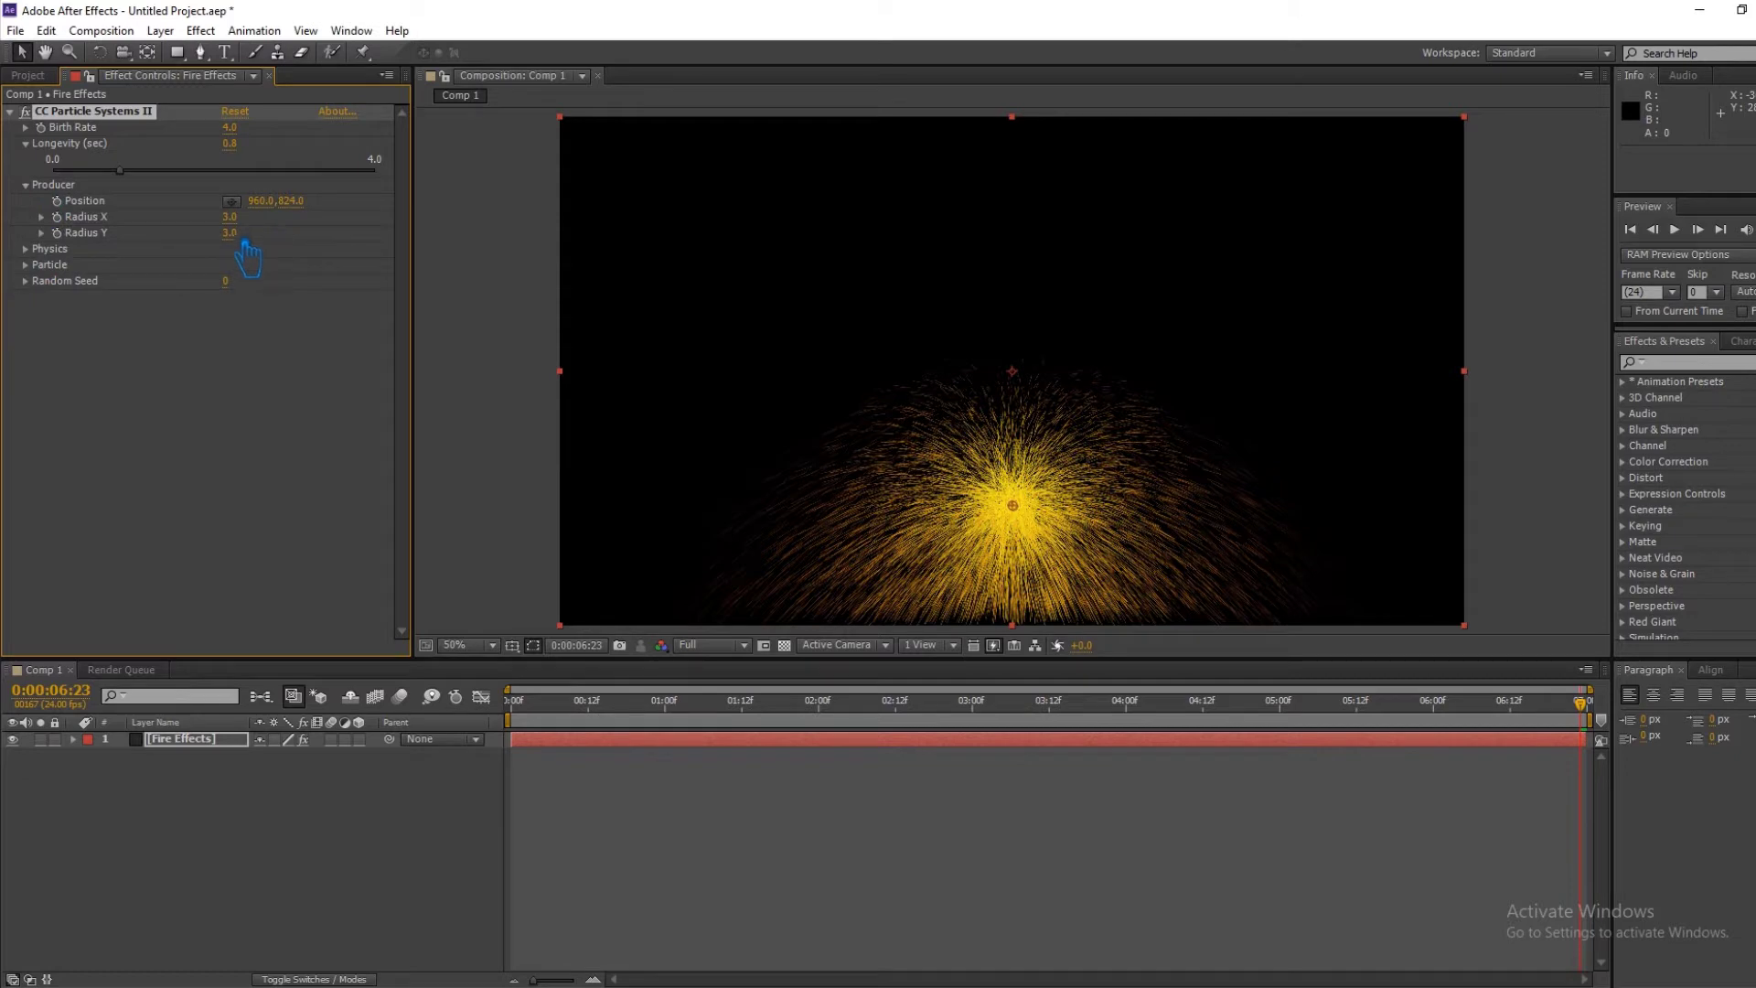
{"action": "mouse_move", "coordinate": [267, 202]}
{"action": "left_mouse_down"}
{"action": "mouse_move", "coordinate": [289, 213]}
{"action": "mouse_move", "coordinate": [224, 233]}
{"action": "mouse_move", "coordinate": [223, 256]}
{"action": "left_mouse_up"}
{"action": "key", "text": "ctrl+z"}
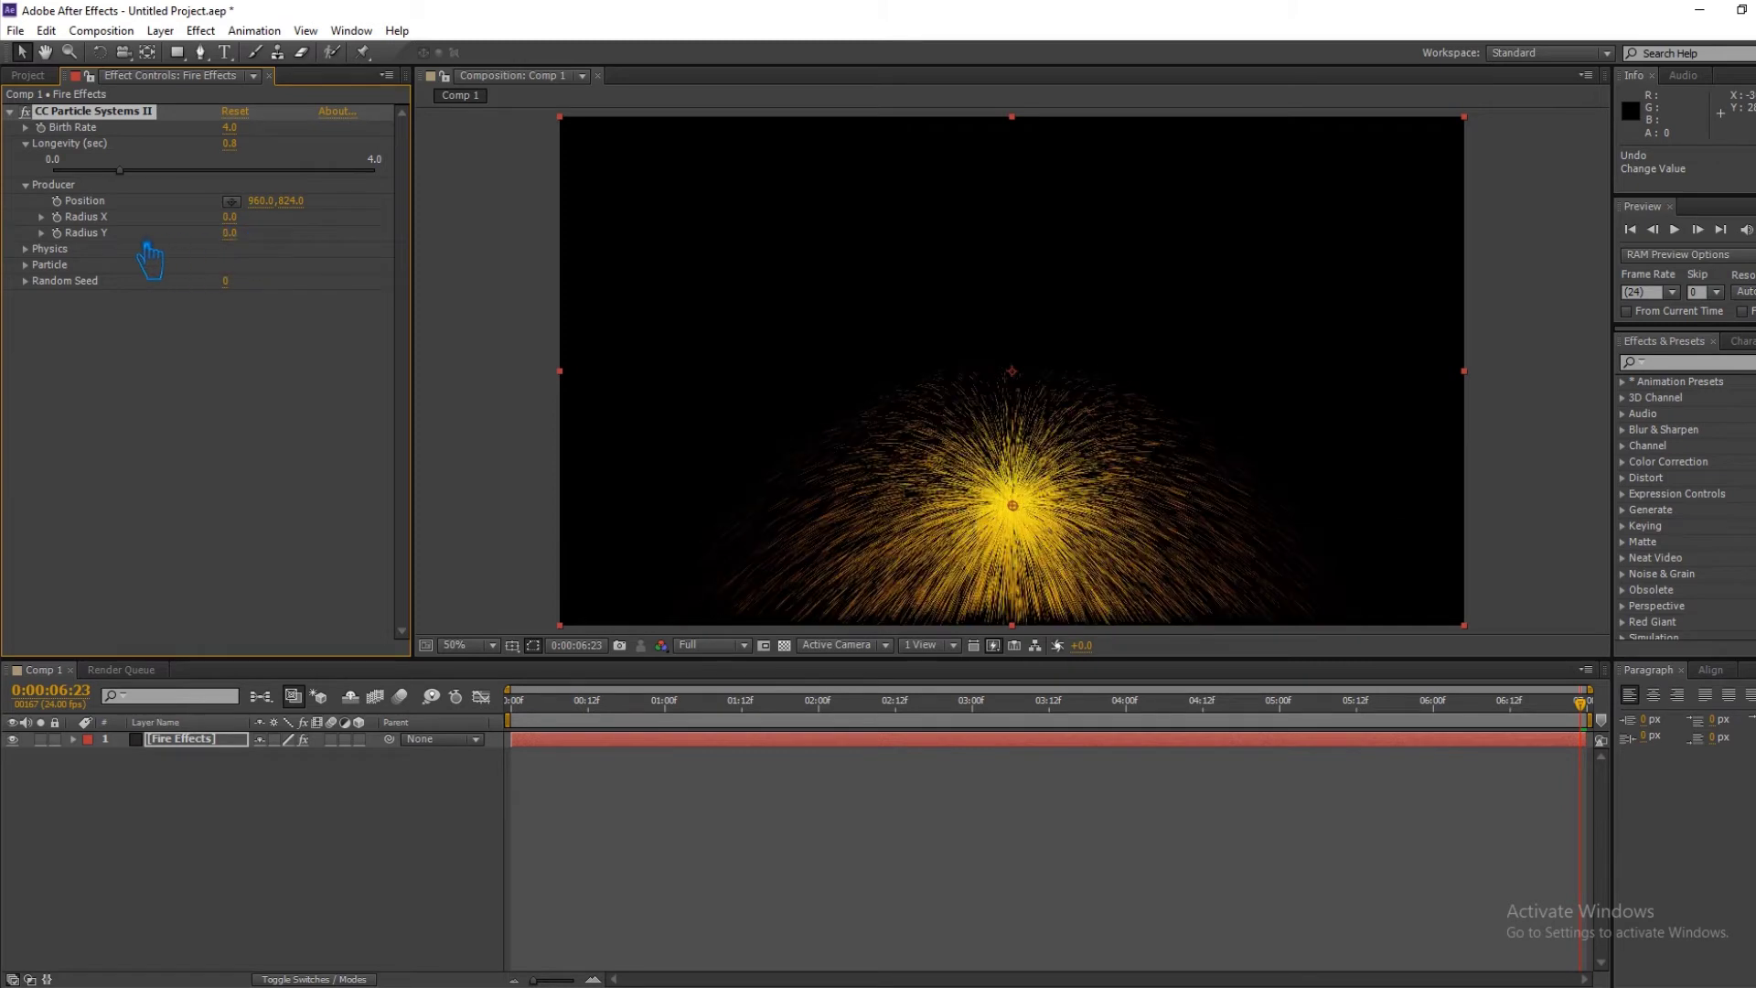
{"action": "left_click", "coordinate": [49, 249]}
Set Animation to Fire with Velocity 1.3, Inherit Velocity 79% and Gravity 1.1.
{"action": "left_click", "coordinate": [291, 264]}
{"action": "left_click", "coordinate": [301, 407]}
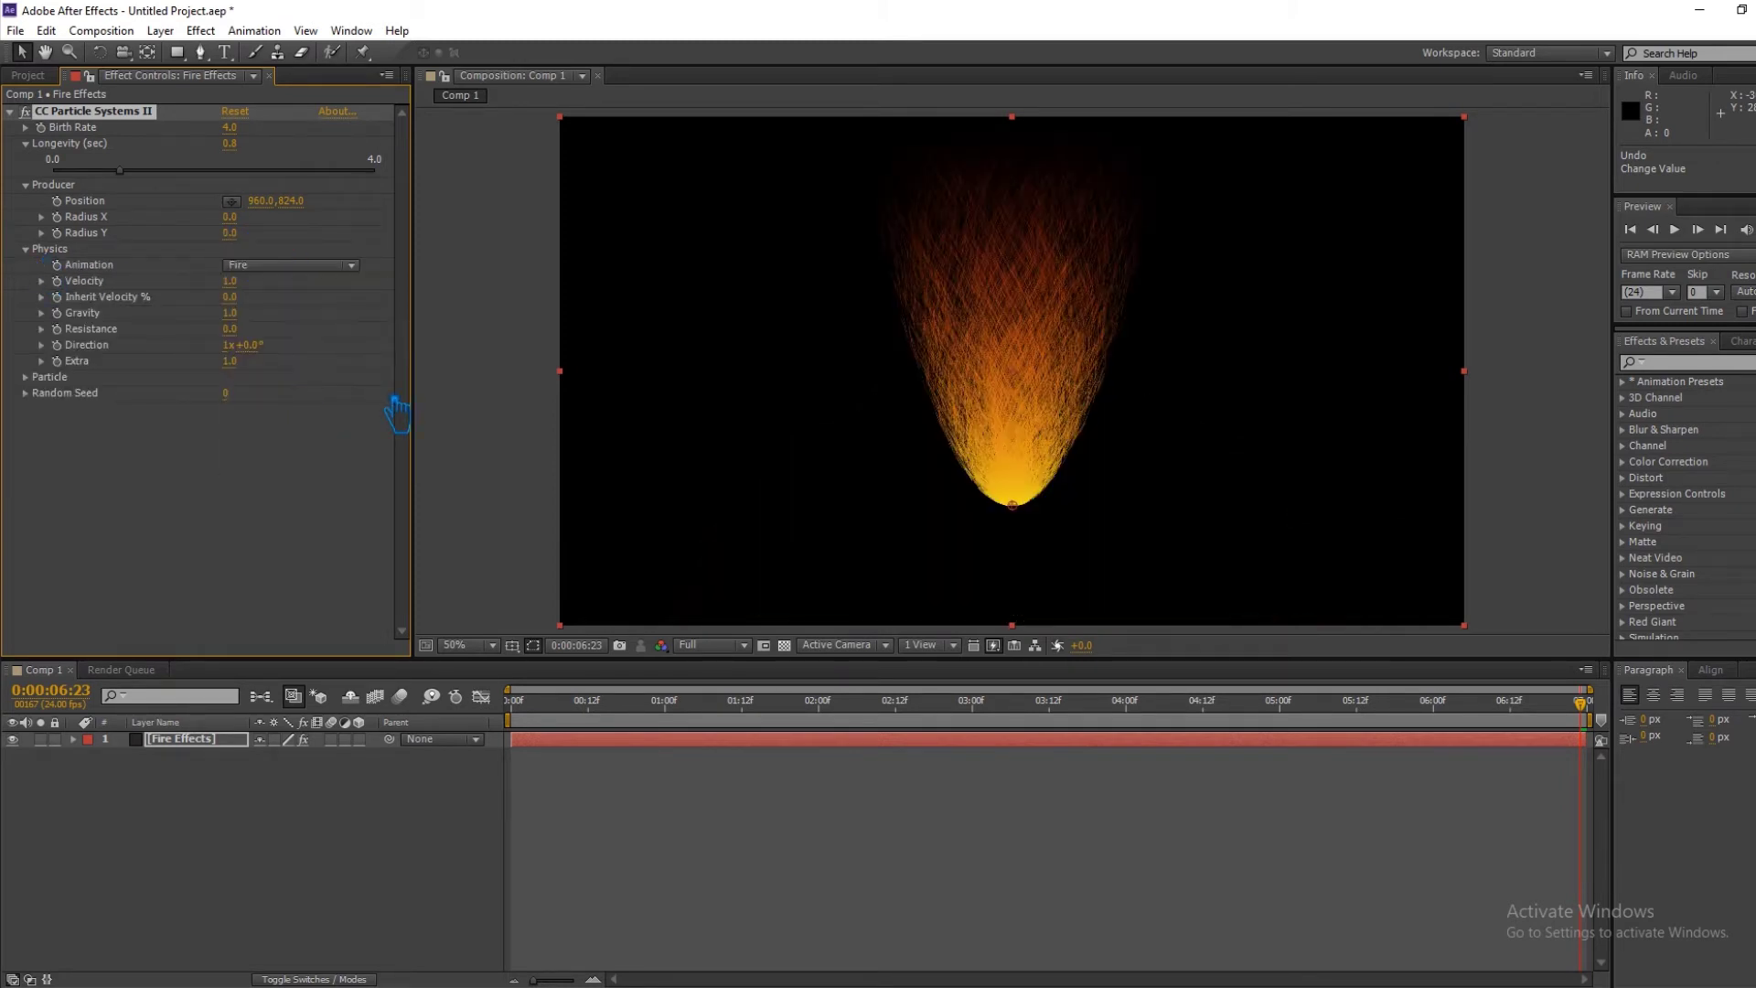
{"action": "left_click_drag", "start_coordinate": [231, 281], "coordinate": [279, 292]}
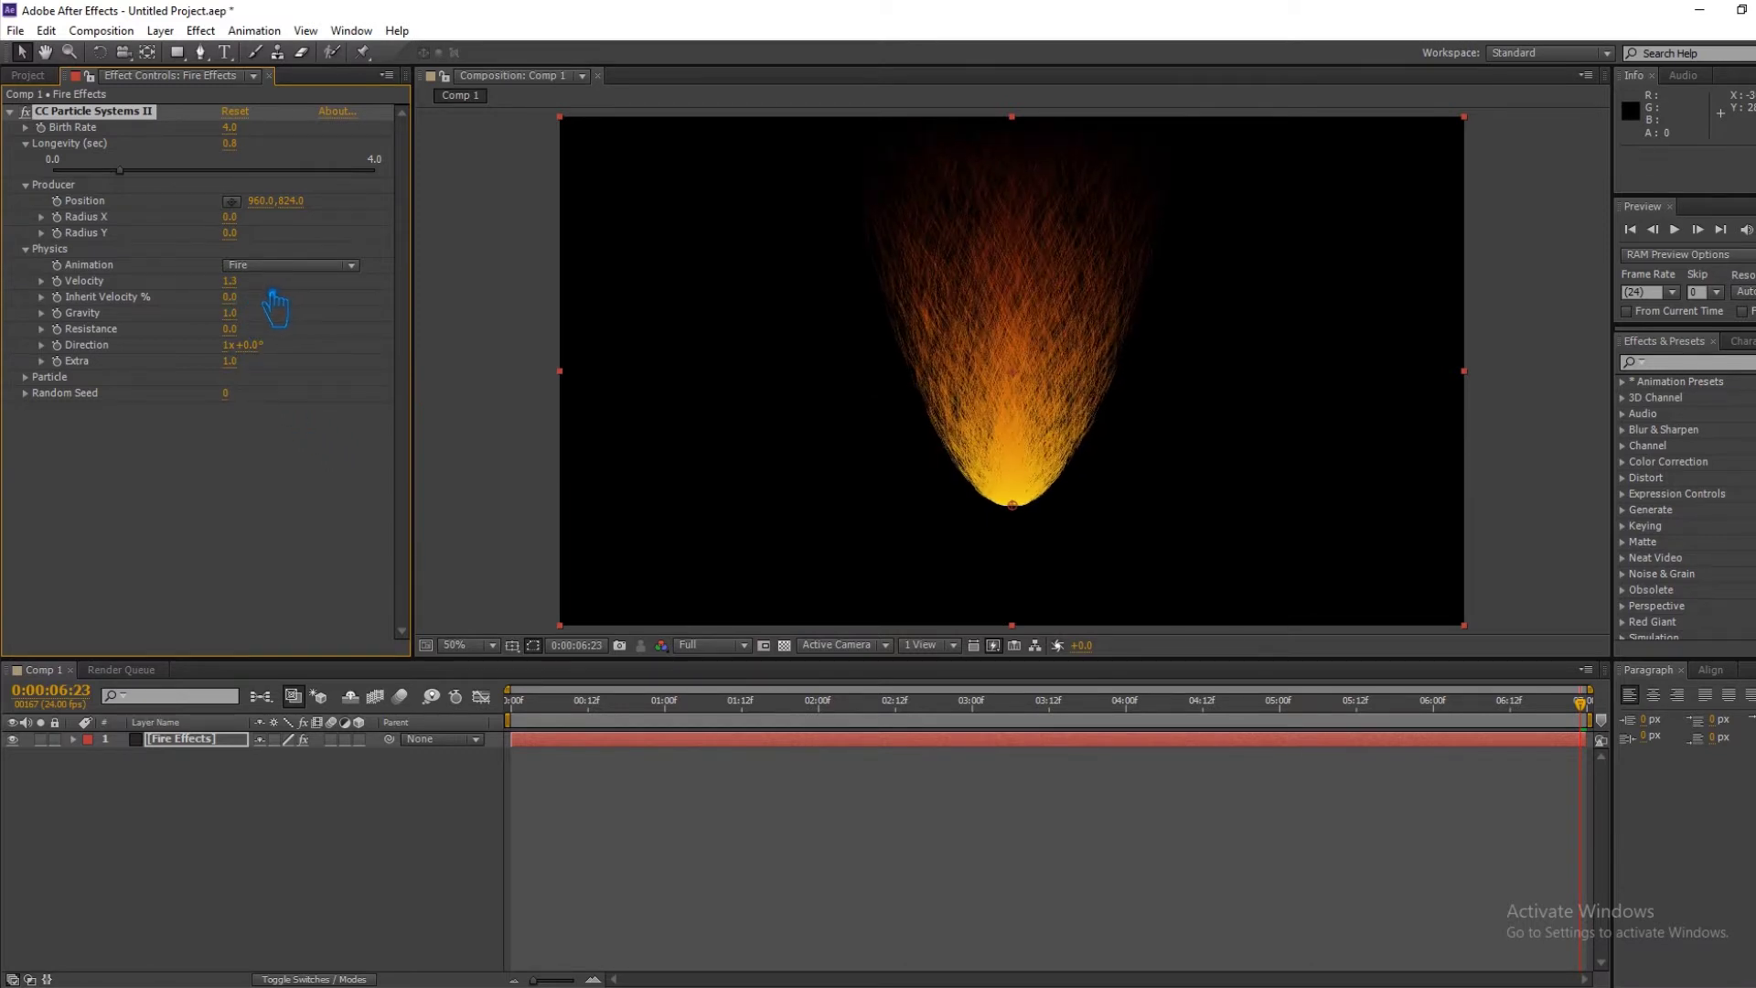
{"action": "left_click_drag", "start_coordinate": [252, 304], "coordinate": [340, 317]}
{"action": "left_click_drag", "start_coordinate": [249, 327], "coordinate": [260, 340]}
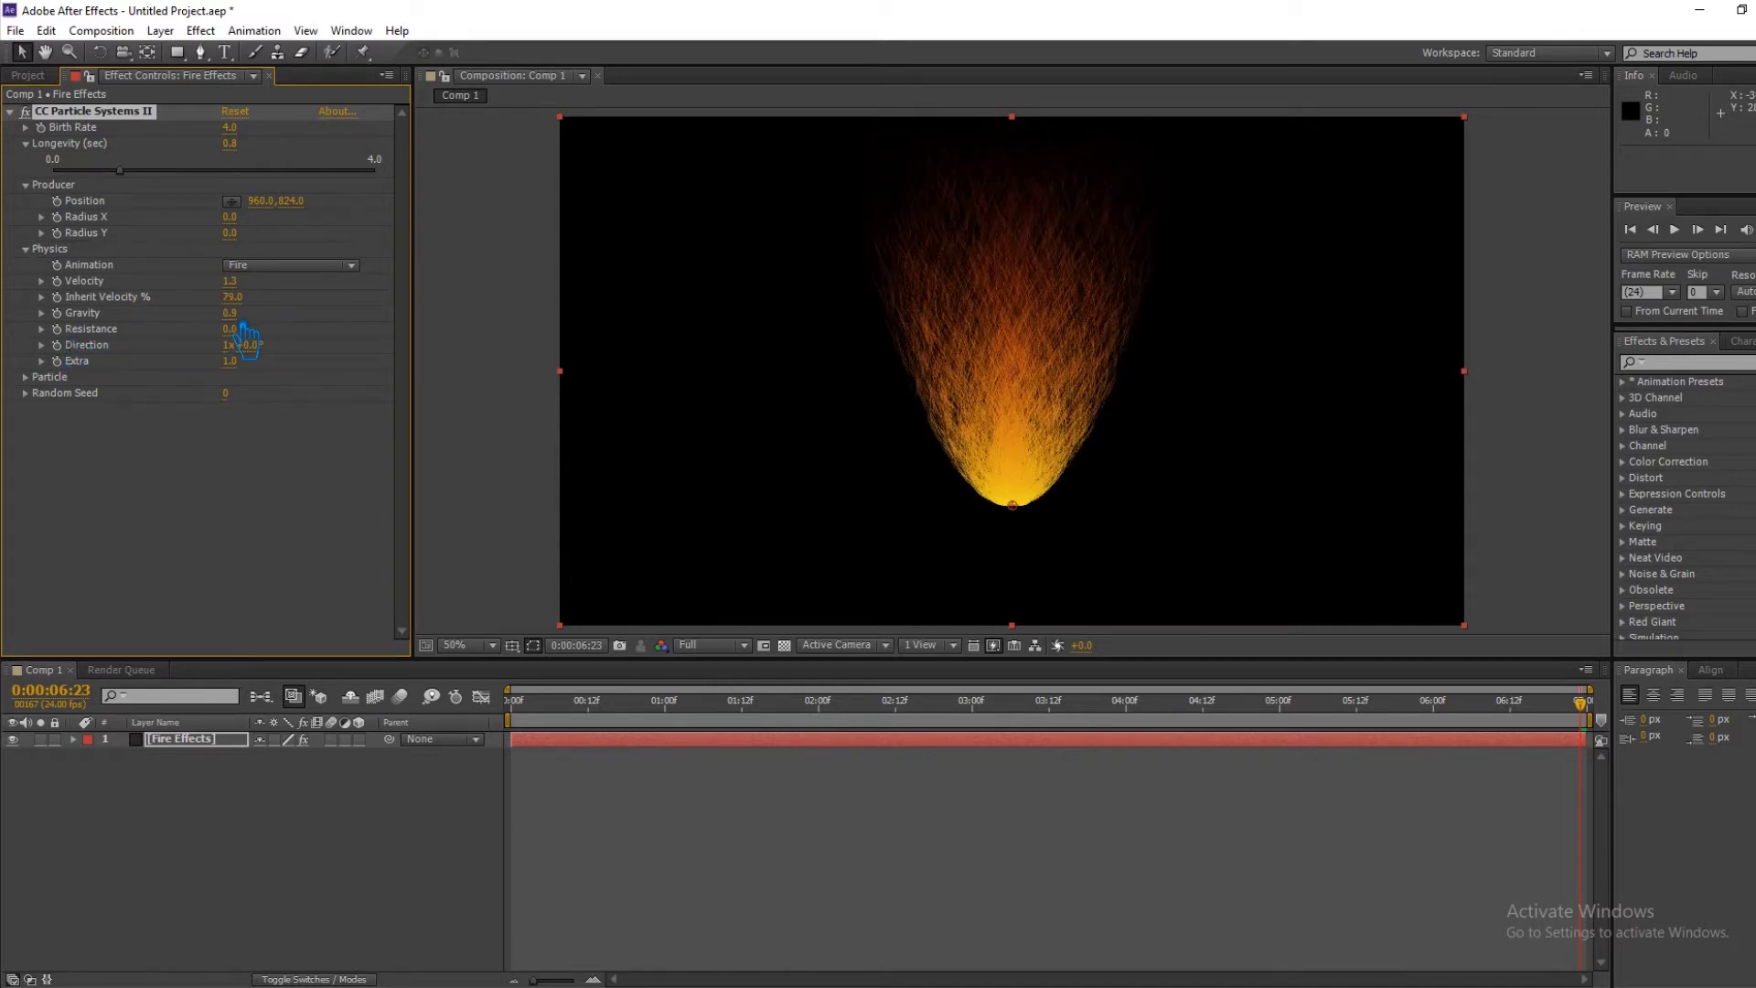
{"action": "left_click", "coordinate": [57, 376]}
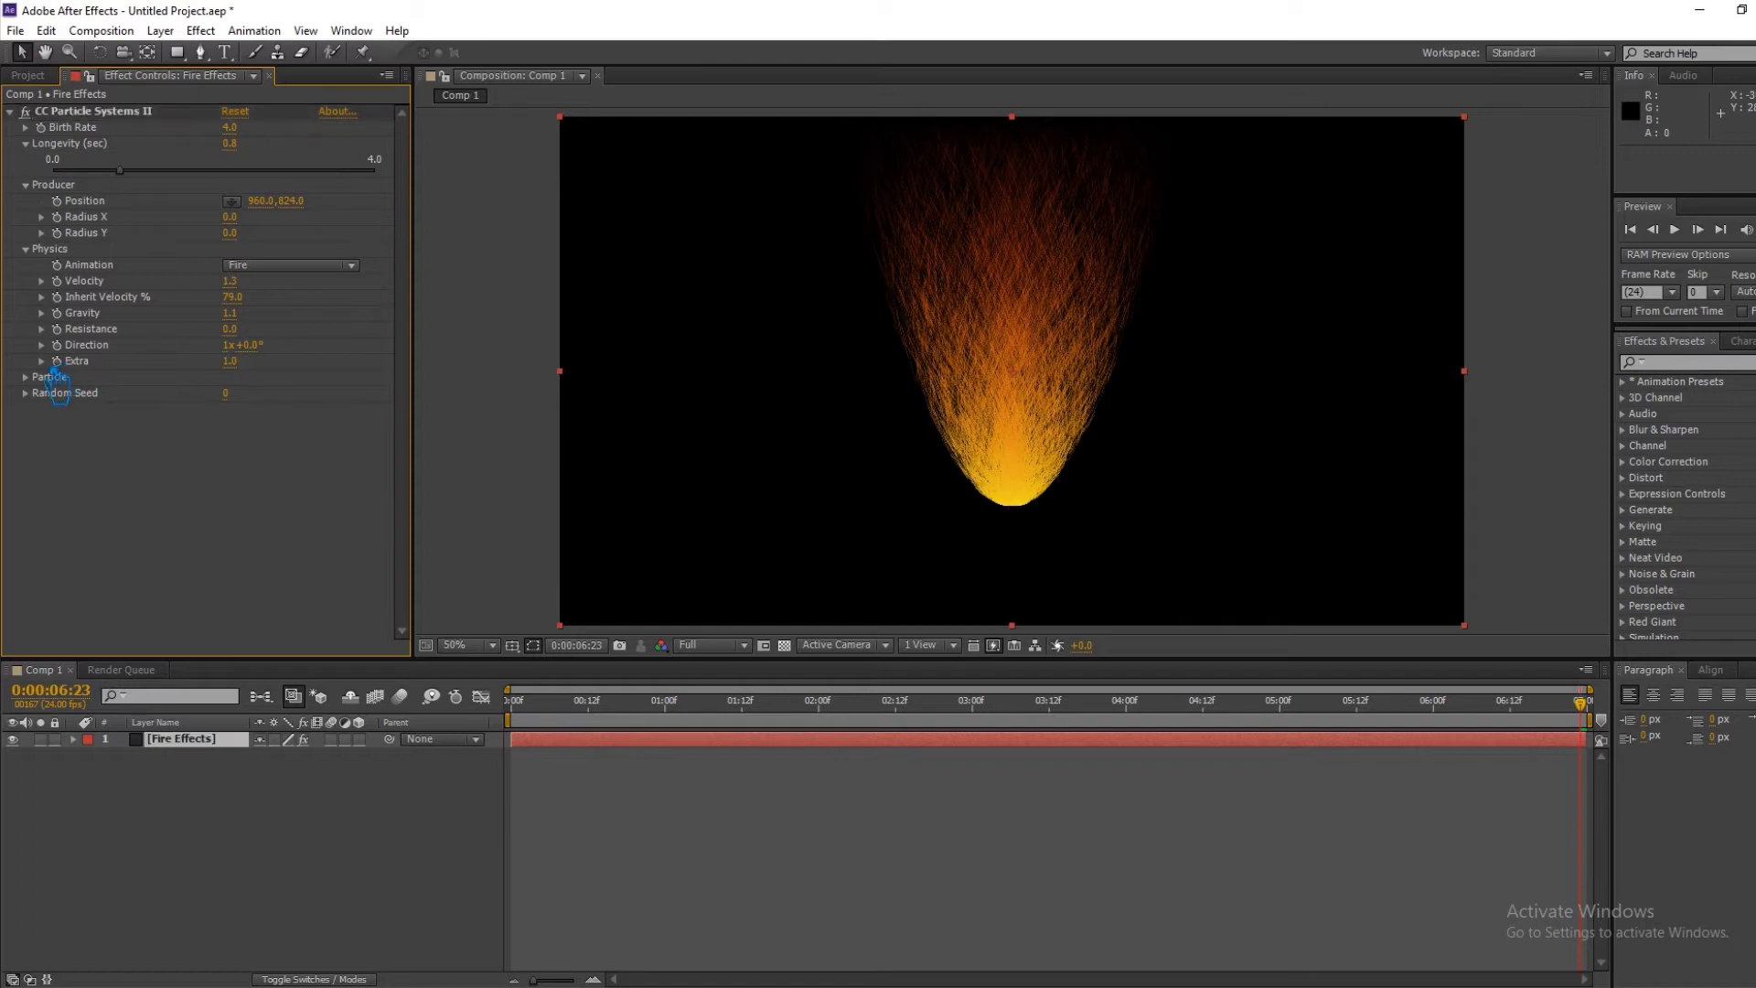
{"action": "left_click", "coordinate": [42, 379]}
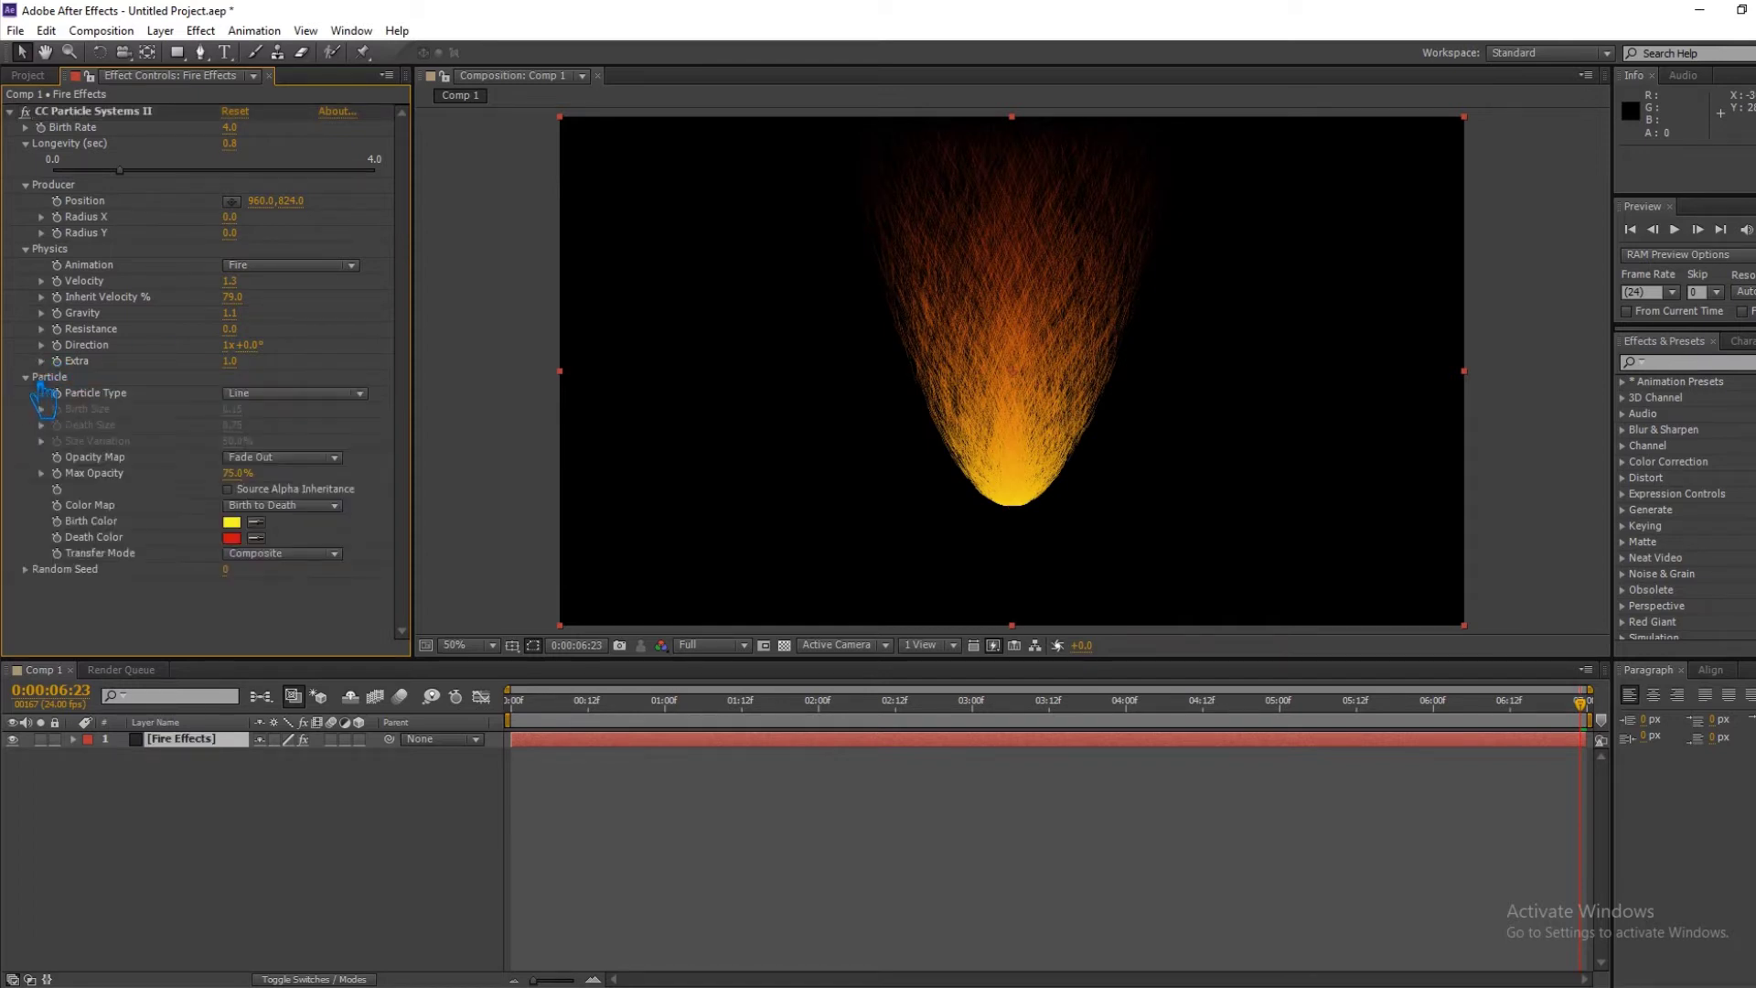
Try Star, Shaded Sphere and Faded Sphere particle types, settling on Shaded&Faded Sphere.
{"action": "left_click", "coordinate": [292, 393]}
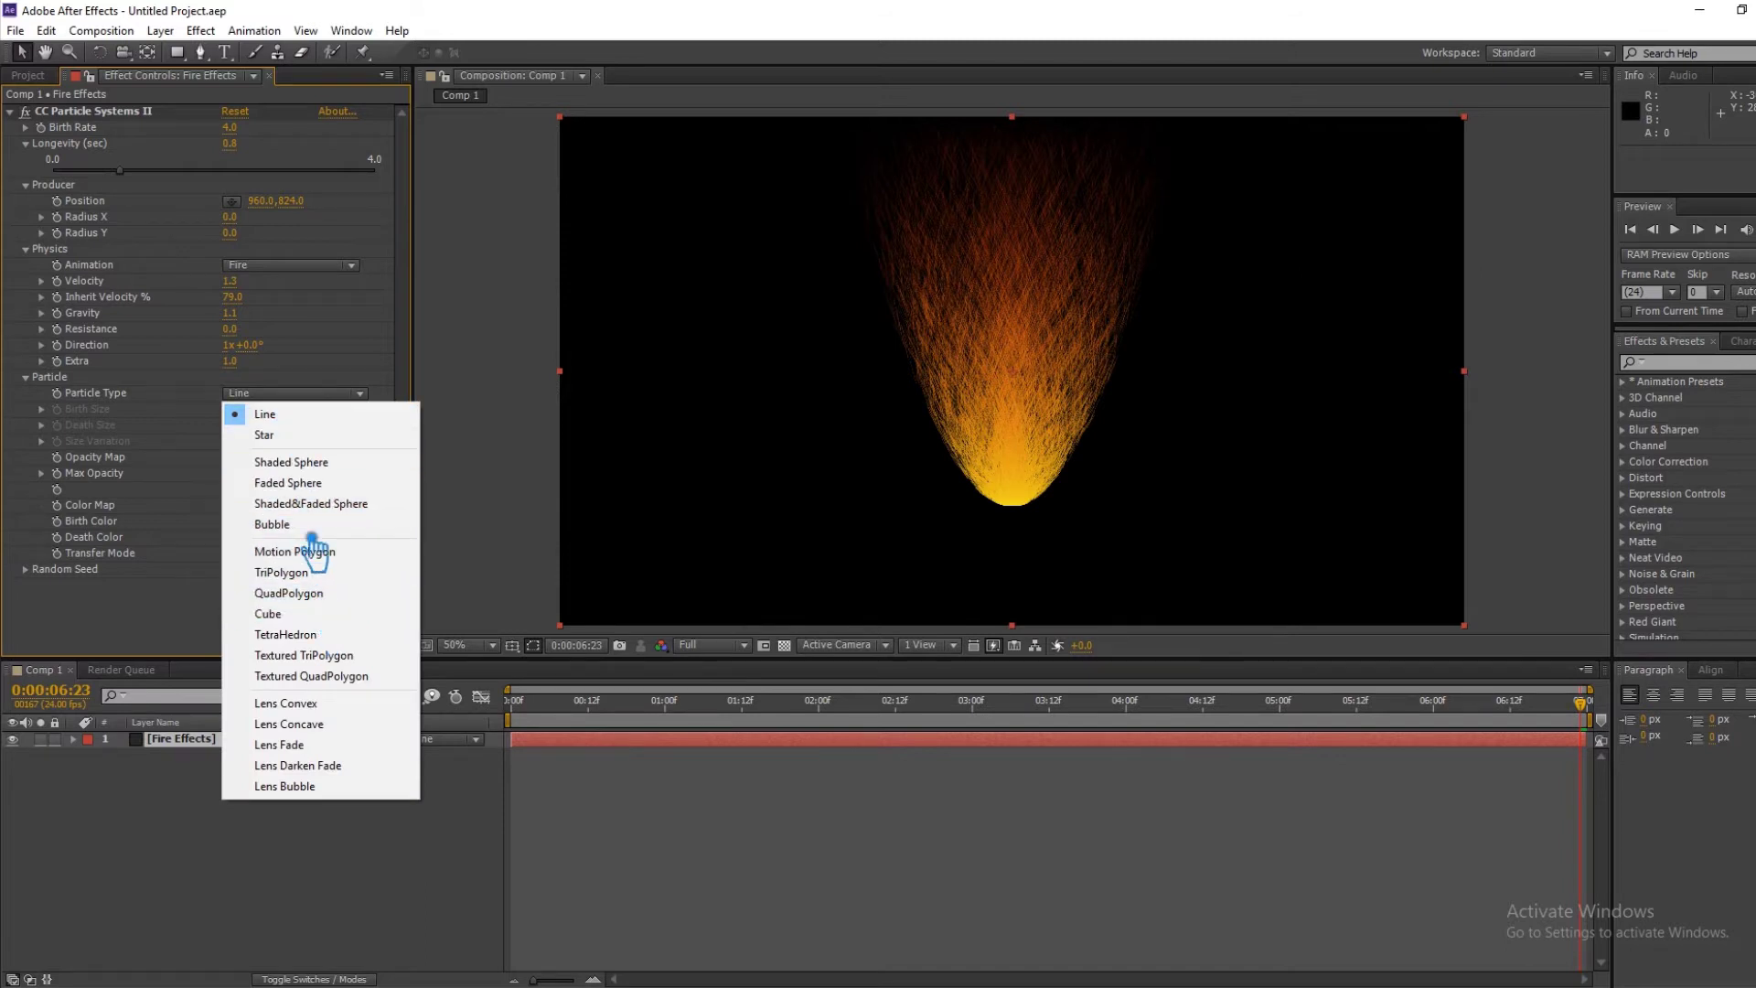
{"action": "left_click", "coordinate": [309, 436]}
{"action": "left_click", "coordinate": [306, 395]}
{"action": "left_click", "coordinate": [302, 460]}
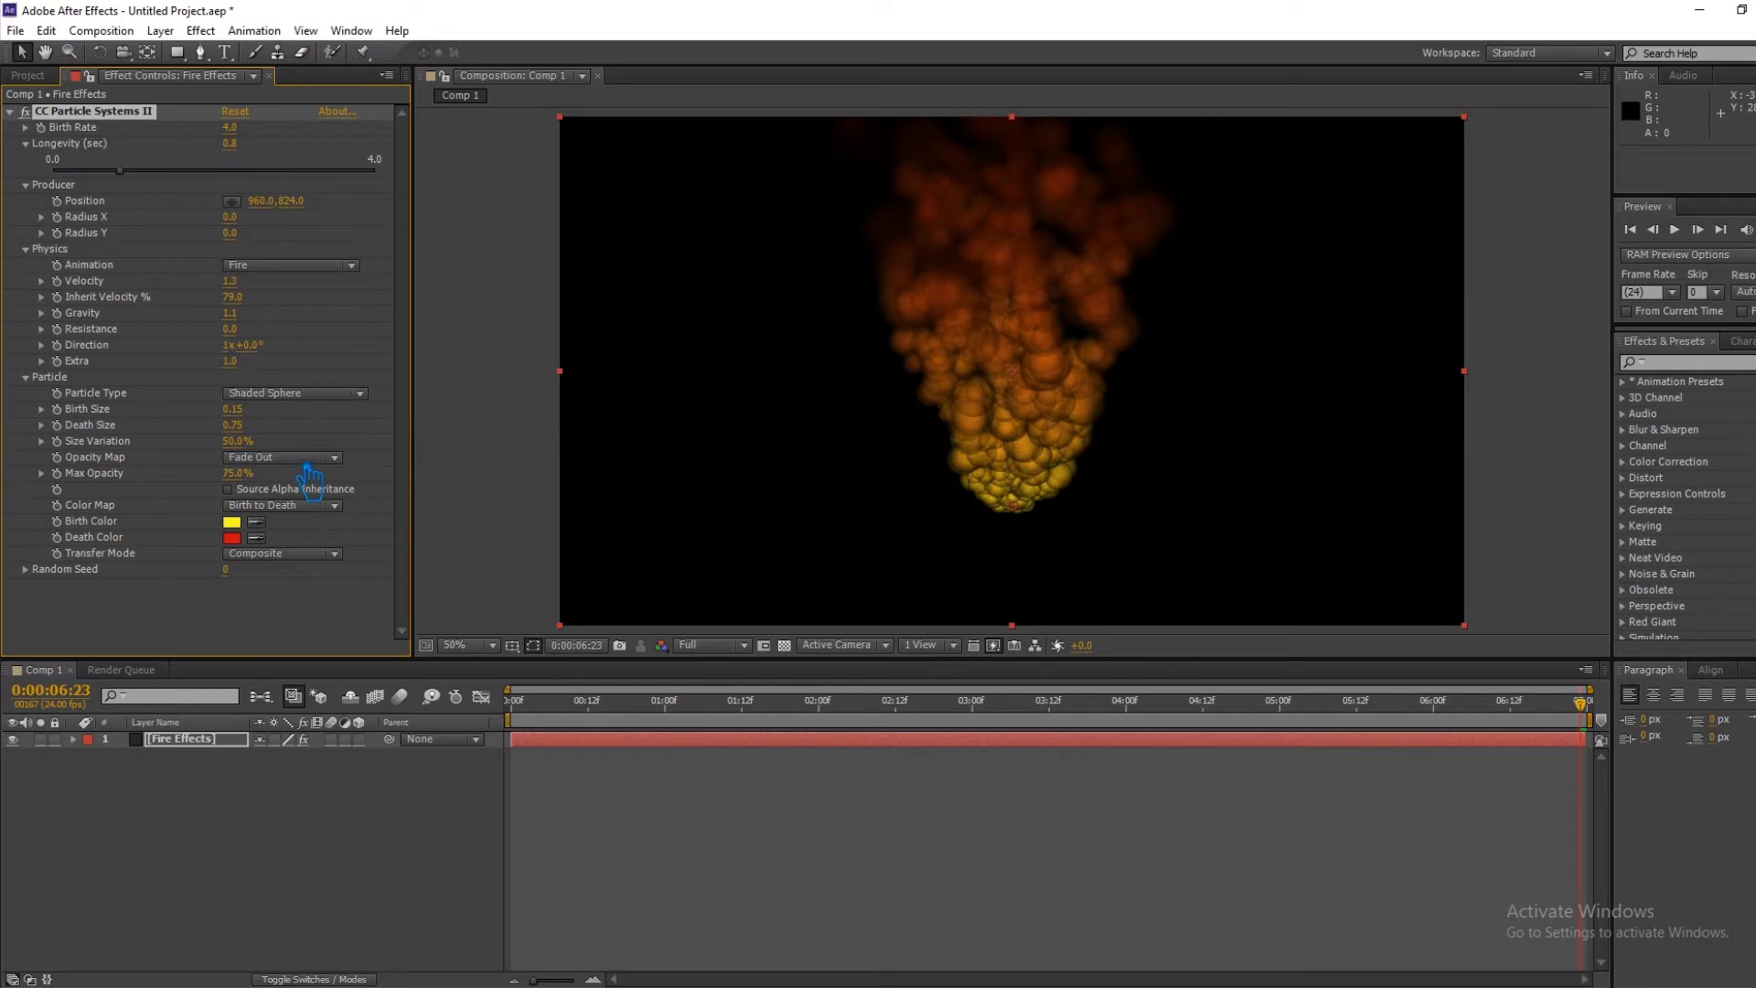
{"action": "left_click", "coordinate": [311, 394]}
{"action": "left_click", "coordinate": [326, 503]}
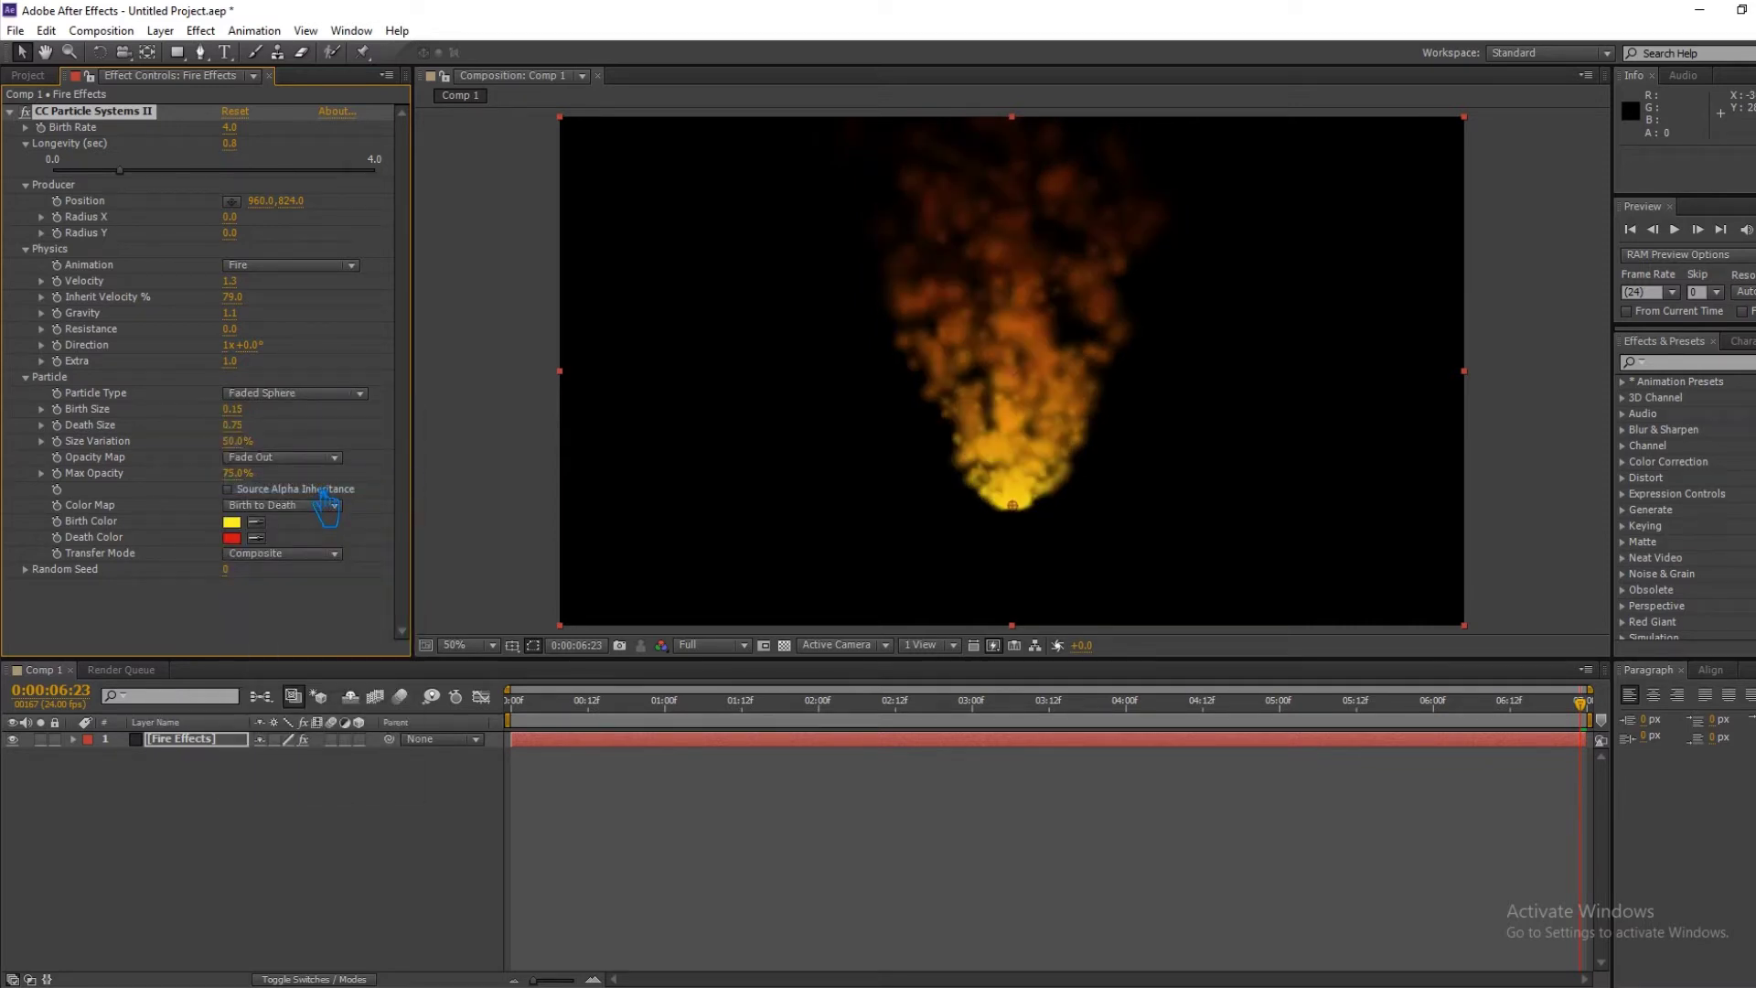
{"action": "left_click", "coordinate": [286, 395]}
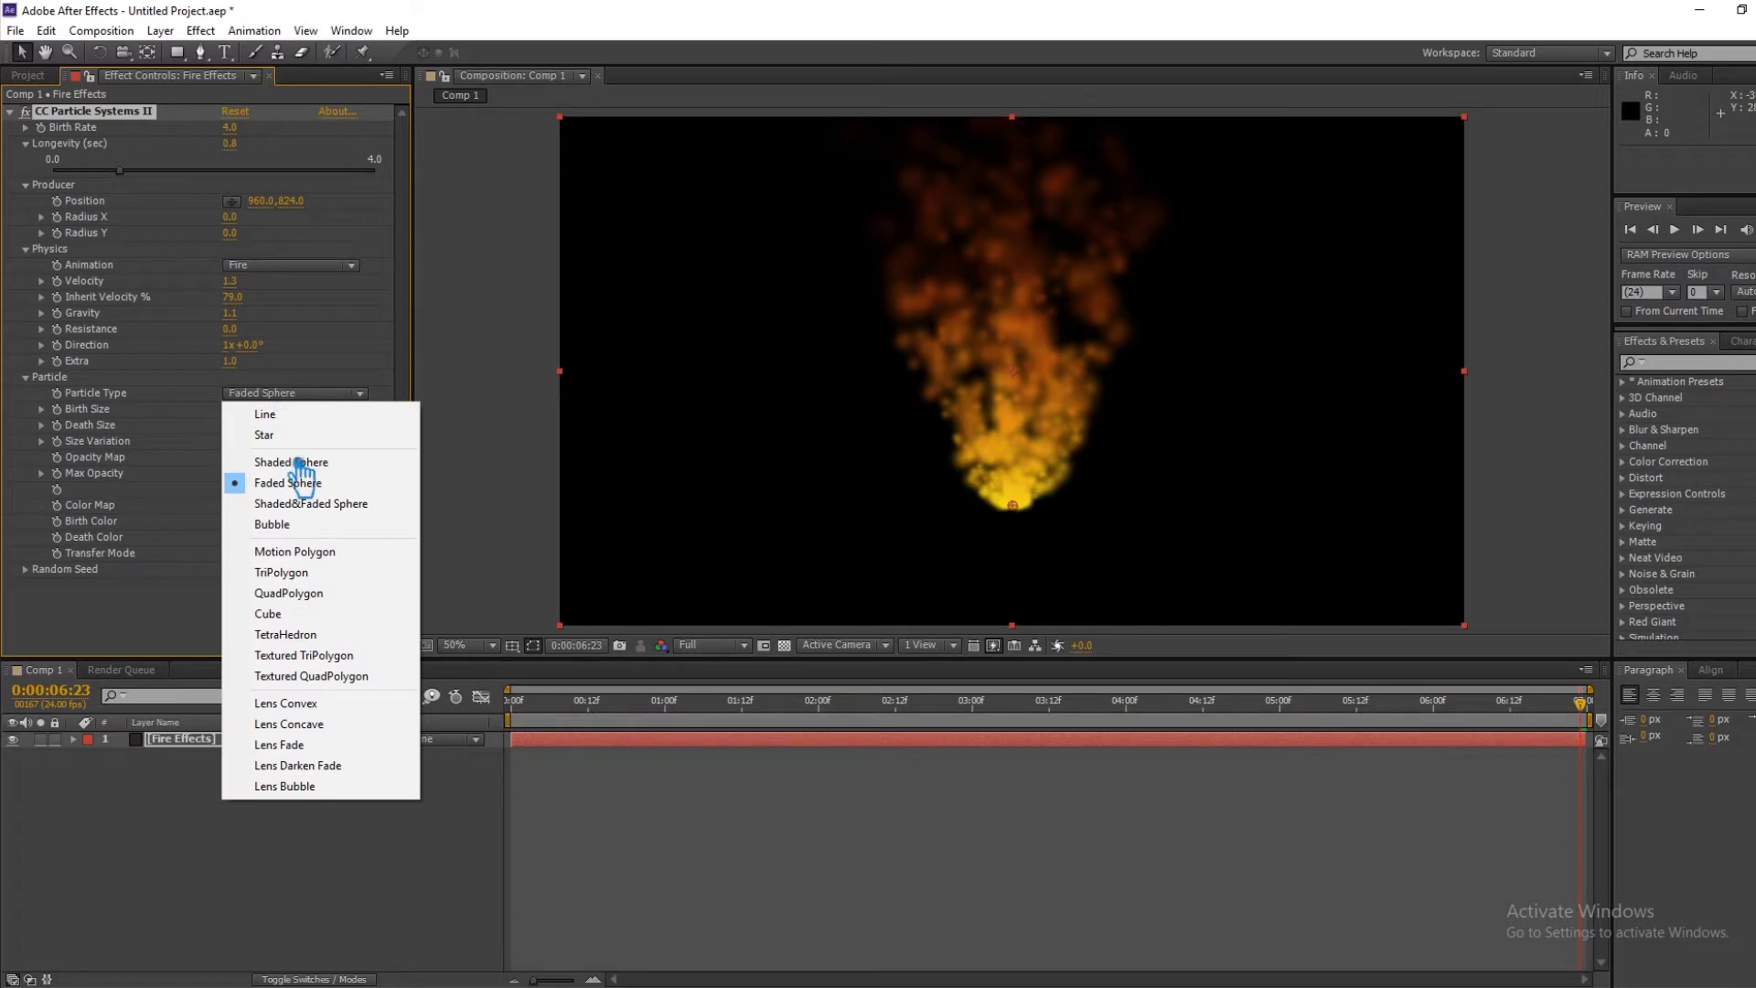
{"action": "left_click", "coordinate": [310, 504]}
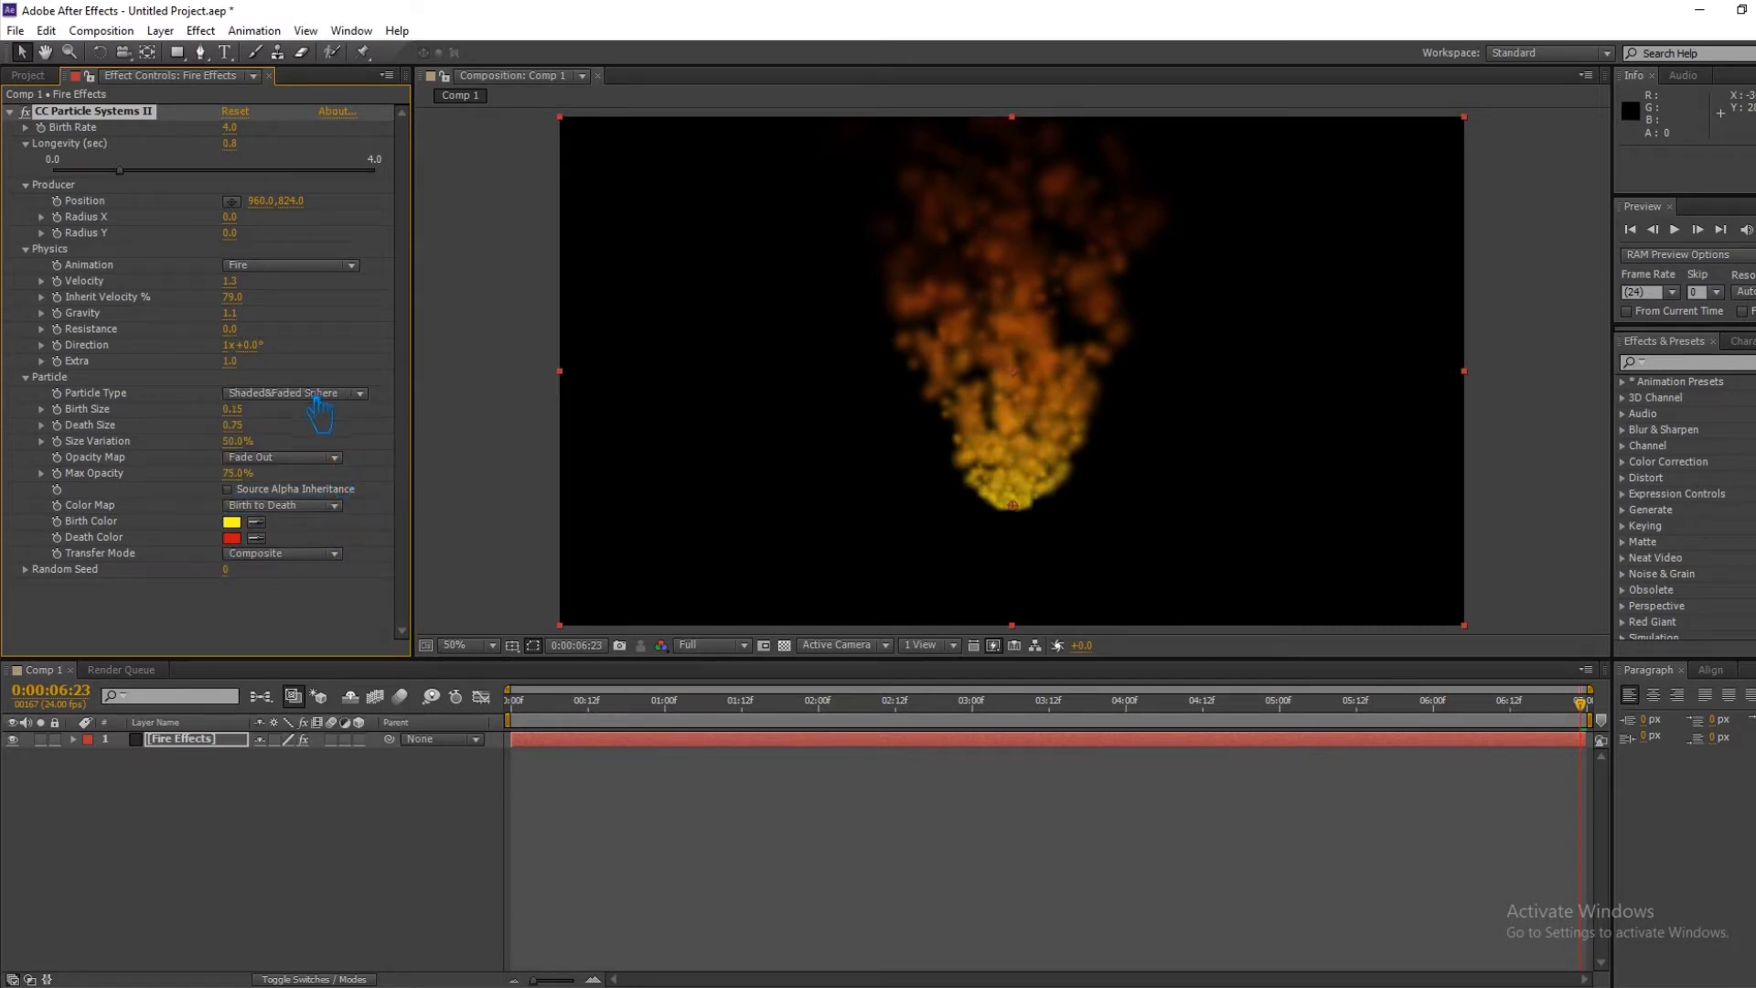
Move the emitter down to 954, 1008 near the frame bottom and save.
{"action": "mouse_move", "coordinate": [1582, 704]}
{"action": "left_mouse_down"}
{"action": "mouse_move", "coordinate": [1354, 734]}
{"action": "mouse_move", "coordinate": [980, 718]}
{"action": "left_mouse_up"}
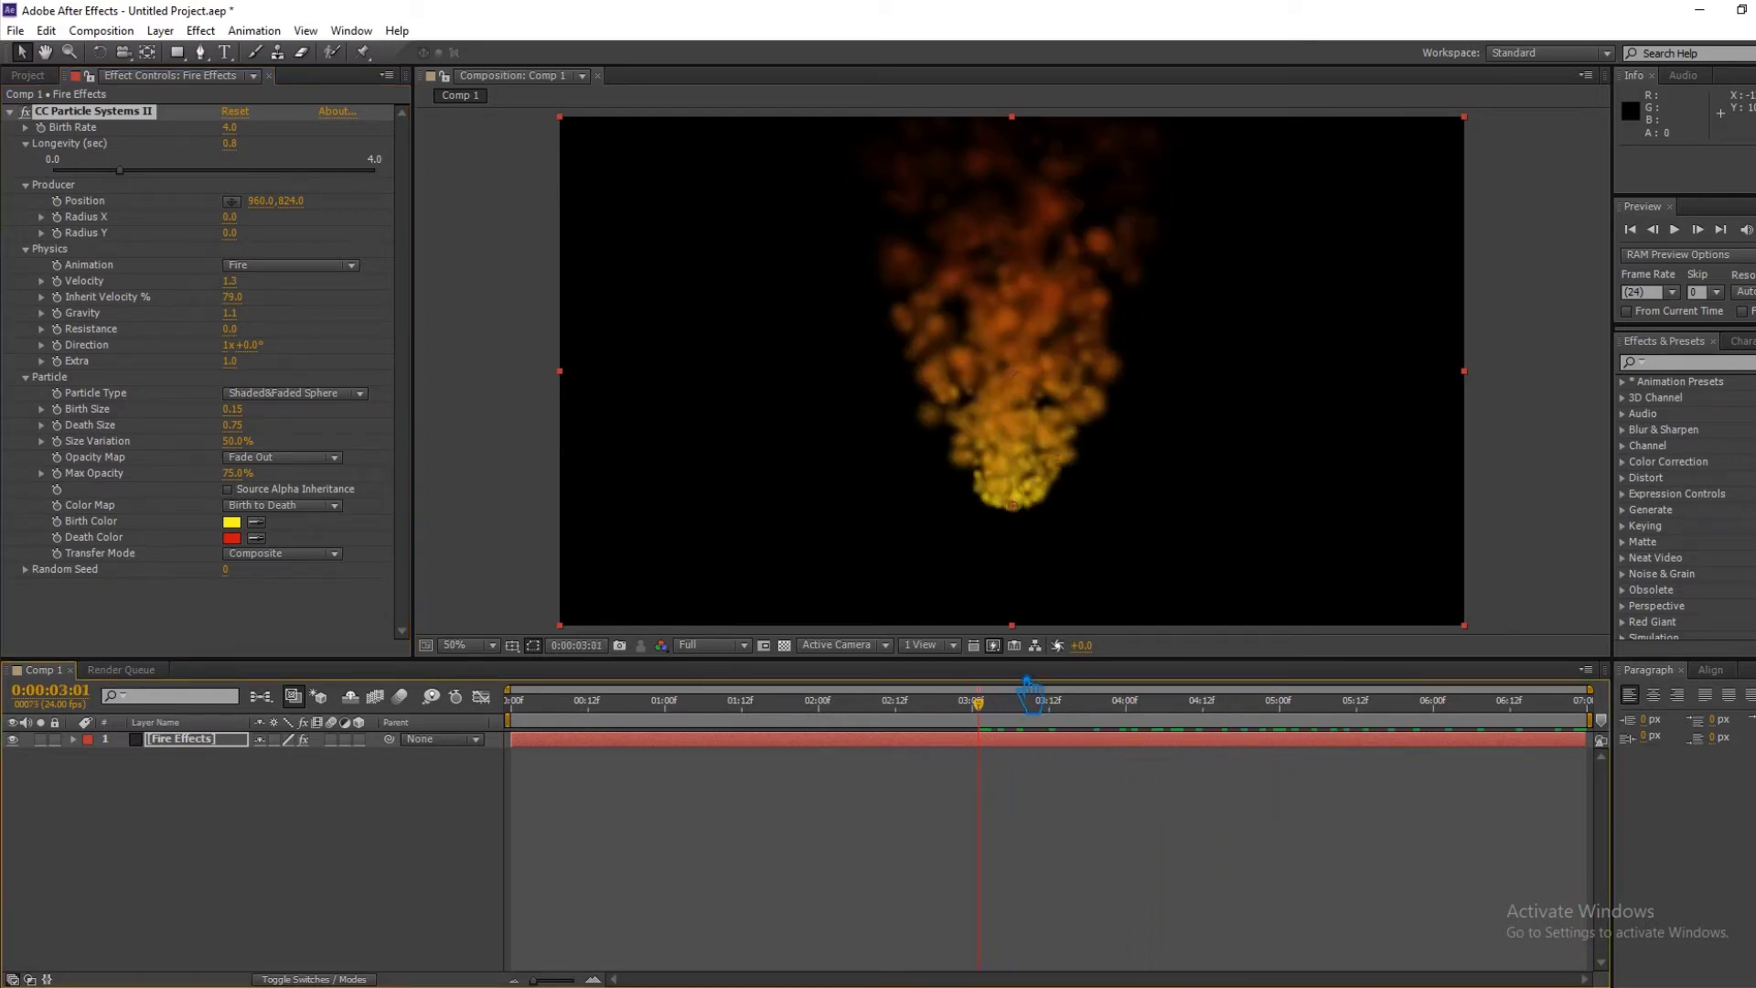
{"action": "left_click", "coordinate": [355, 394]}
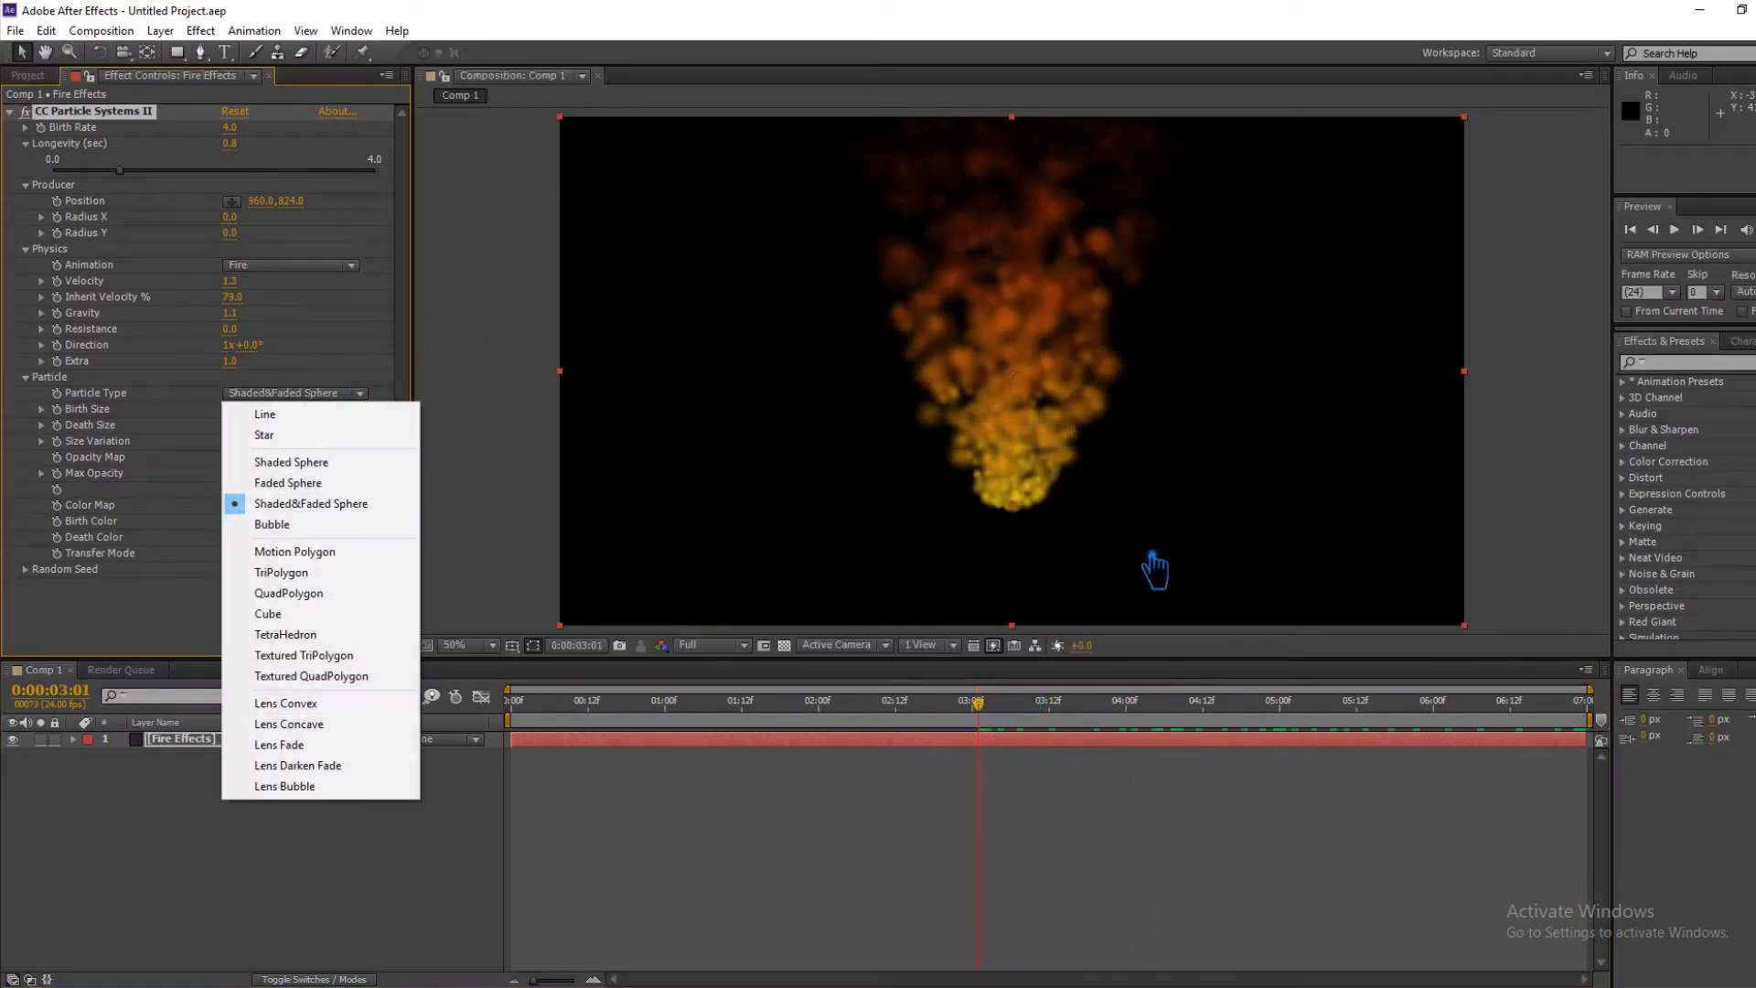
{"action": "left_click", "coordinate": [1034, 528]}
{"action": "left_click_drag", "start_coordinate": [1033, 528], "coordinate": [1027, 607]}
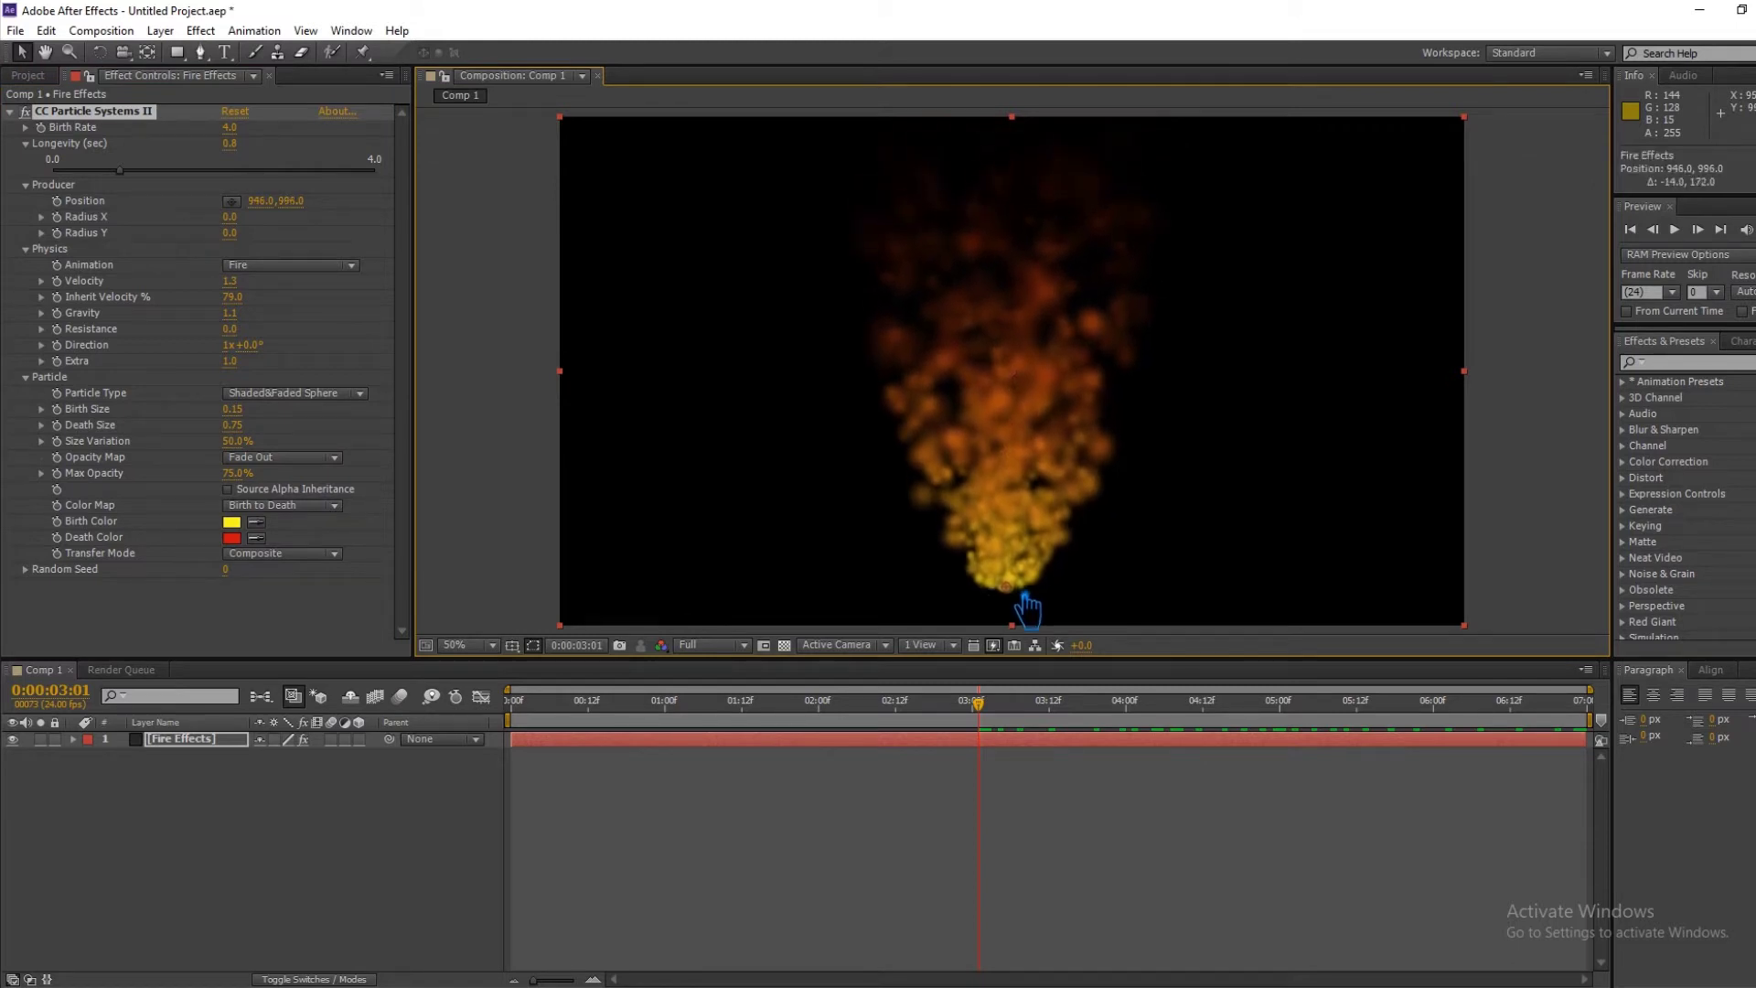
{"action": "left_click_drag", "start_coordinate": [1017, 605], "coordinate": [1021, 610]}
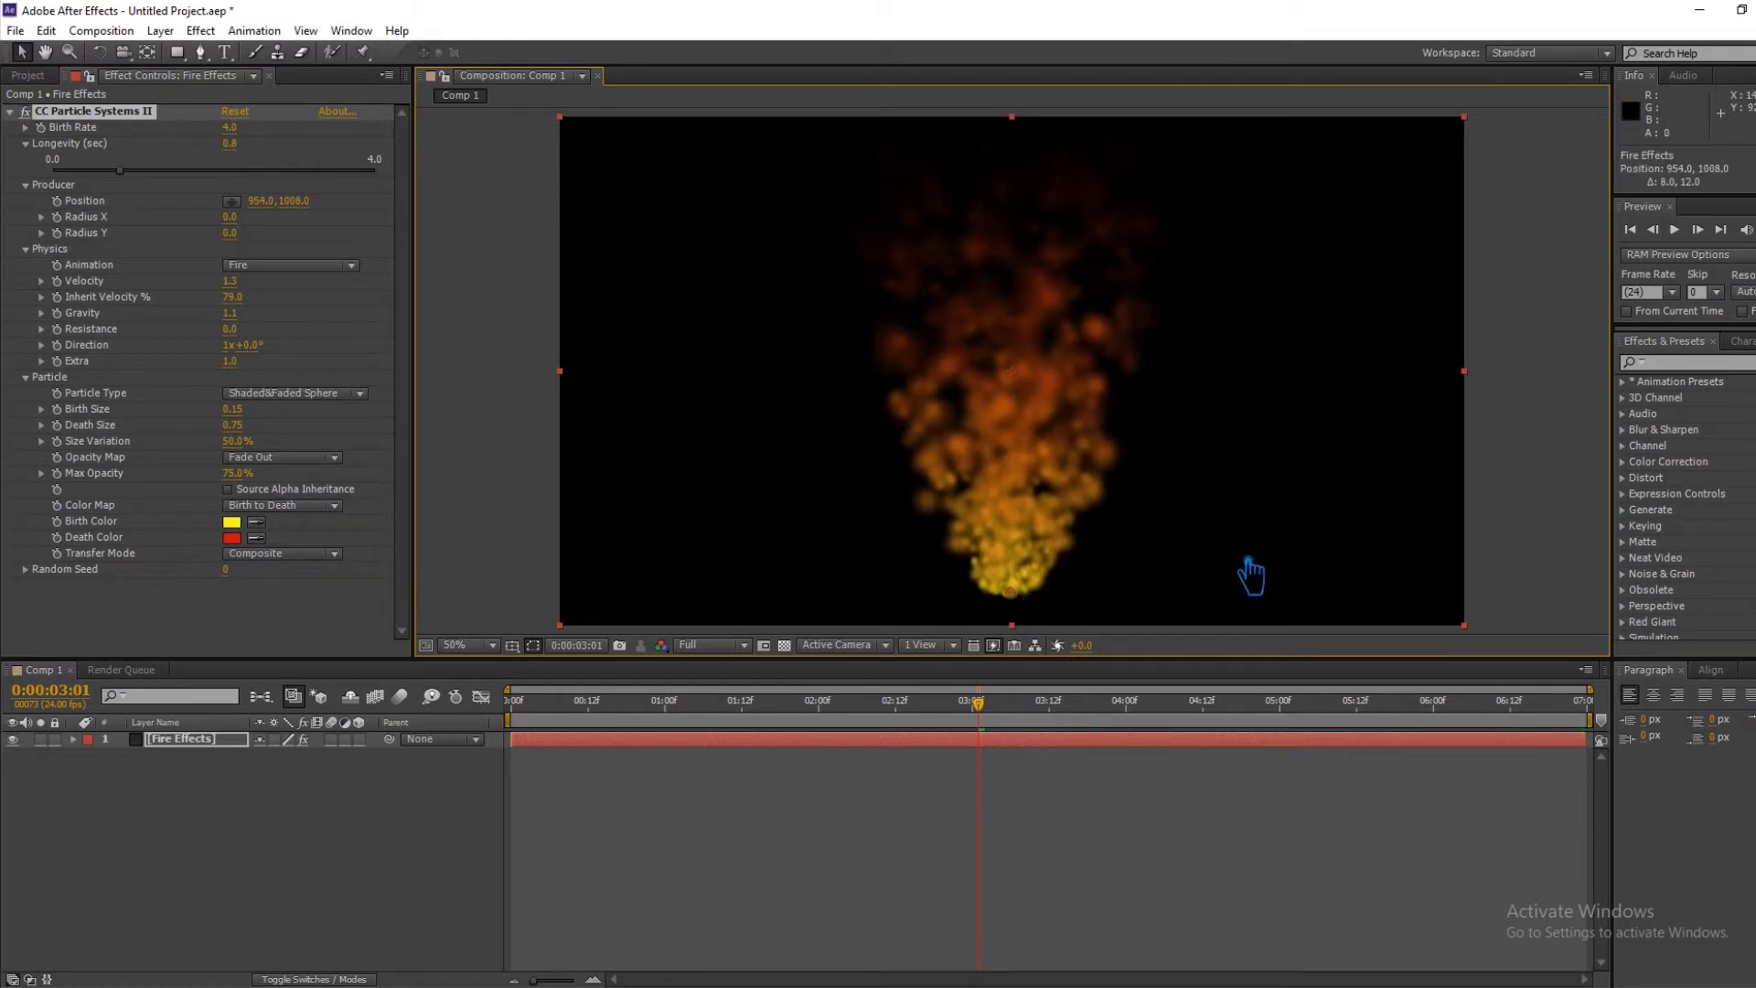
{"action": "key", "text": "ctrl+s"}
{"action": "left_click", "coordinate": [282, 393]}
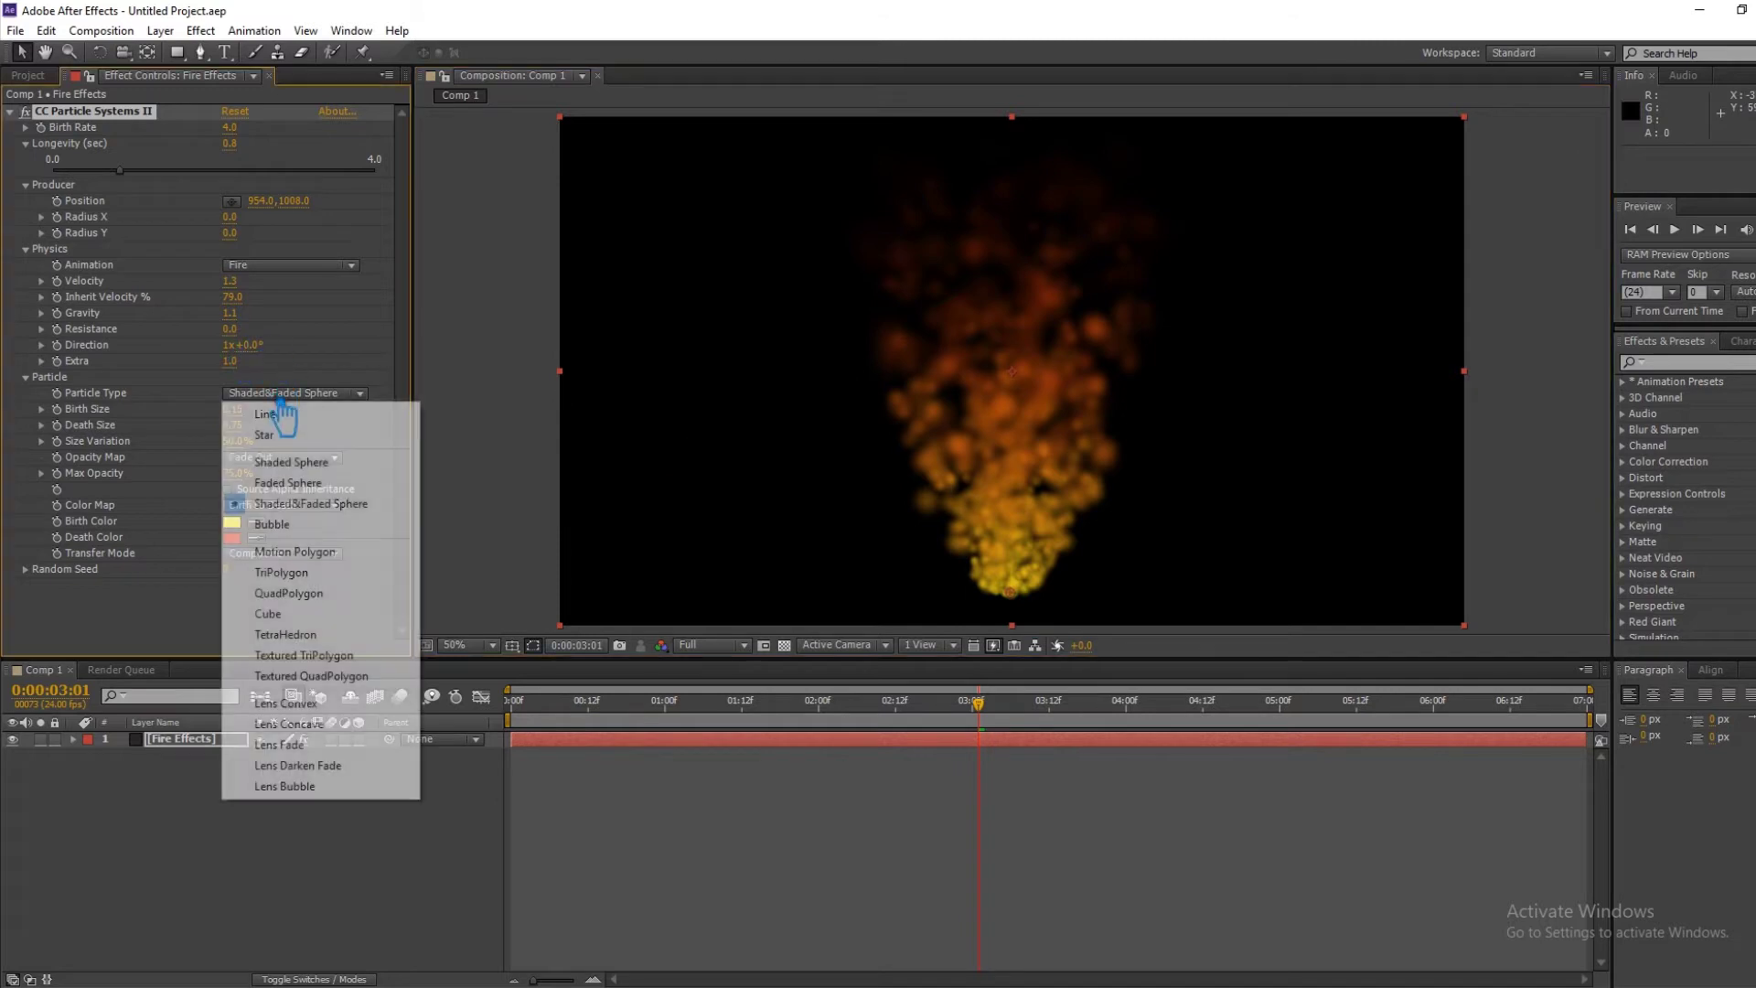
Make the particles Bubbles, with Birth Size near zero and Death Size 0.67.
{"action": "left_click", "coordinate": [291, 524]}
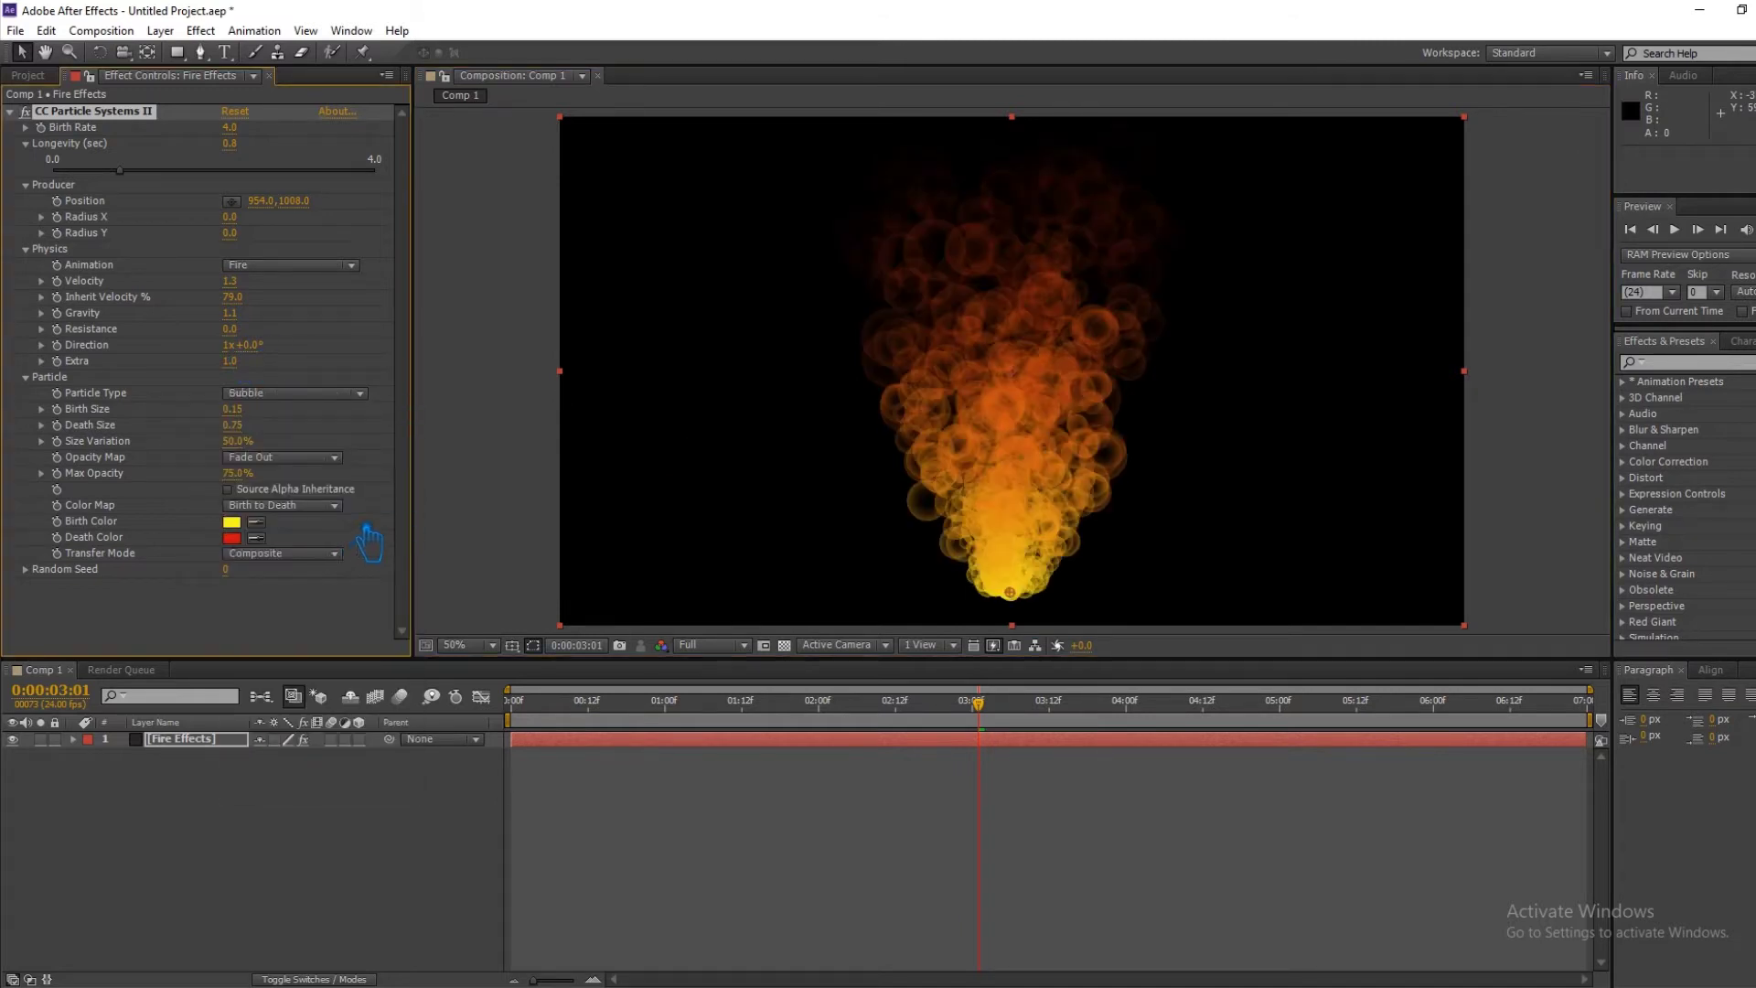
{"action": "left_click_drag", "start_coordinate": [249, 409], "coordinate": [240, 432]}
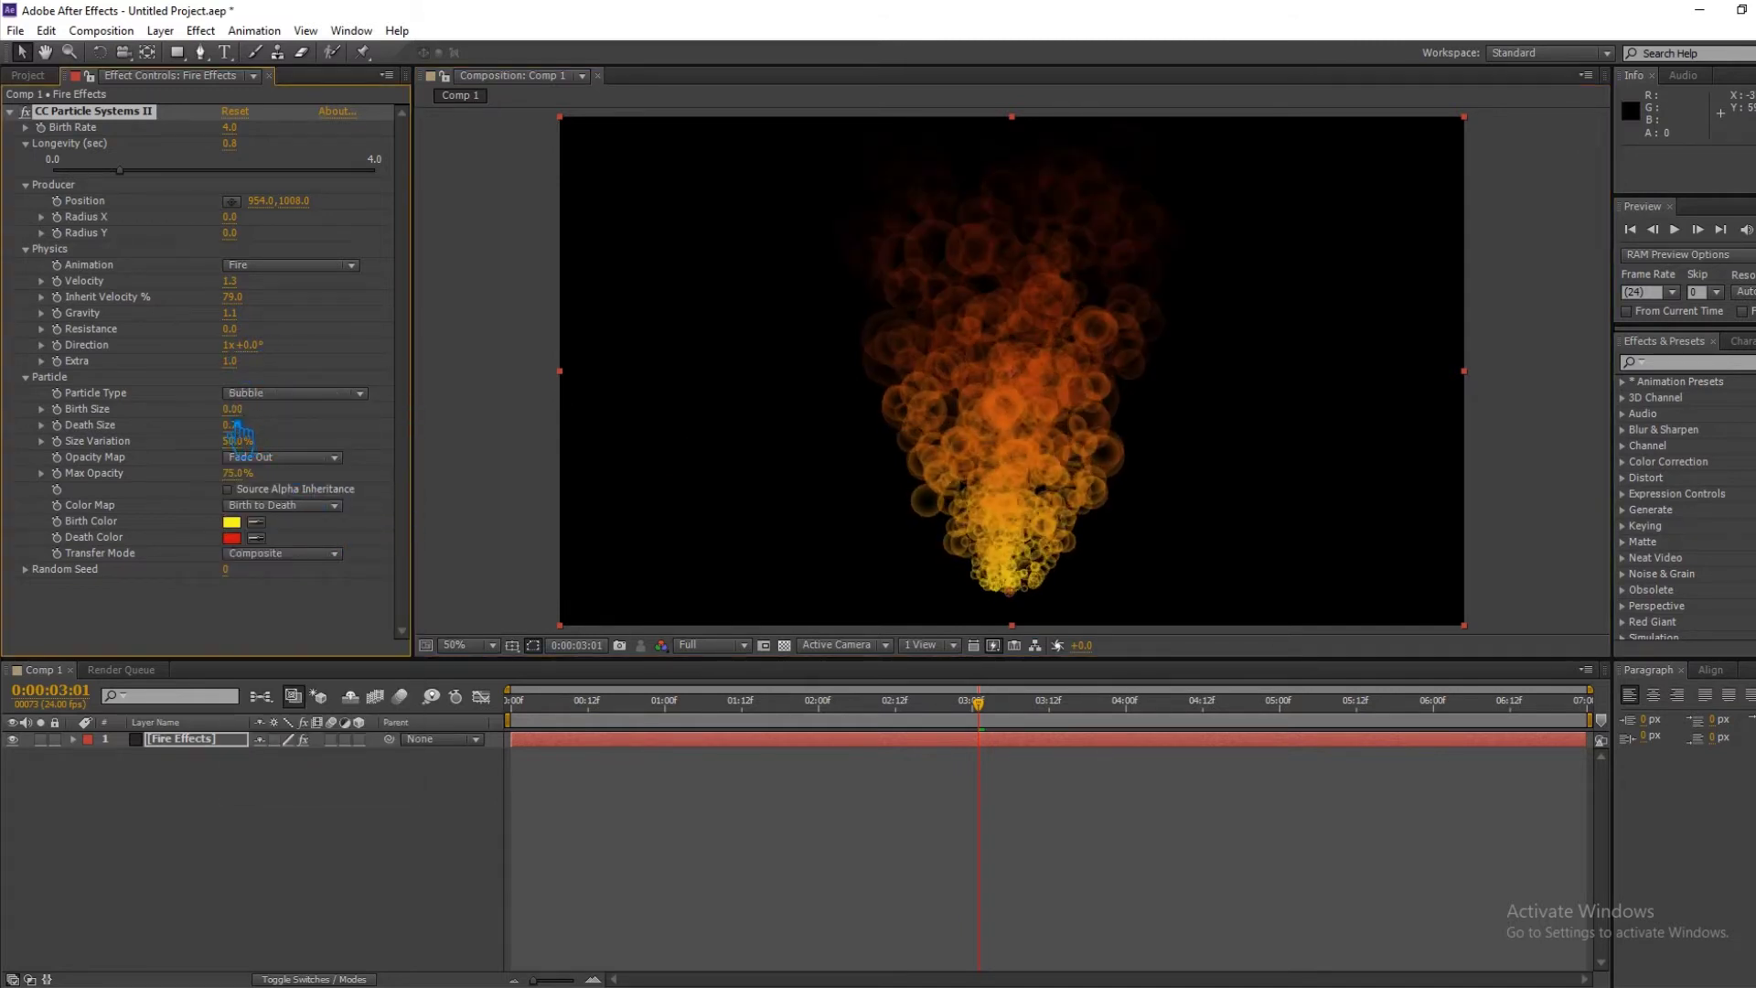
{"action": "left_click_drag", "start_coordinate": [254, 440], "coordinate": [253, 444]}
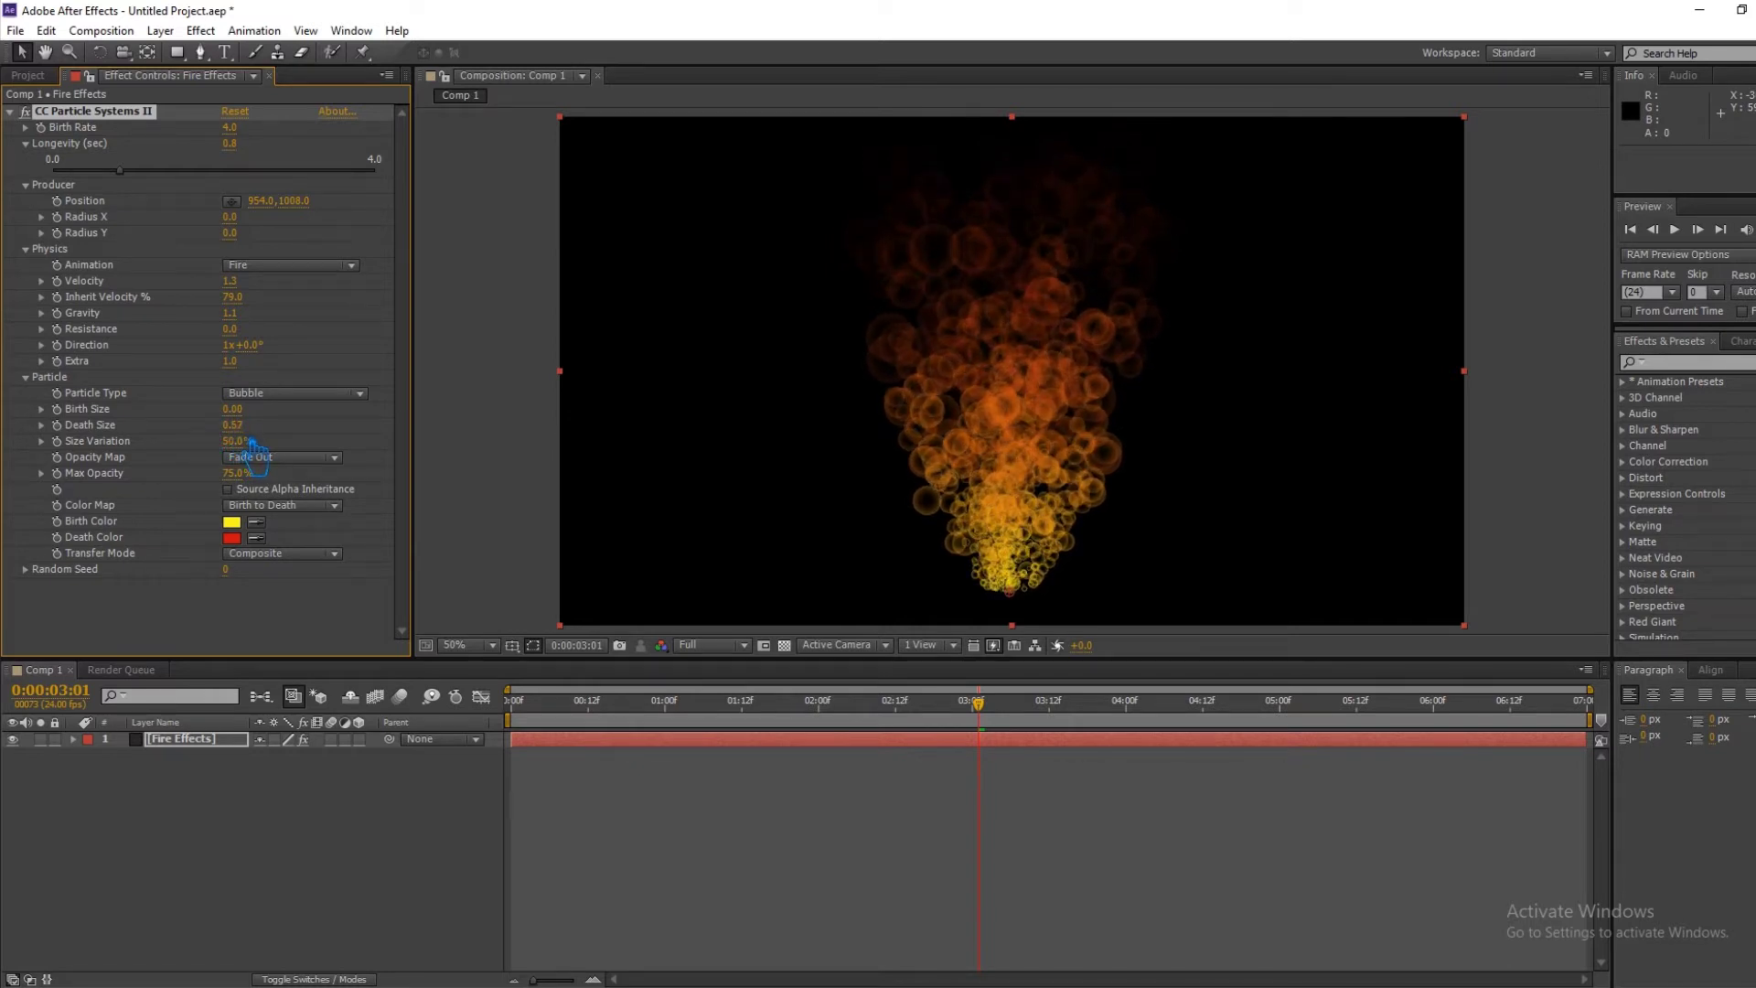
{"action": "left_click_drag", "start_coordinate": [258, 441], "coordinate": [259, 441]}
Try Constant and Fade Out Sharp opacity maps, keep Fade Out, and set Birth Size 0.06.
{"action": "left_click", "coordinate": [286, 456]}
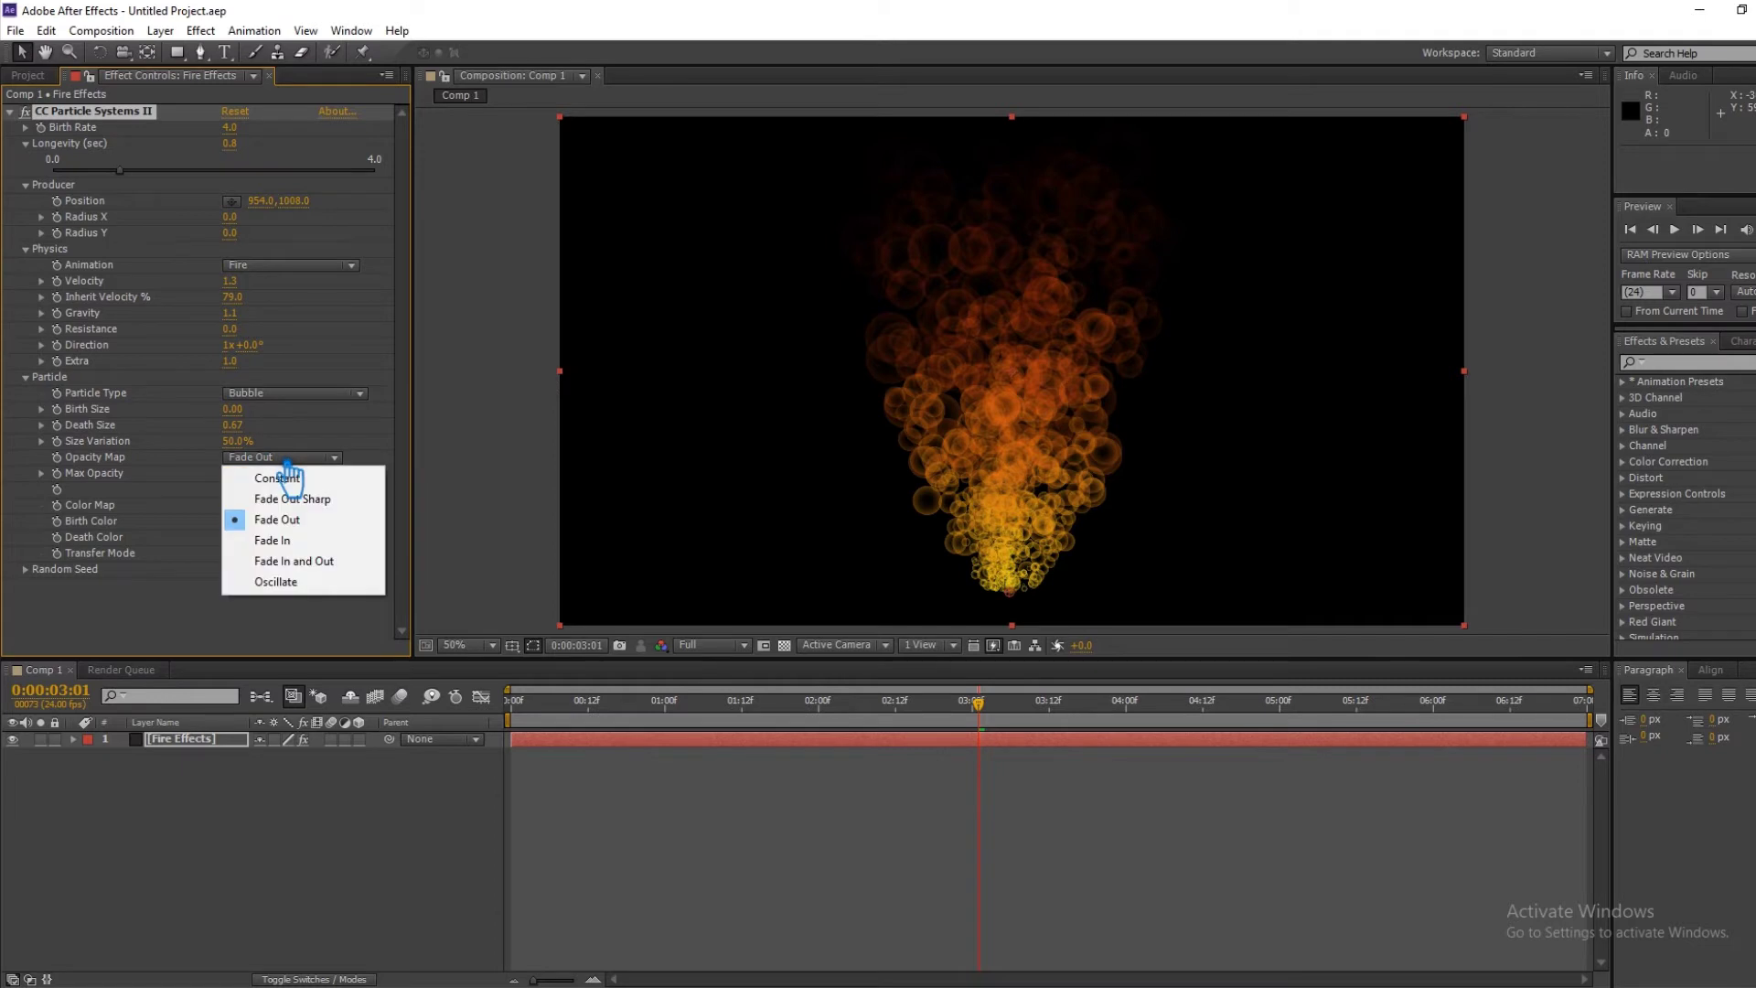
{"action": "left_click", "coordinate": [288, 470]}
{"action": "left_click", "coordinate": [283, 456]}
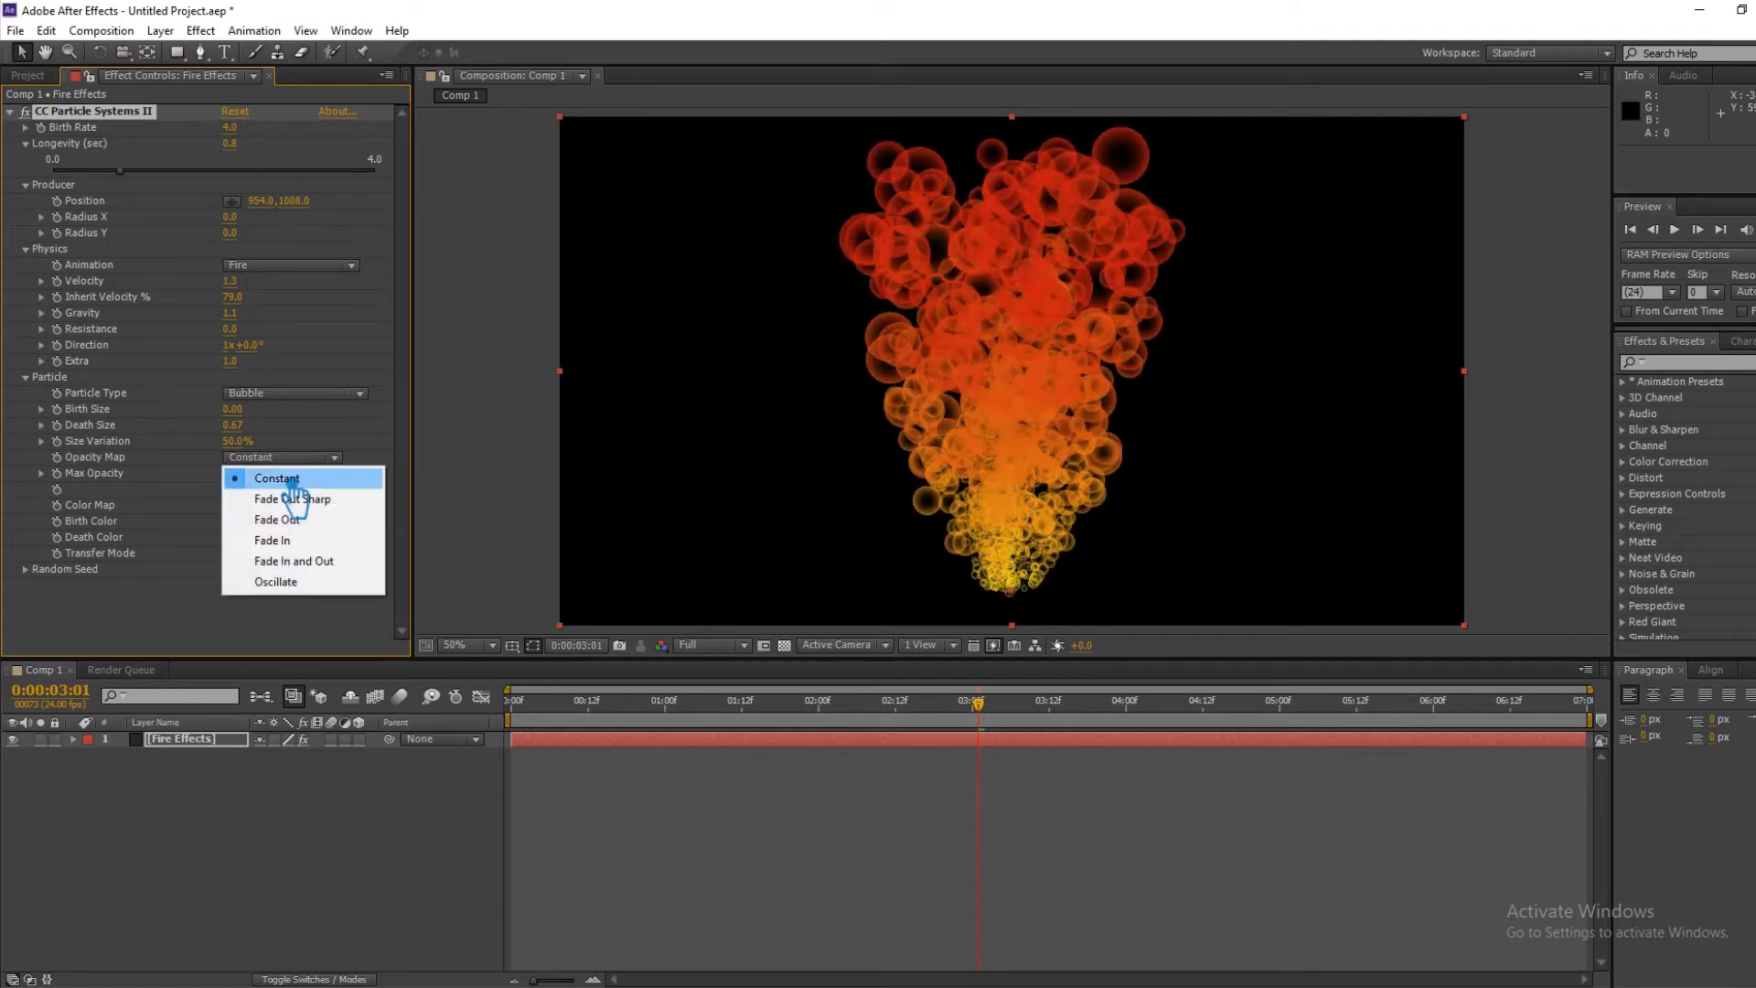
{"action": "left_click", "coordinate": [291, 498]}
{"action": "left_click", "coordinate": [283, 456]}
{"action": "left_click", "coordinate": [293, 518]}
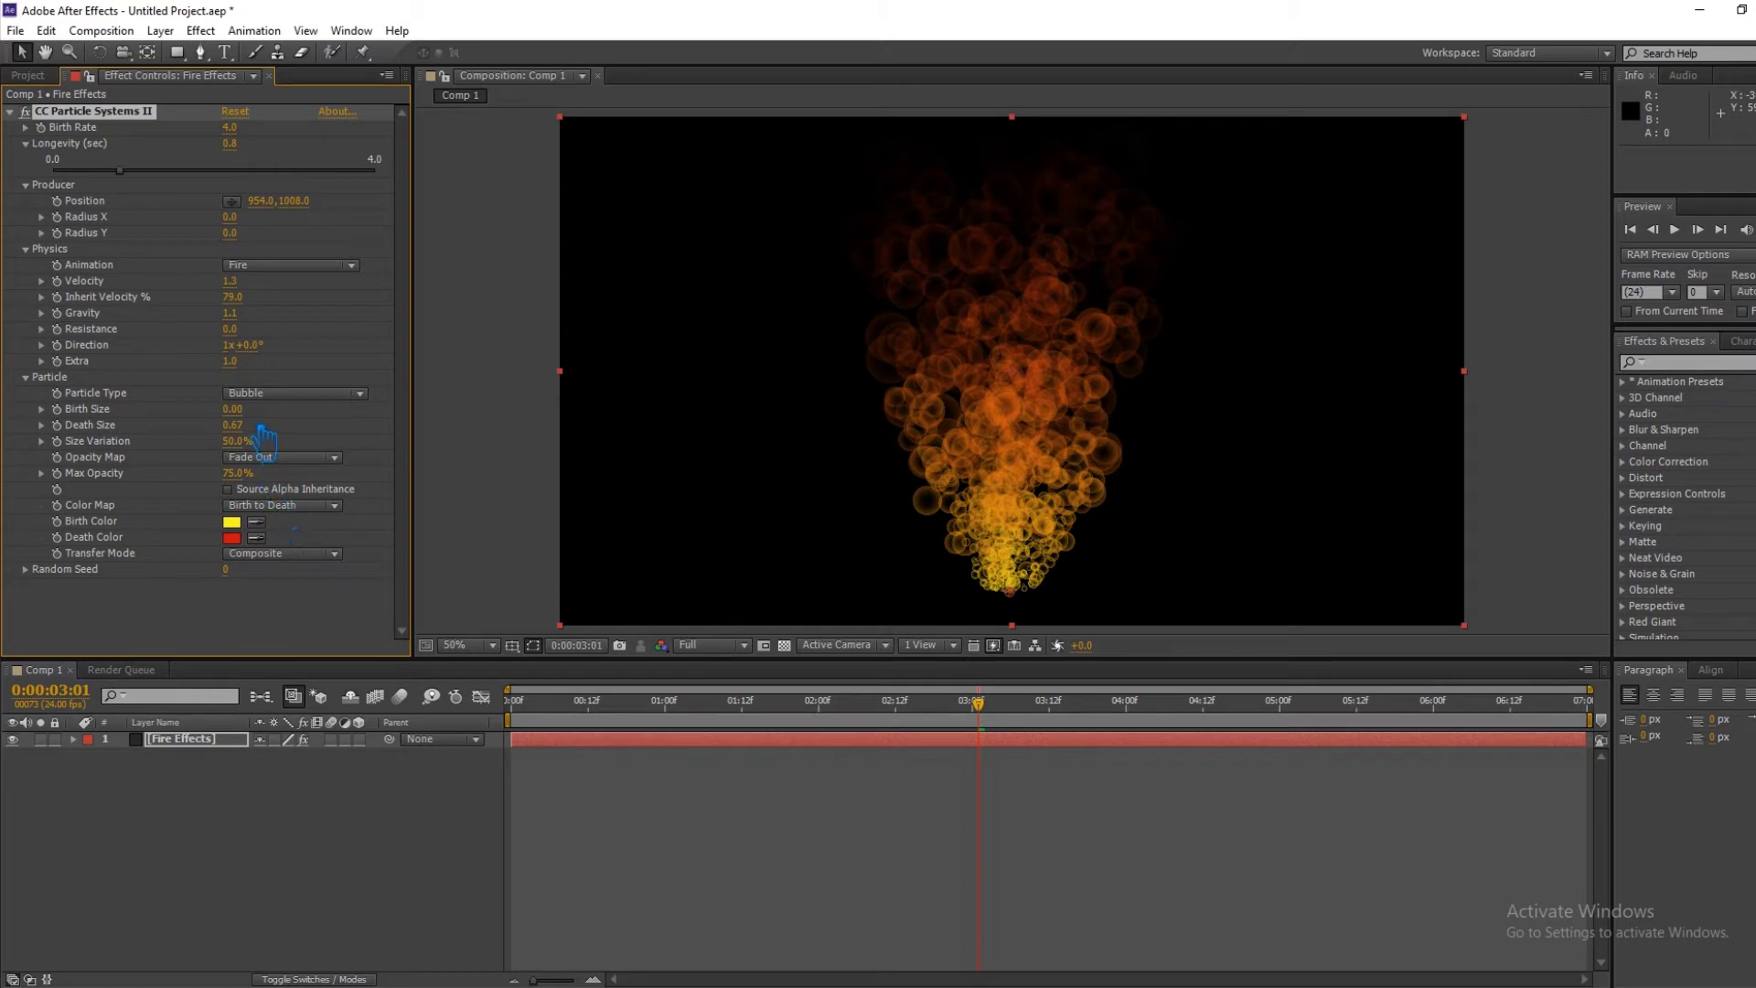
{"action": "left_click_drag", "start_coordinate": [247, 416], "coordinate": [257, 417]}
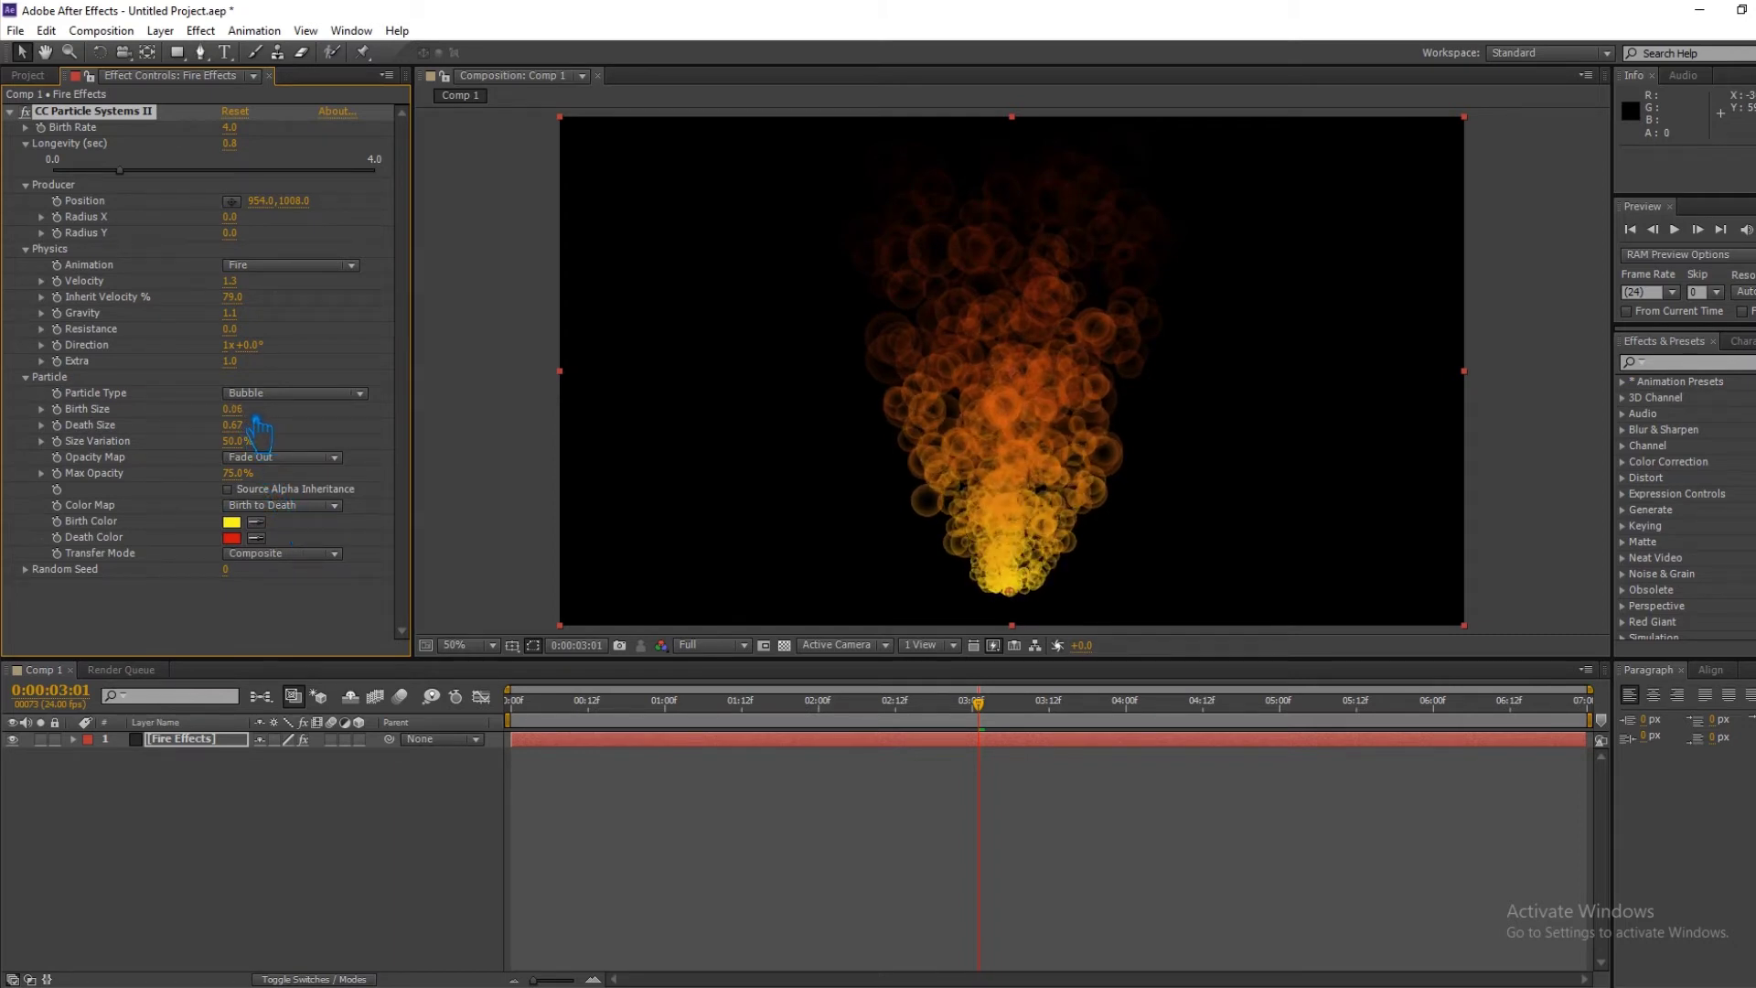
Test the Fade In opacity map, return to Fade Out, and lower Max Opacity to 53%.
{"action": "left_click", "coordinate": [274, 457]}
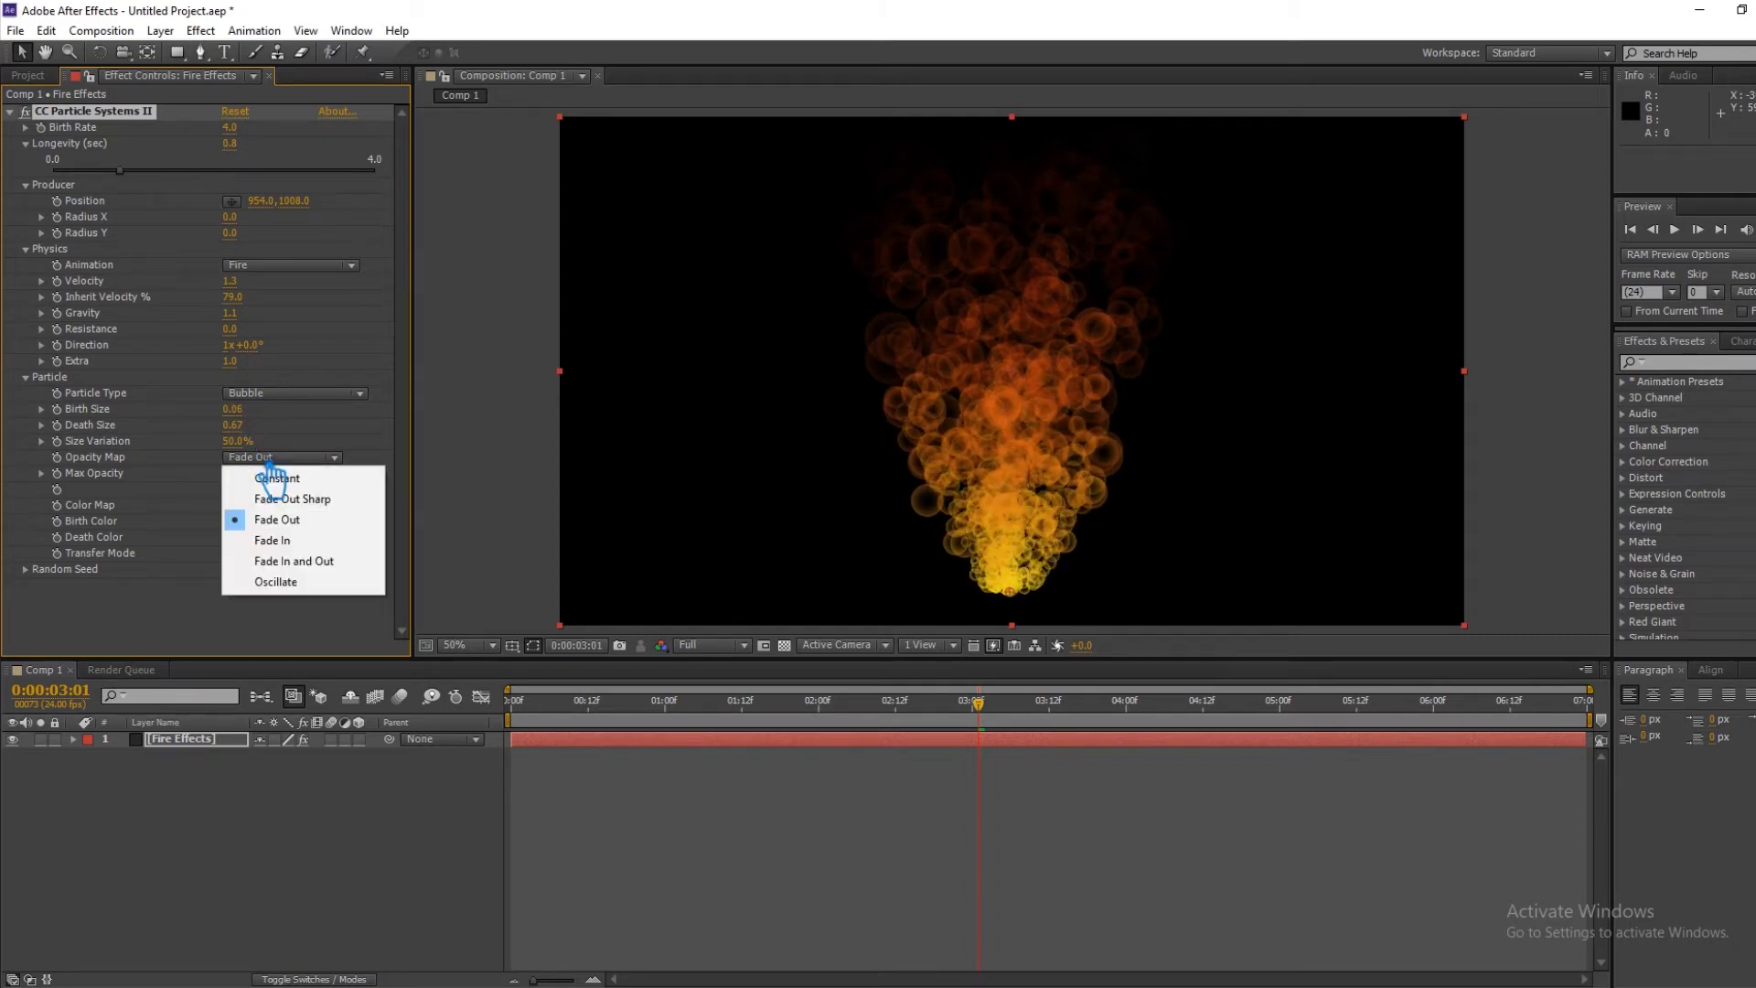
{"action": "left_click", "coordinate": [291, 541]}
{"action": "left_click", "coordinate": [279, 457]}
{"action": "left_click", "coordinate": [279, 521]}
{"action": "left_click_drag", "start_coordinate": [249, 485], "coordinate": [226, 485]}
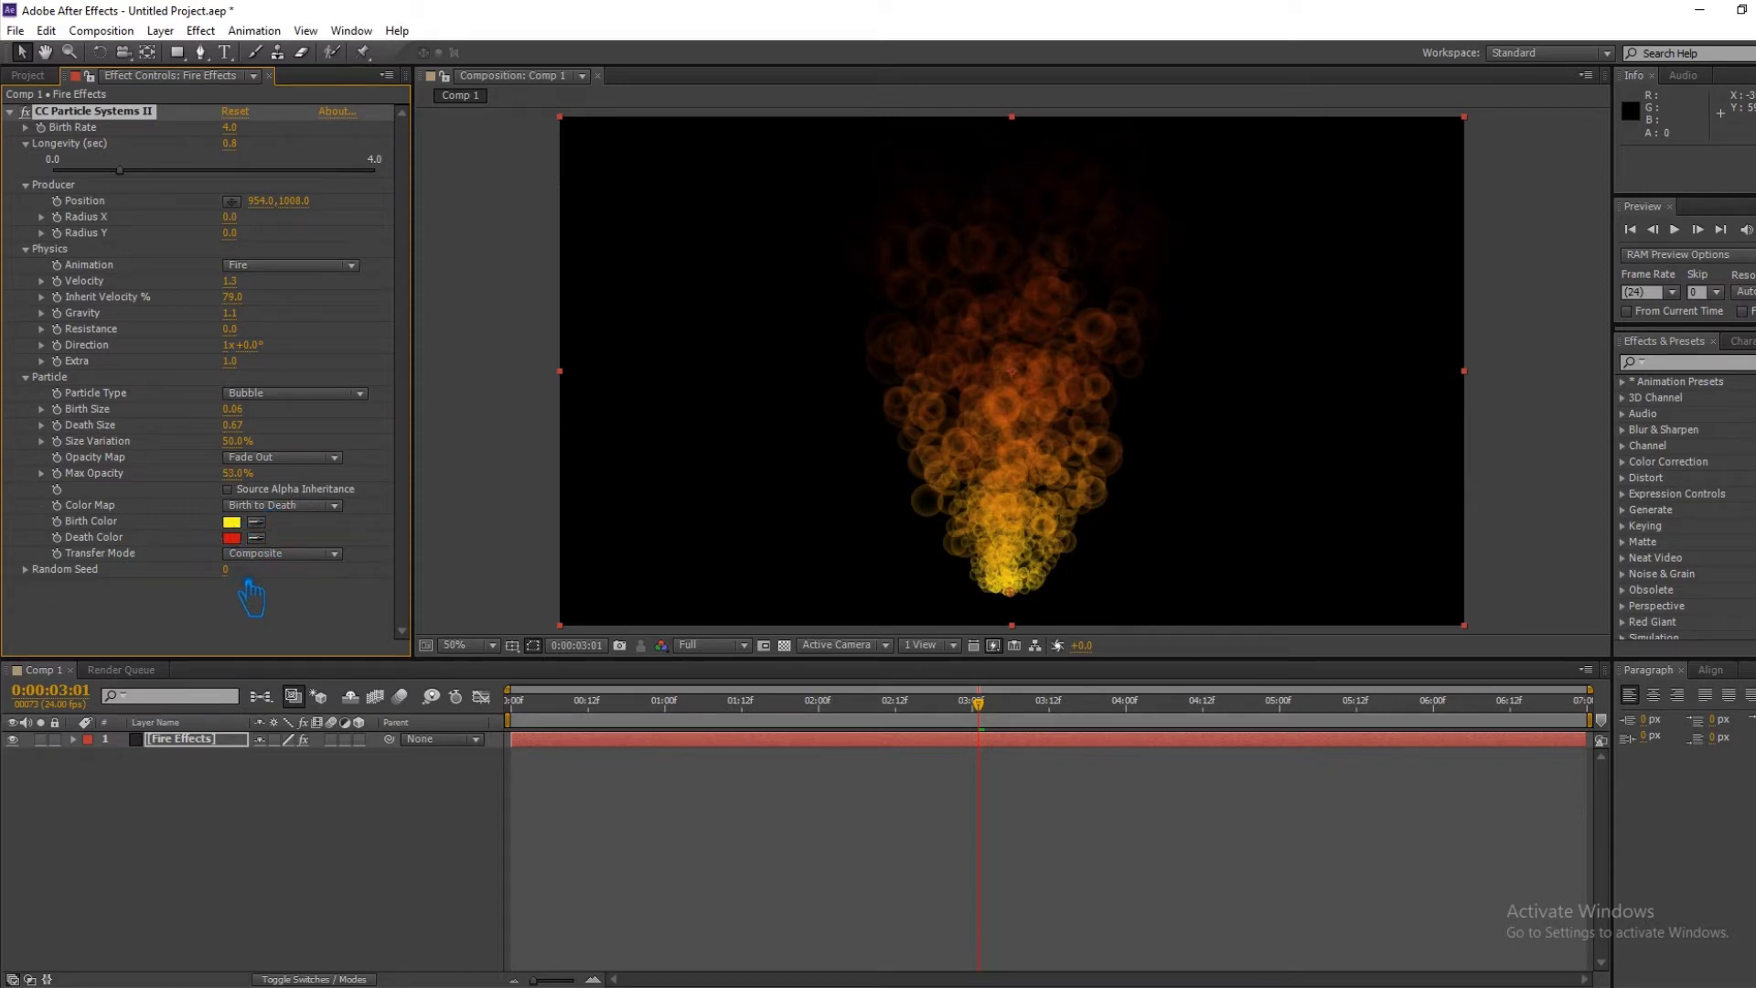
Change the random seed, keep the yellow Birth Color, save, and preview the fire.
{"action": "mouse_move", "coordinate": [254, 576]}
{"action": "left_mouse_down"}
{"action": "mouse_move", "coordinate": [316, 581]}
{"action": "mouse_move", "coordinate": [223, 596]}
{"action": "left_mouse_up"}
{"action": "left_click", "coordinate": [233, 522]}
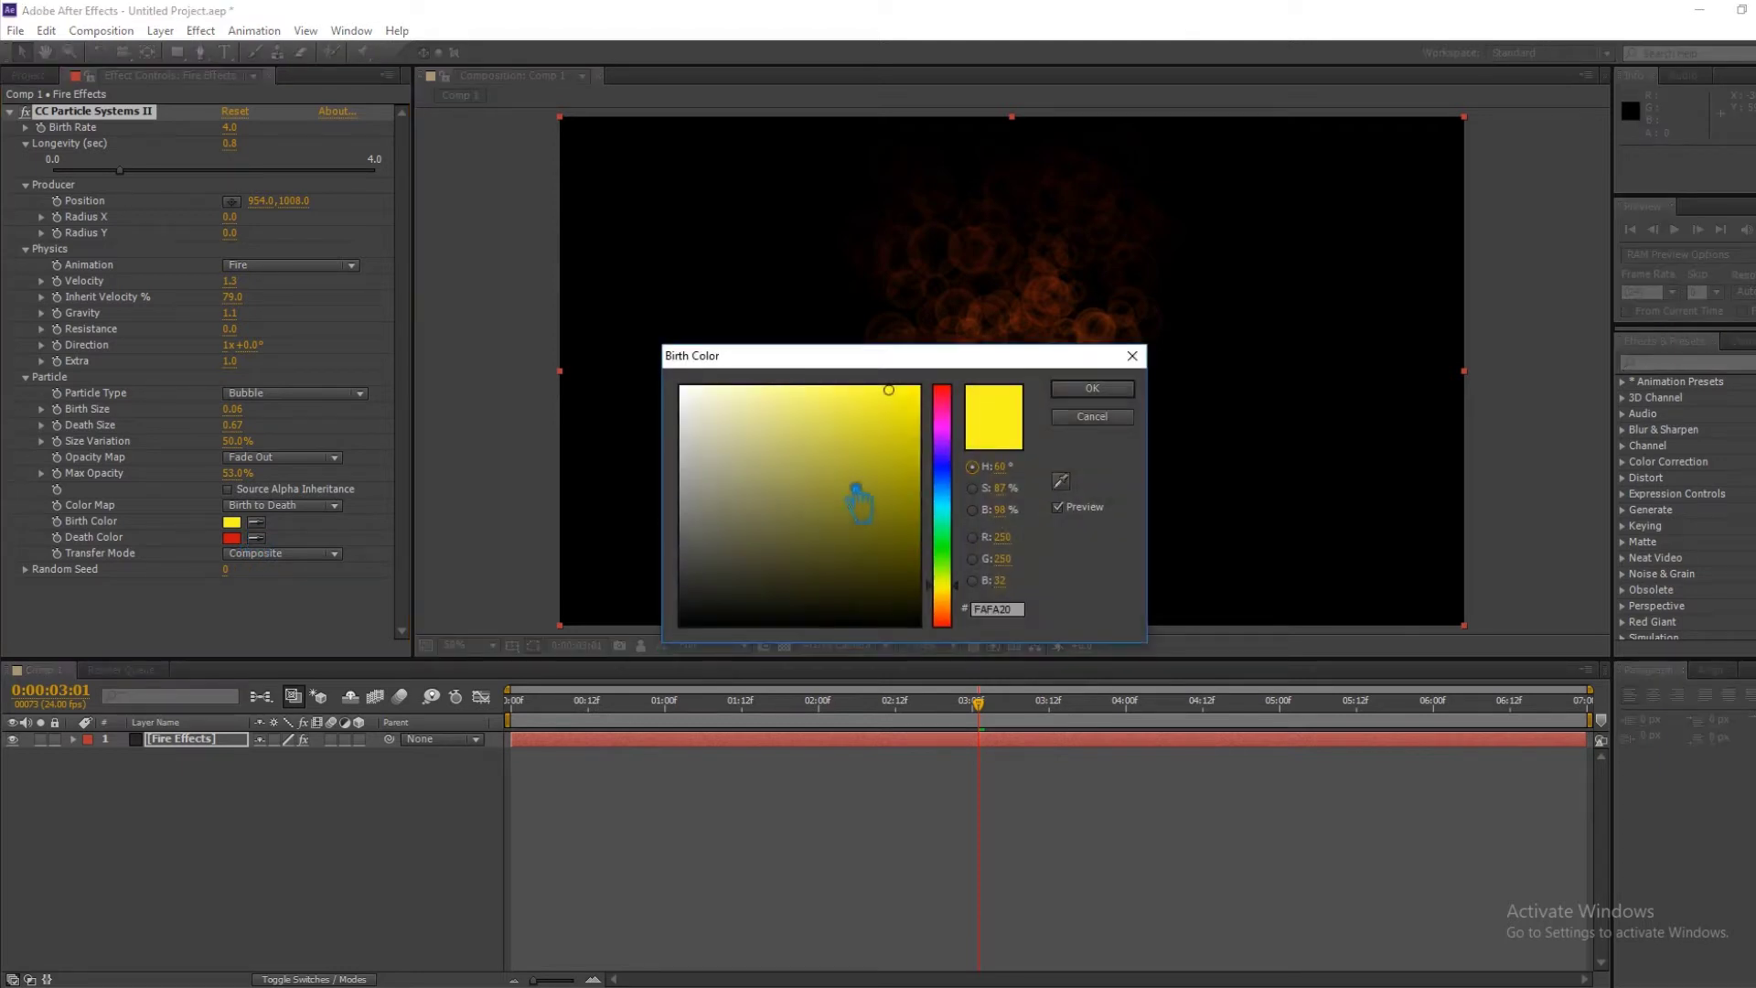
{"action": "left_click", "coordinate": [1118, 391]}
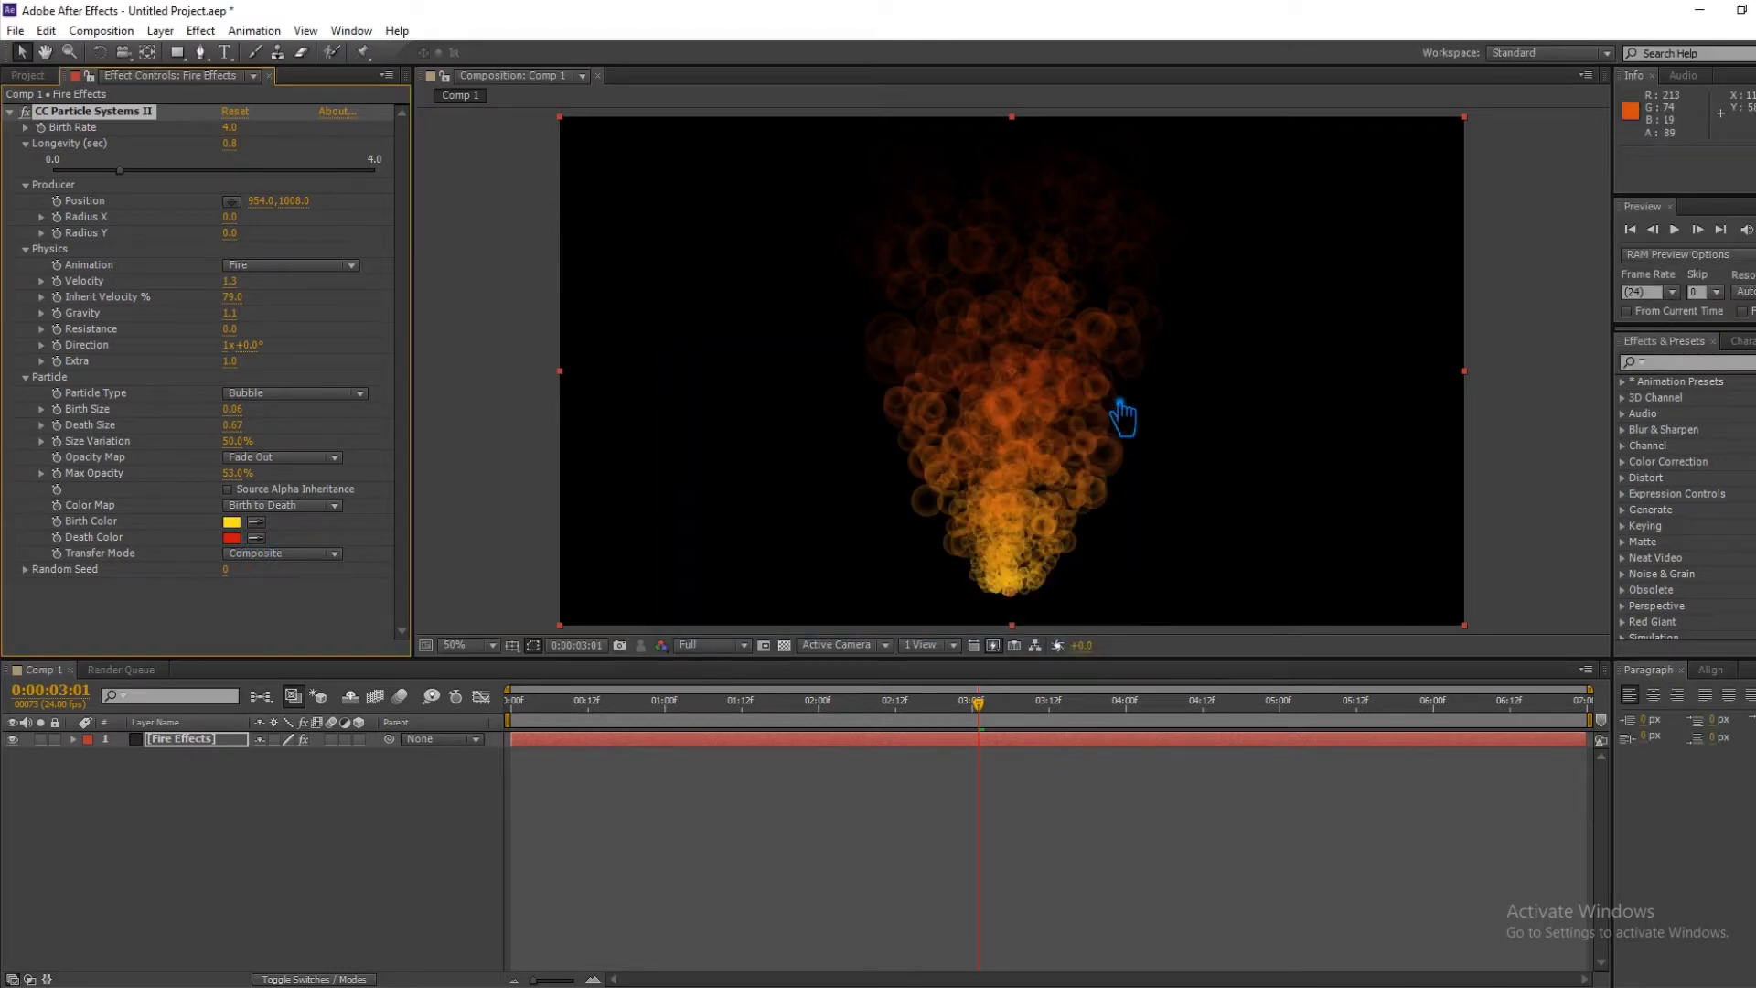
{"action": "left_click", "coordinate": [513, 398]}
{"action": "key", "text": "ctrl+s"}
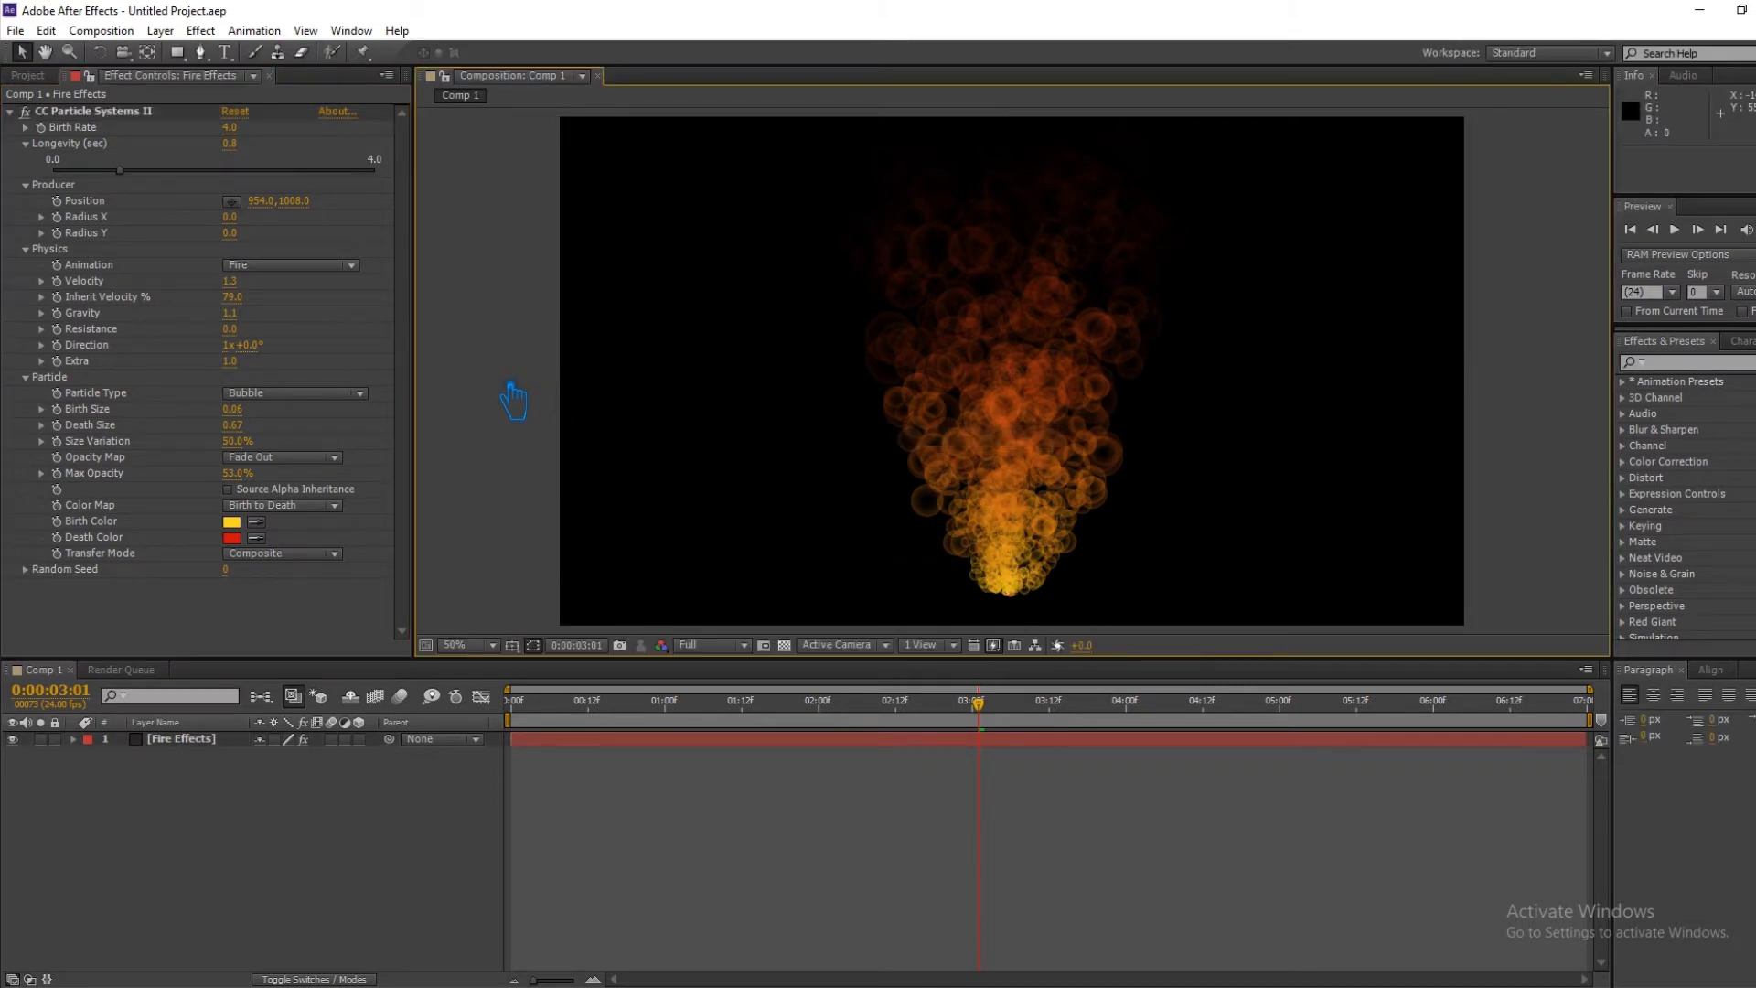
{"action": "left_click", "coordinate": [1751, 229]}
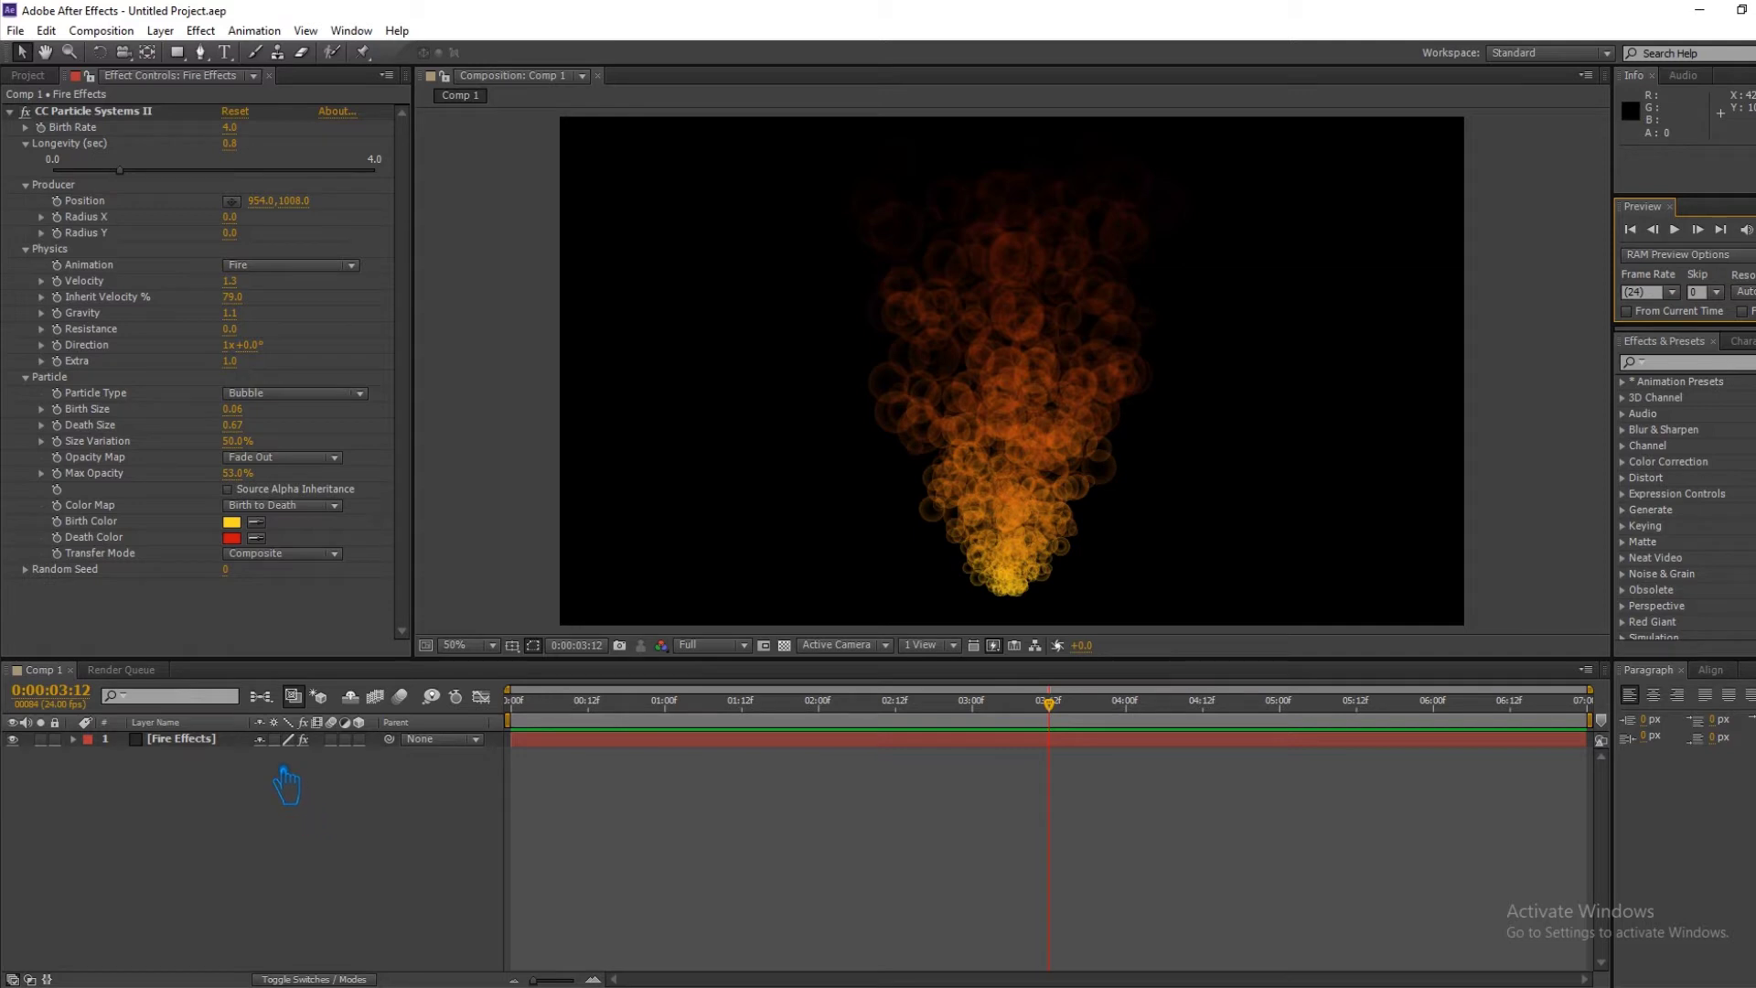
Set Velocity to 1.2, Inherit Velocity to 178.0 and Birth Size to 0.15.
{"action": "mouse_move", "coordinate": [229, 282]}
{"action": "left_mouse_down"}
{"action": "mouse_move", "coordinate": [249, 320]}
{"action": "mouse_move", "coordinate": [346, 318]}
{"action": "left_mouse_up"}
{"action": "left_click_drag", "start_coordinate": [248, 239], "coordinate": [210, 252]}
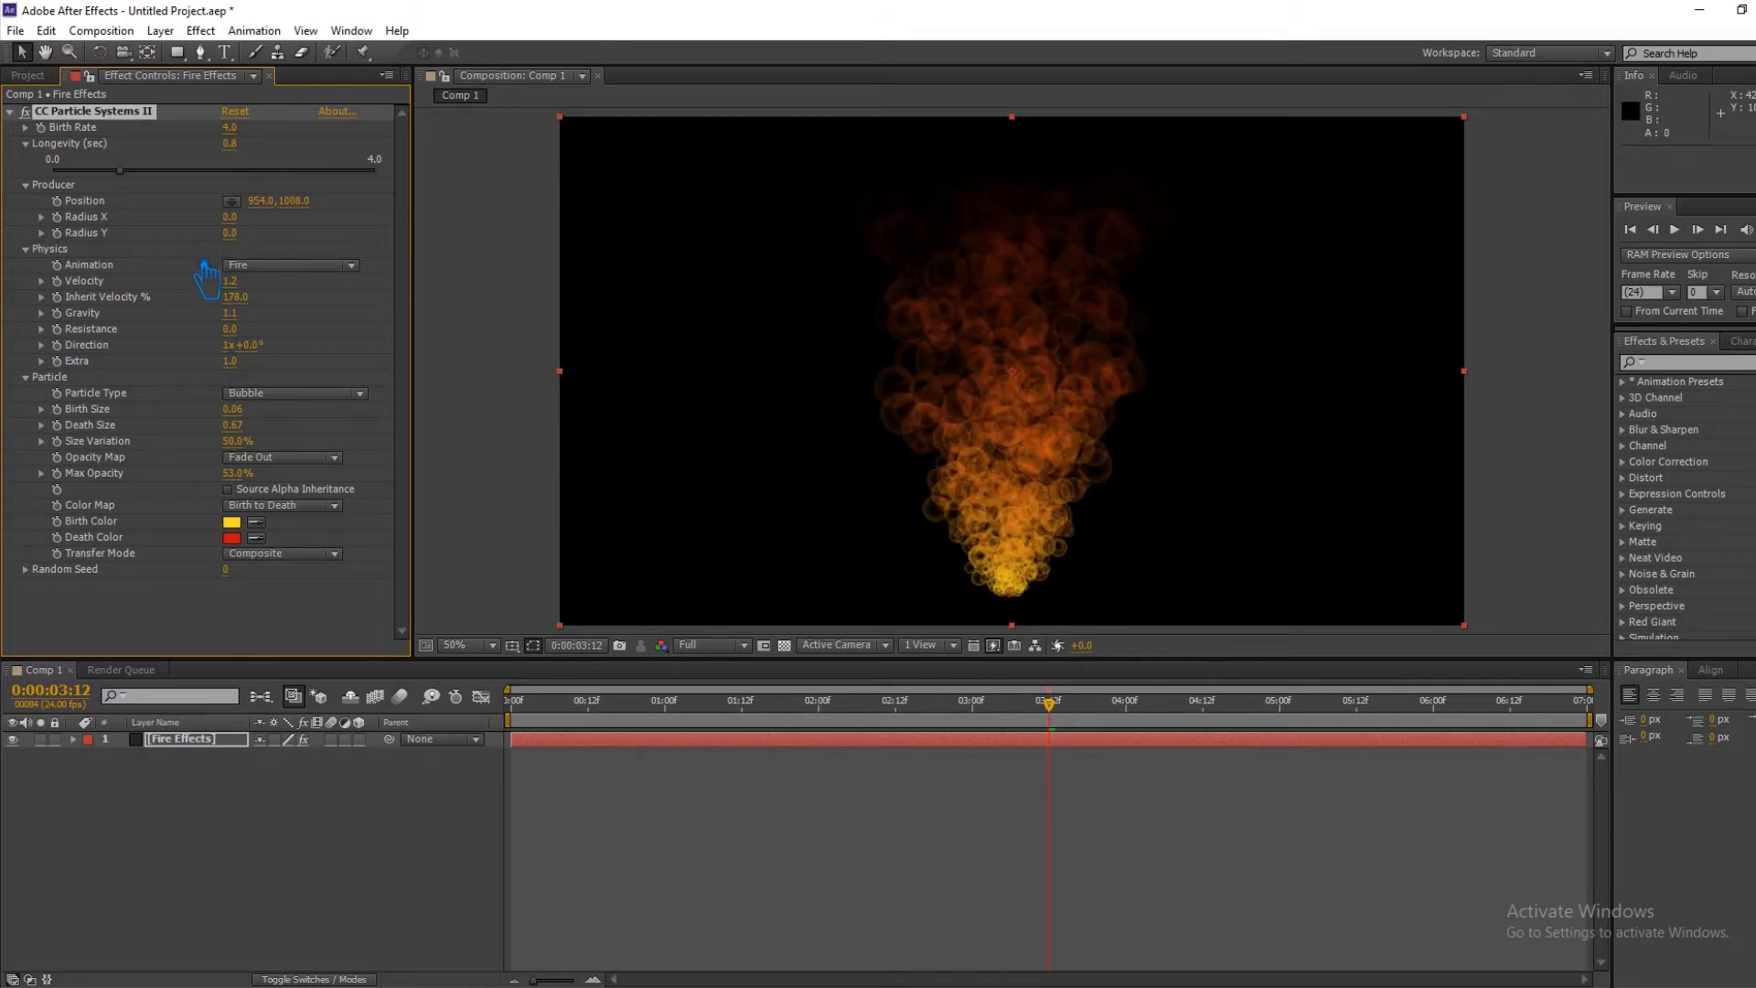
{"action": "mouse_move", "coordinate": [249, 418]}
{"action": "left_mouse_down"}
{"action": "mouse_move", "coordinate": [335, 445]}
{"action": "mouse_move", "coordinate": [259, 458]}
{"action": "left_mouse_up"}
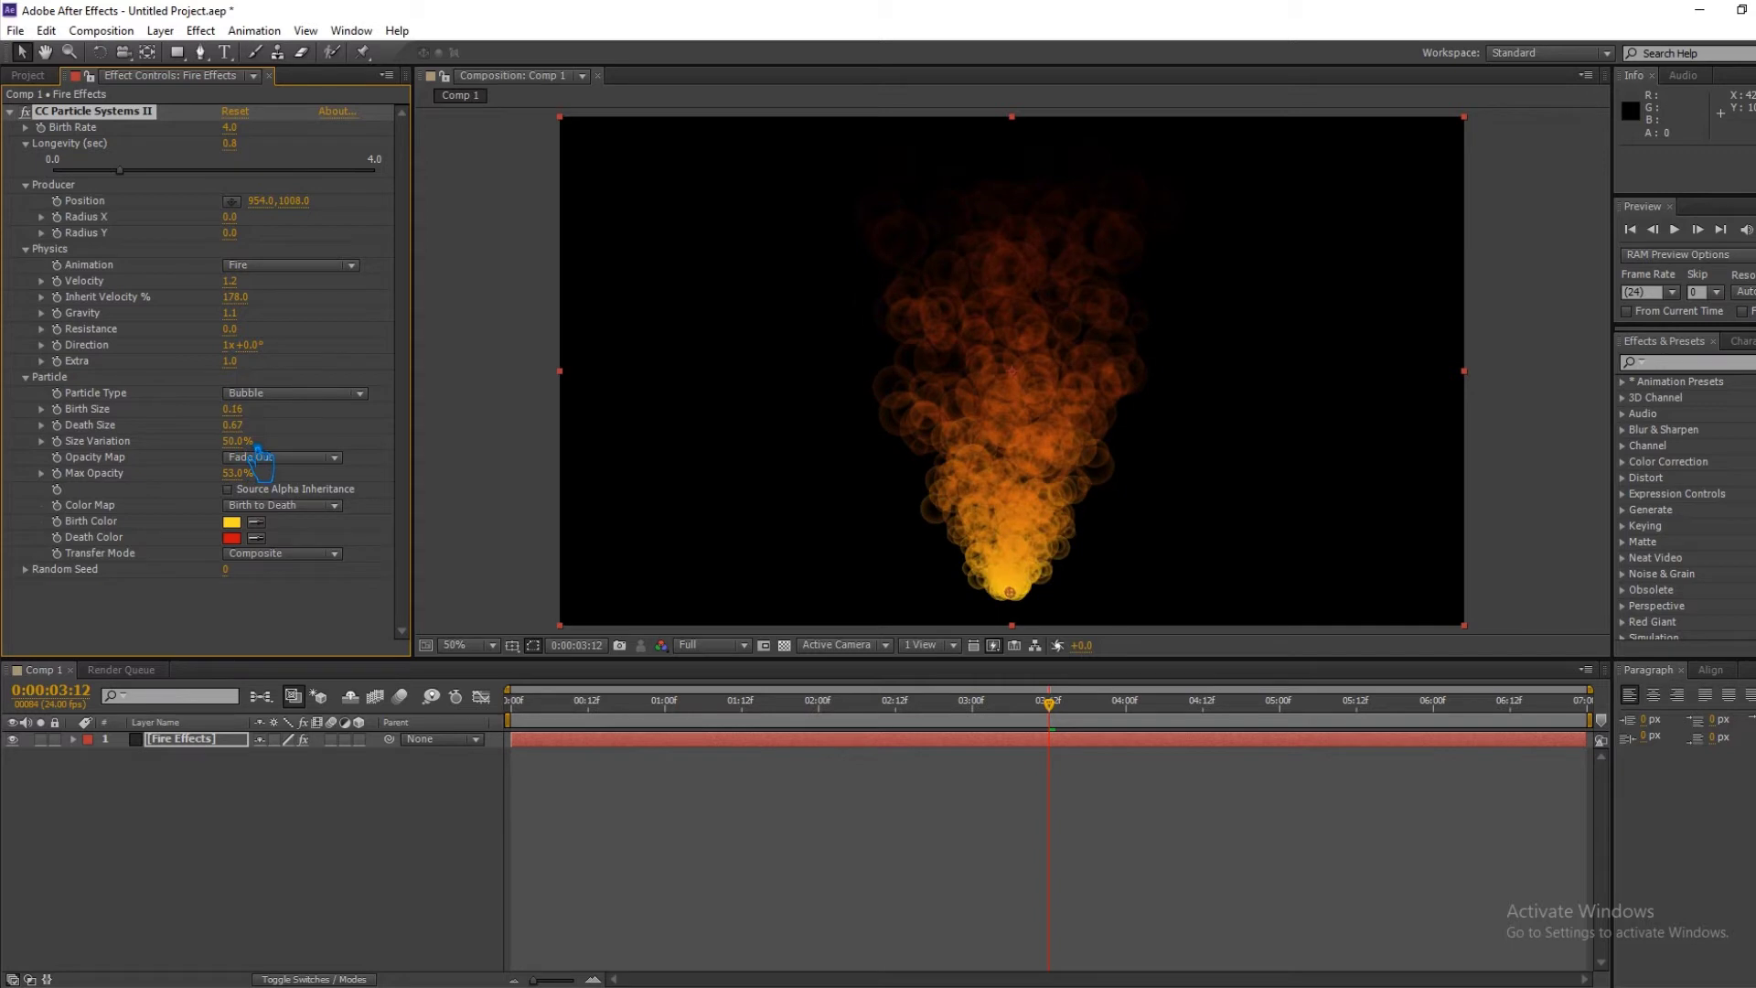
Try Oscillate and Fade In opacity maps, return to Fade Out, and preview the fire.
{"action": "left_click", "coordinate": [288, 457]}
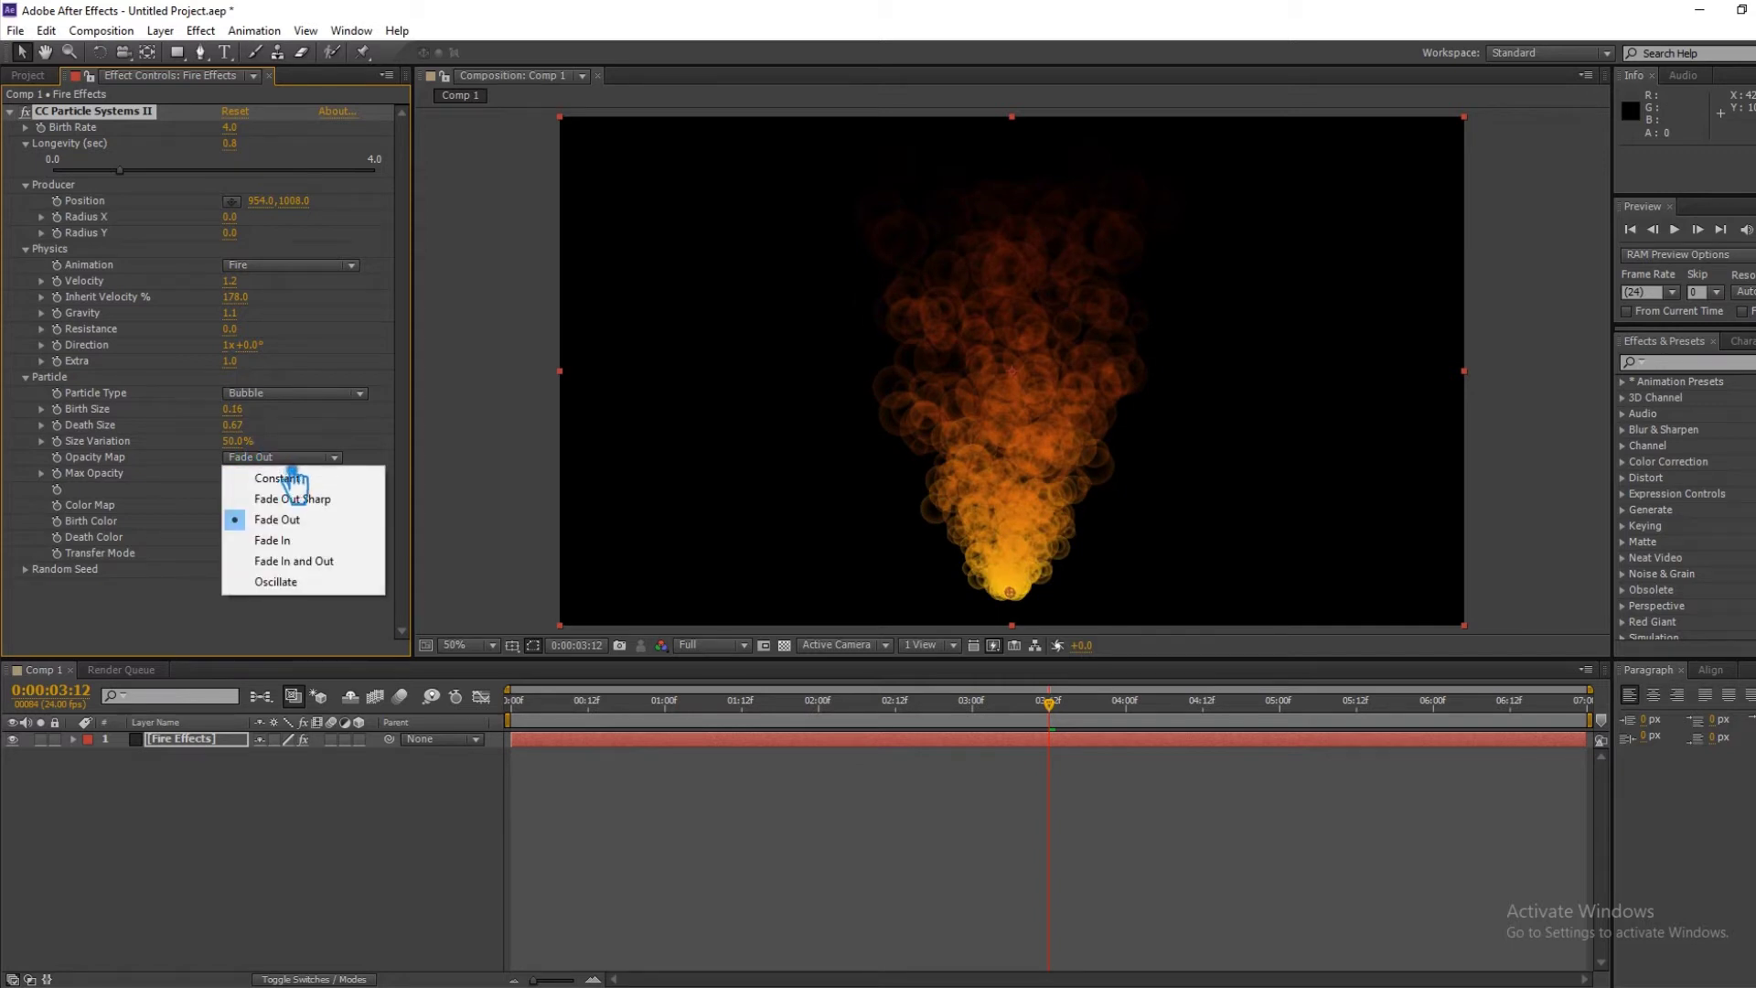
{"action": "left_click", "coordinate": [320, 581]}
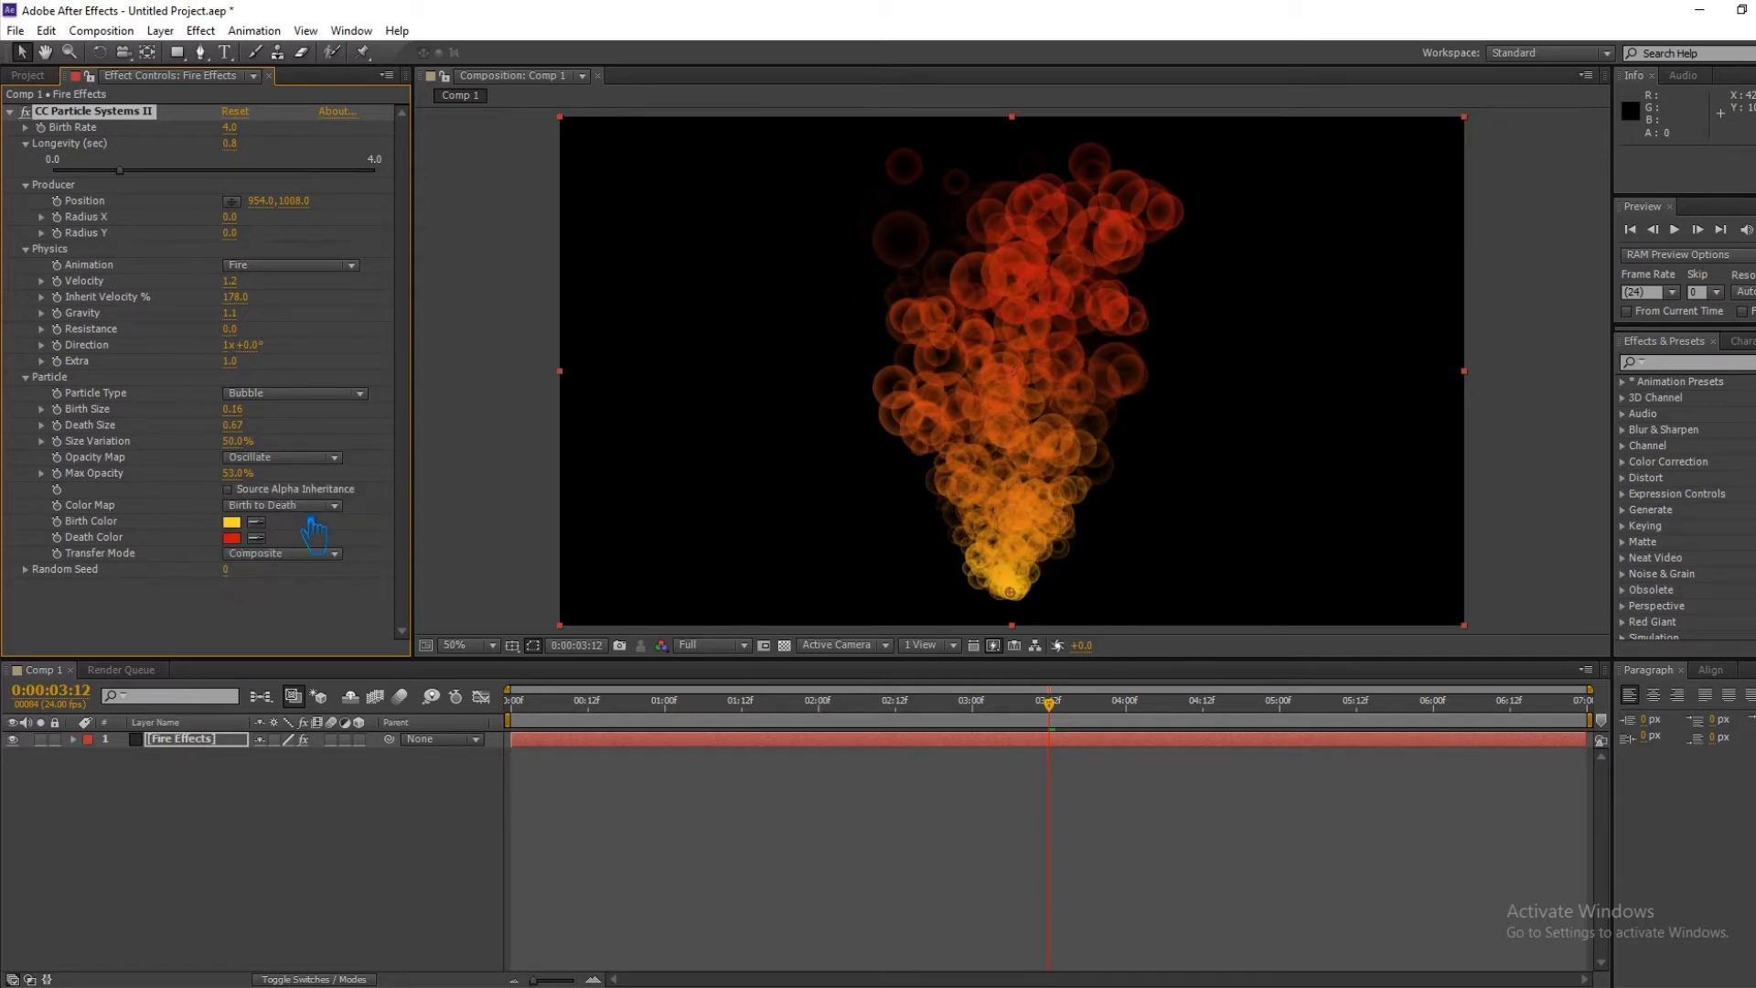
{"action": "left_click", "coordinate": [298, 458]}
{"action": "left_click", "coordinate": [293, 539]}
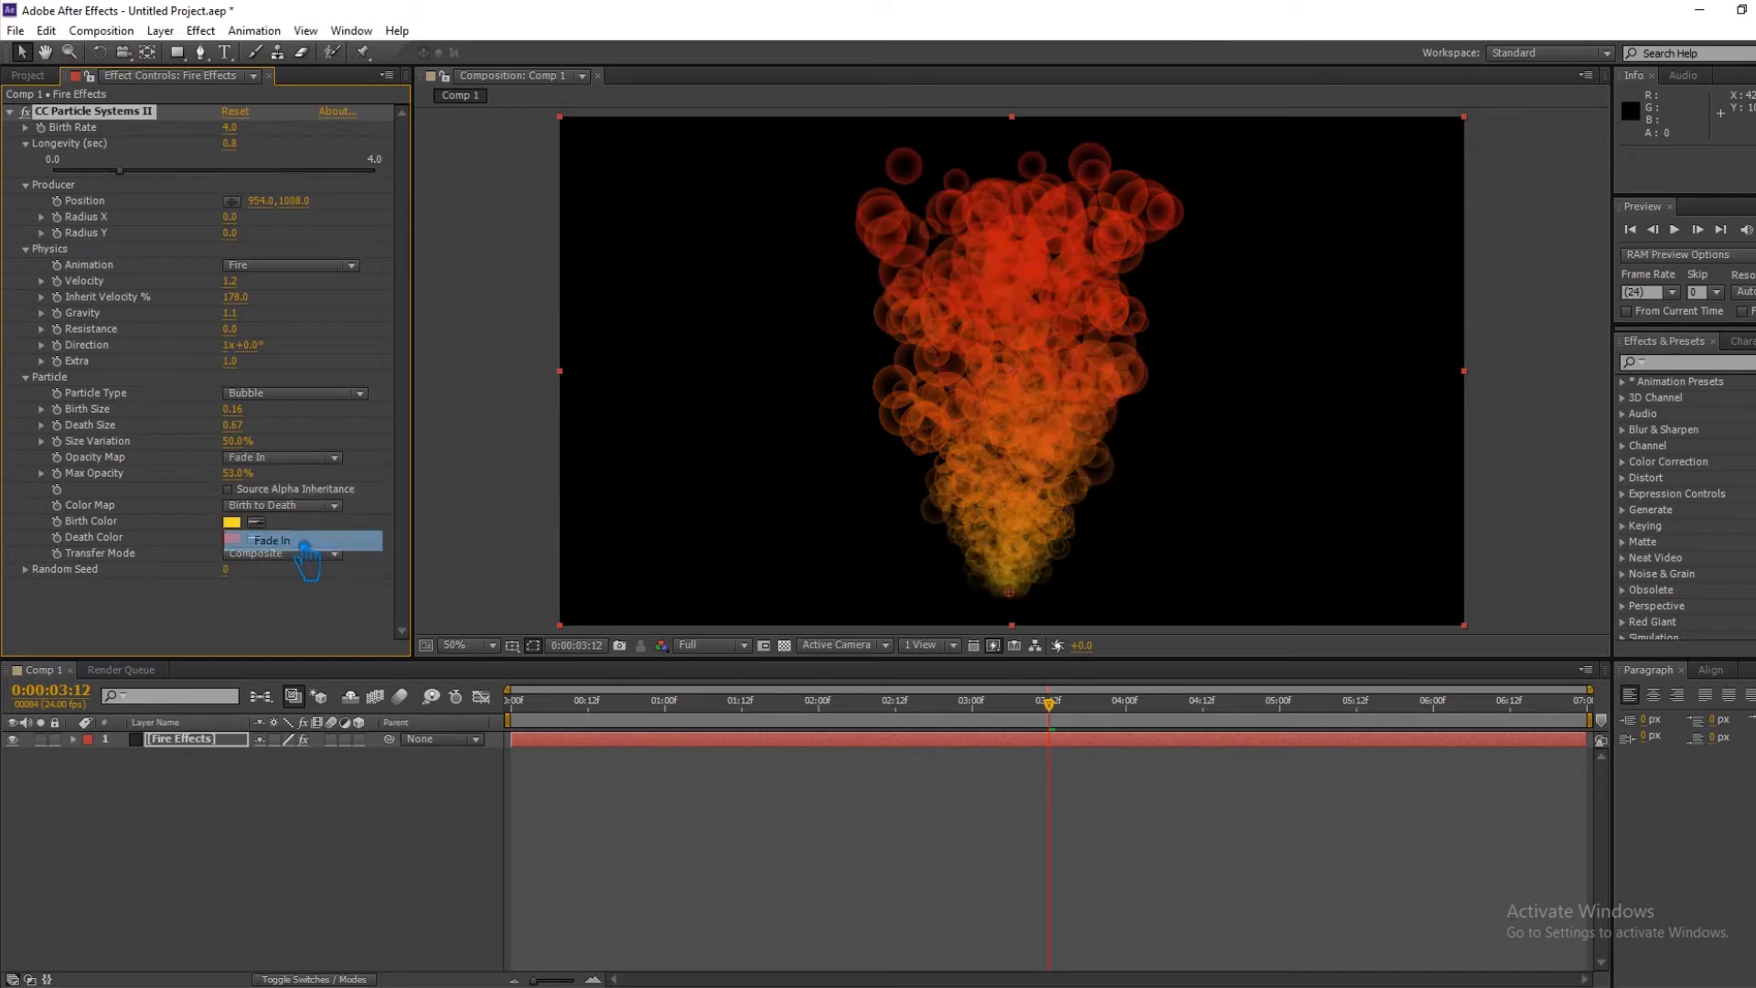
{"action": "left_click", "coordinate": [292, 462]}
{"action": "left_click", "coordinate": [290, 519]}
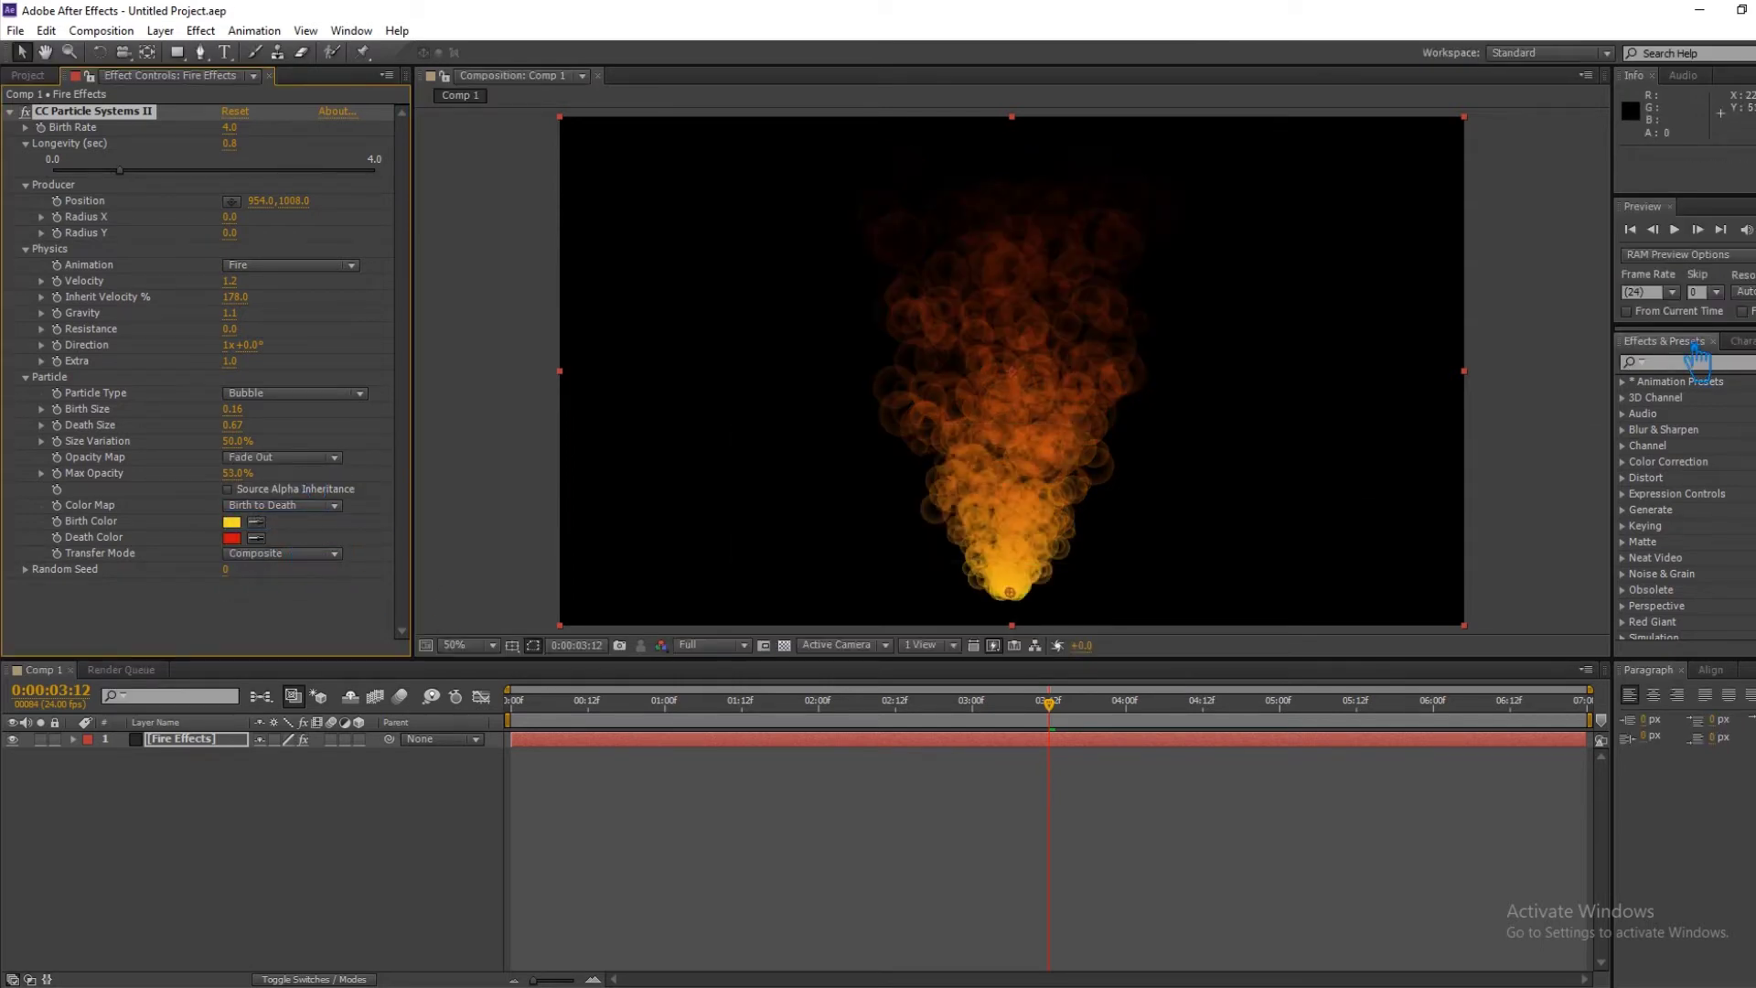
{"action": "left_click", "coordinate": [1673, 230]}
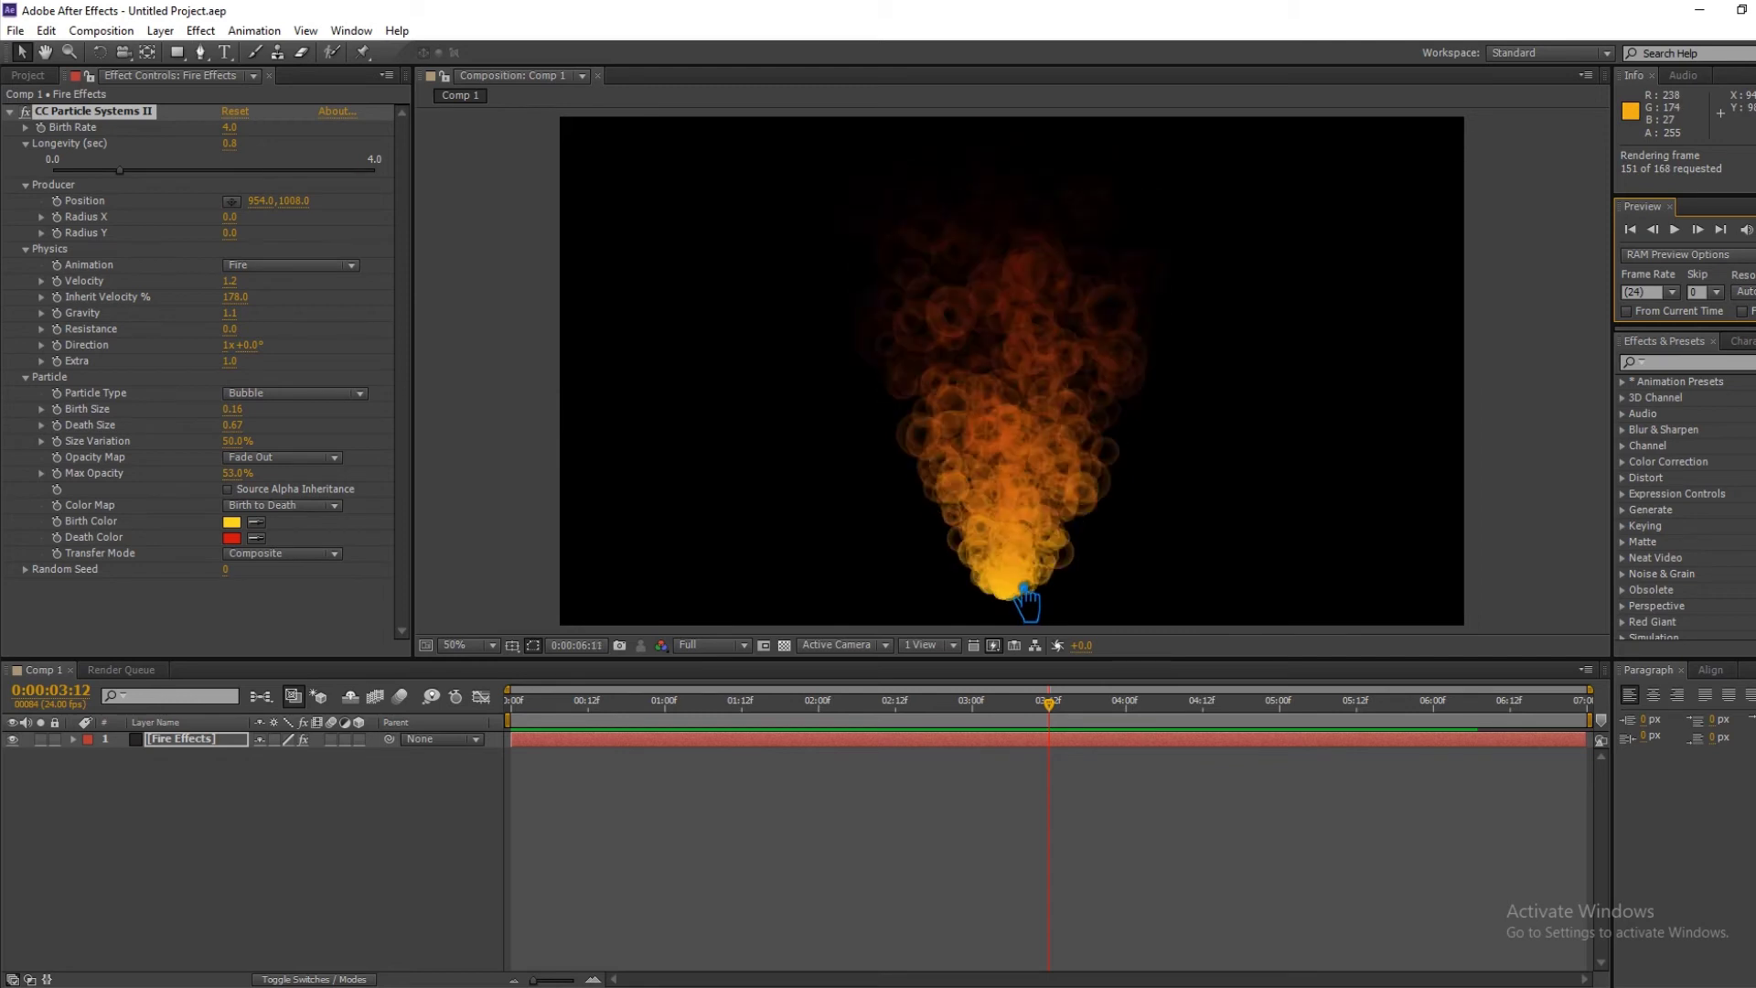
Stop the preview, lower Velocity to 0.6 and Extra to 0.7, and save.
{"action": "left_click", "coordinate": [755, 739]}
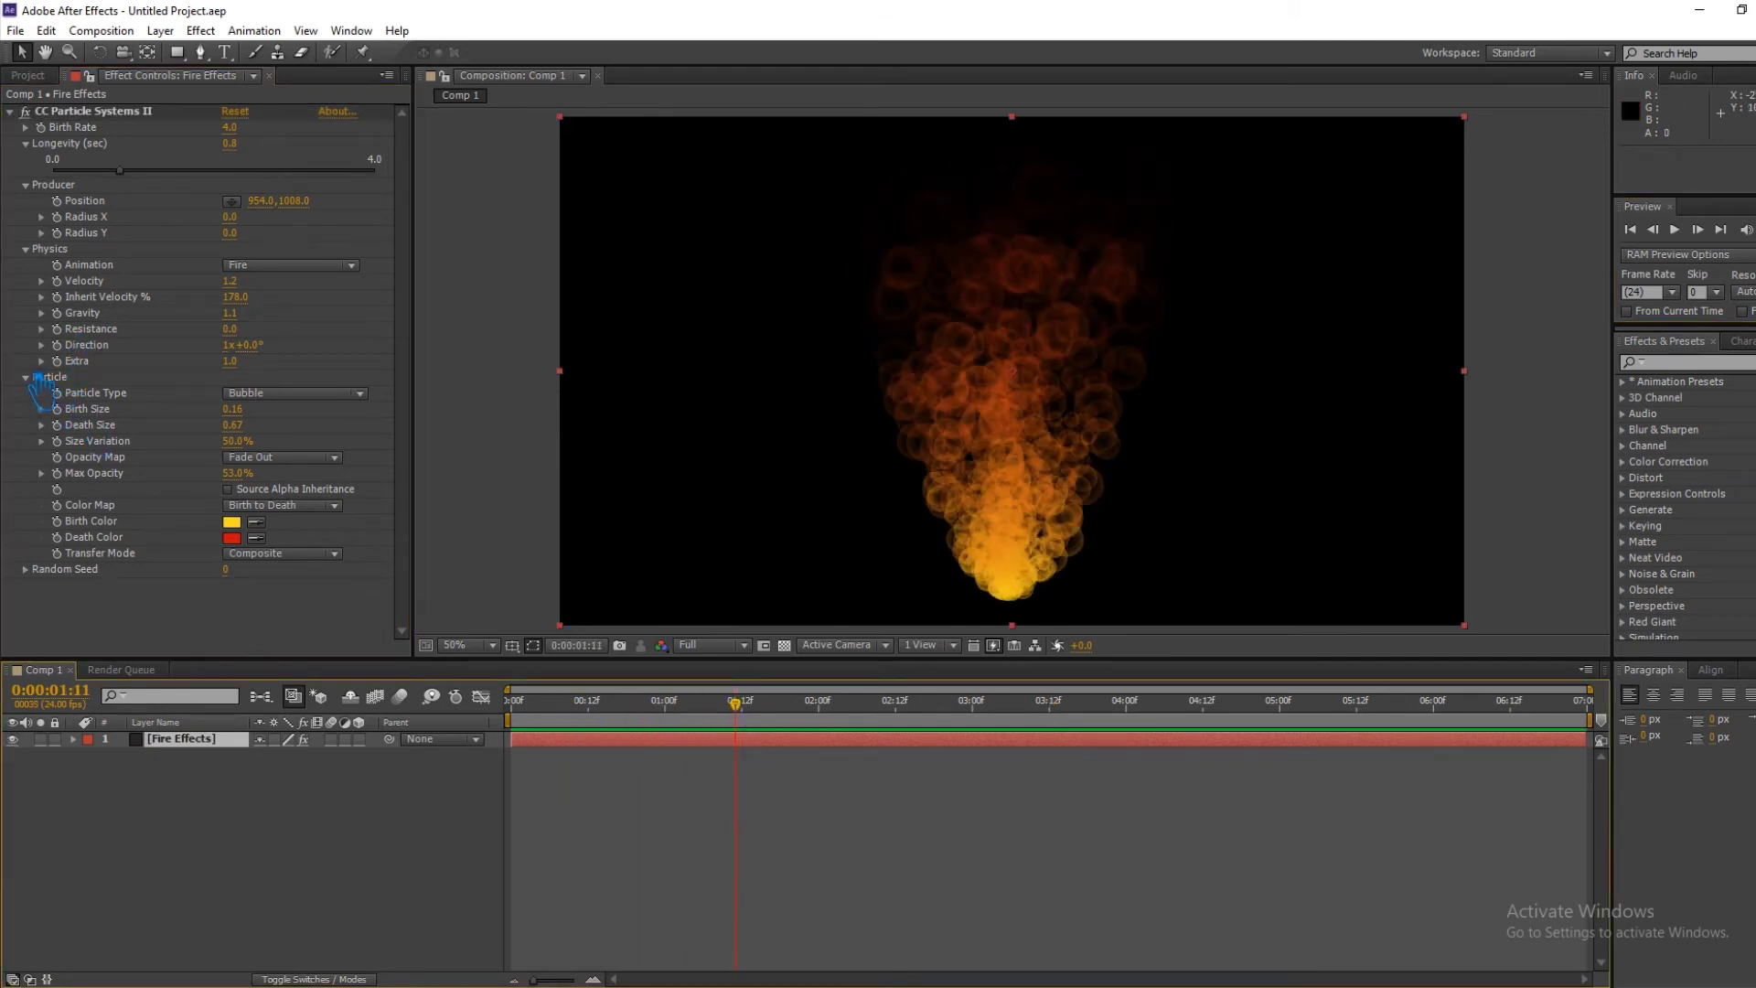
{"action": "left_click_drag", "start_coordinate": [230, 282], "coordinate": [201, 302]}
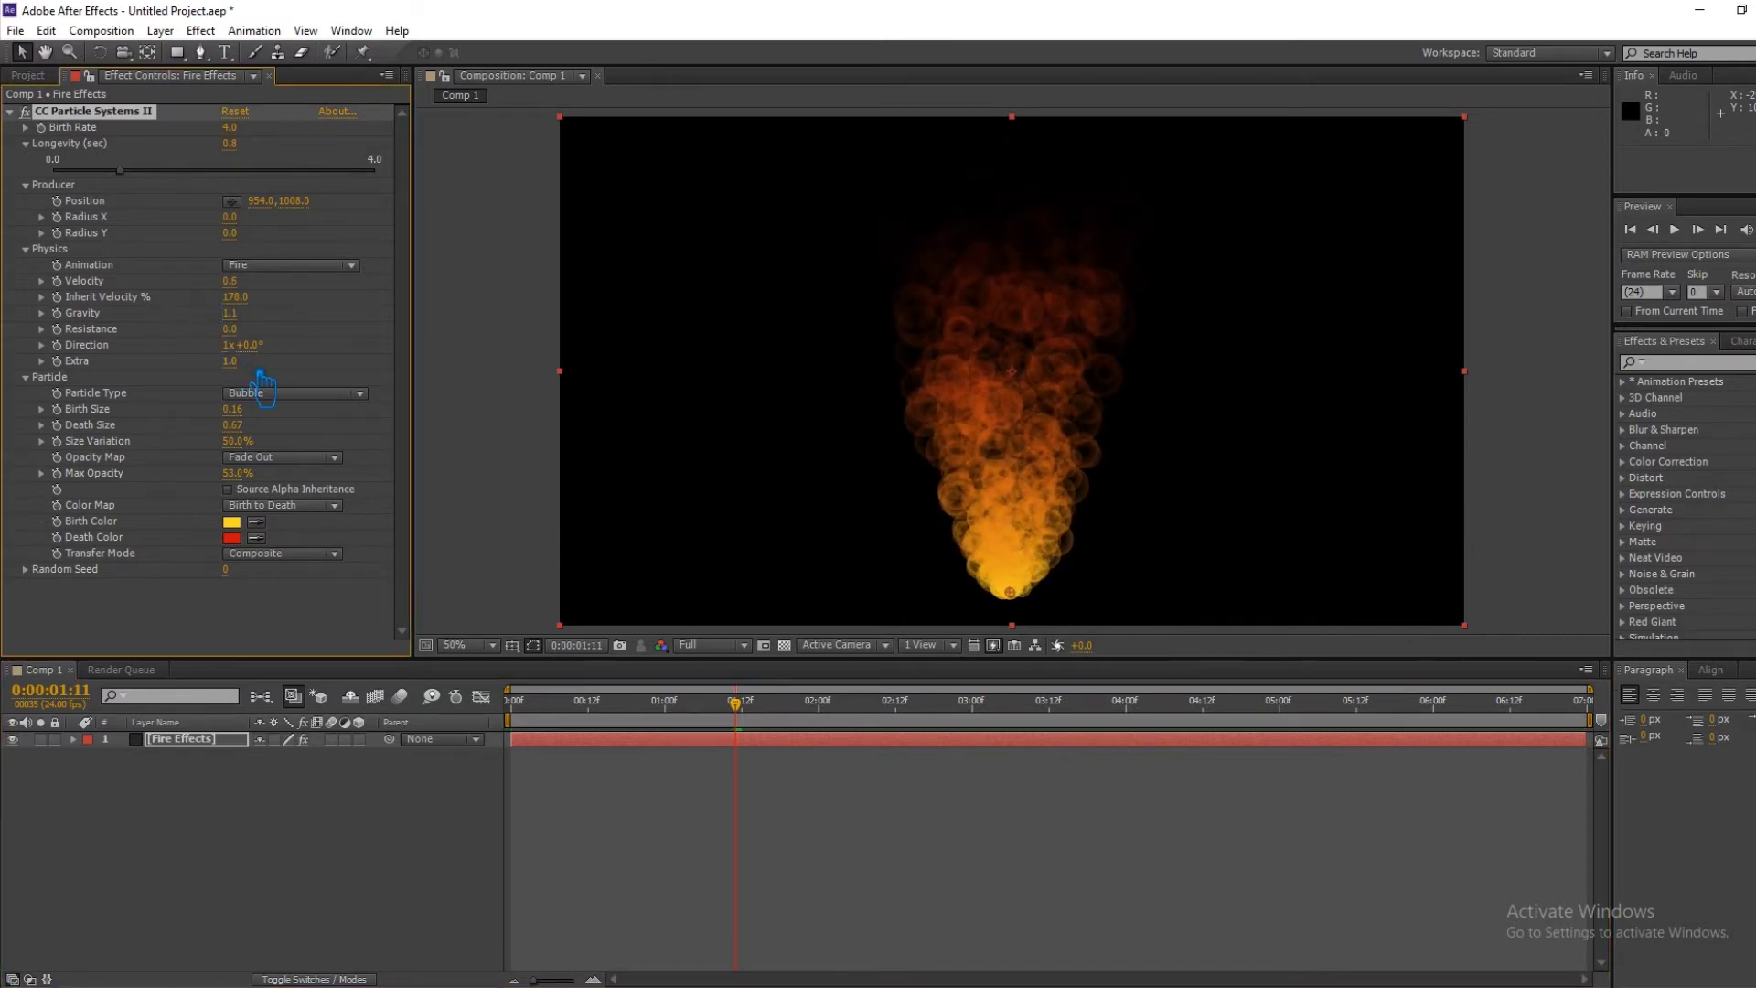
{"action": "mouse_move", "coordinate": [253, 373]}
{"action": "left_mouse_down"}
{"action": "mouse_move", "coordinate": [184, 375]}
{"action": "mouse_move", "coordinate": [232, 383]}
{"action": "left_mouse_up"}
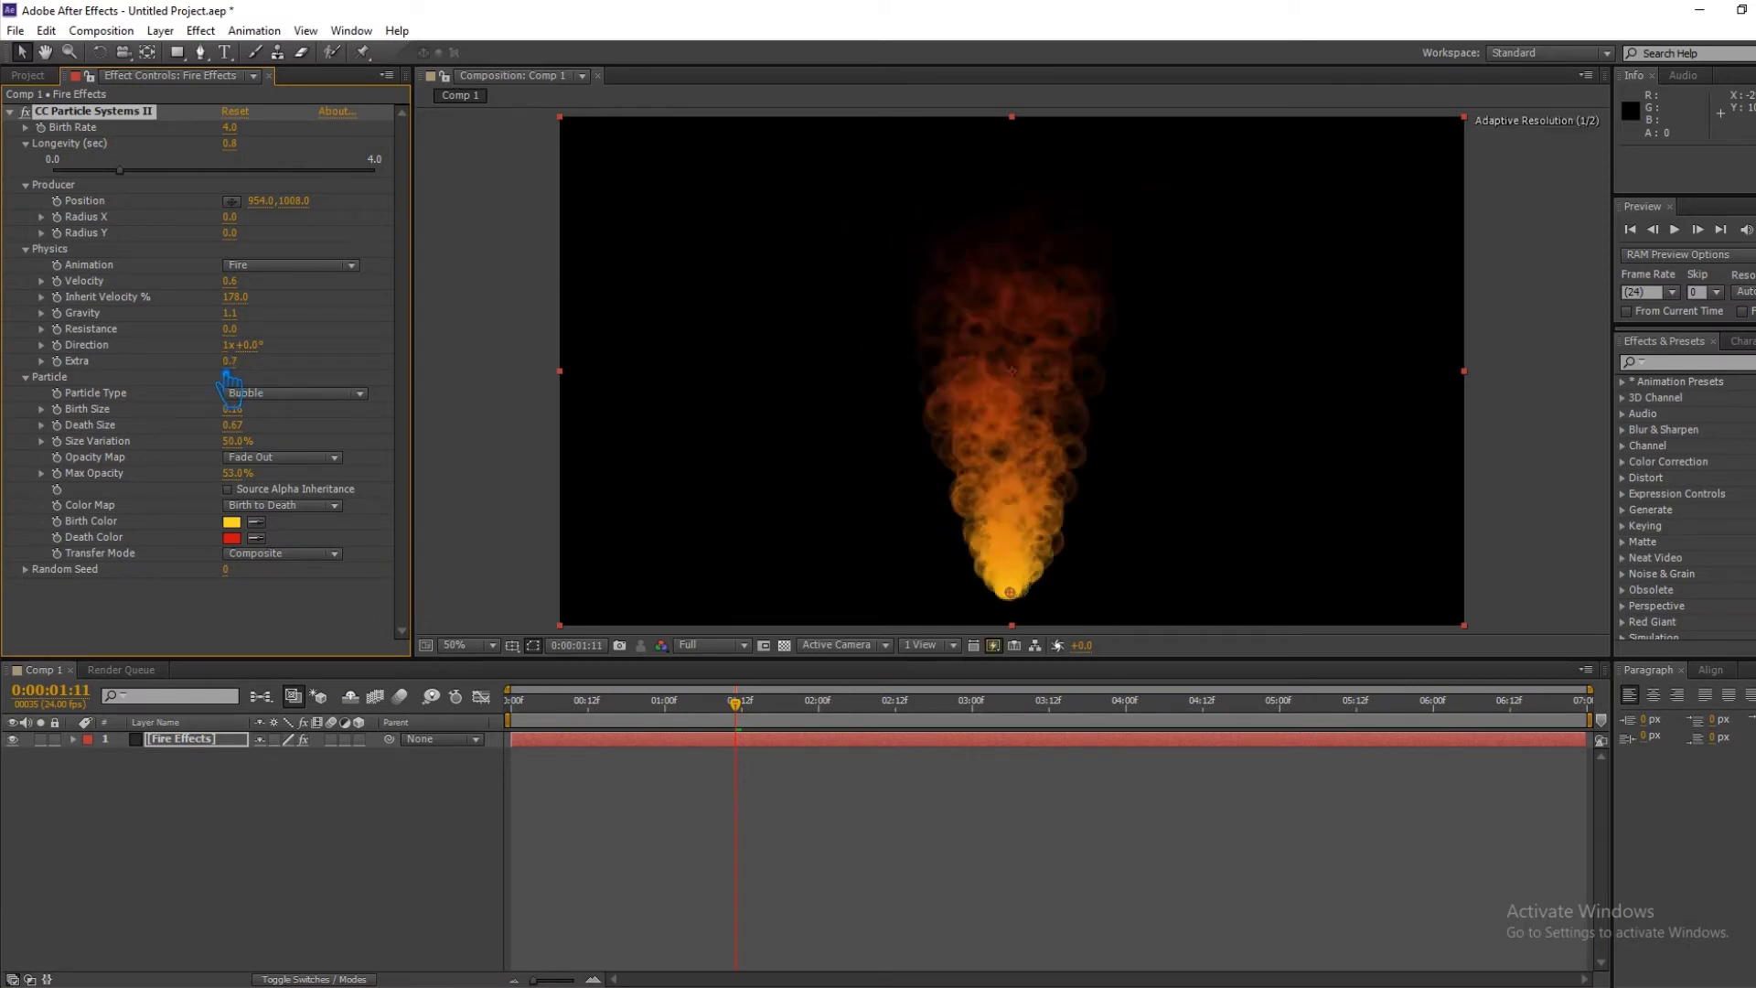
{"action": "key", "text": "ctrl+s"}
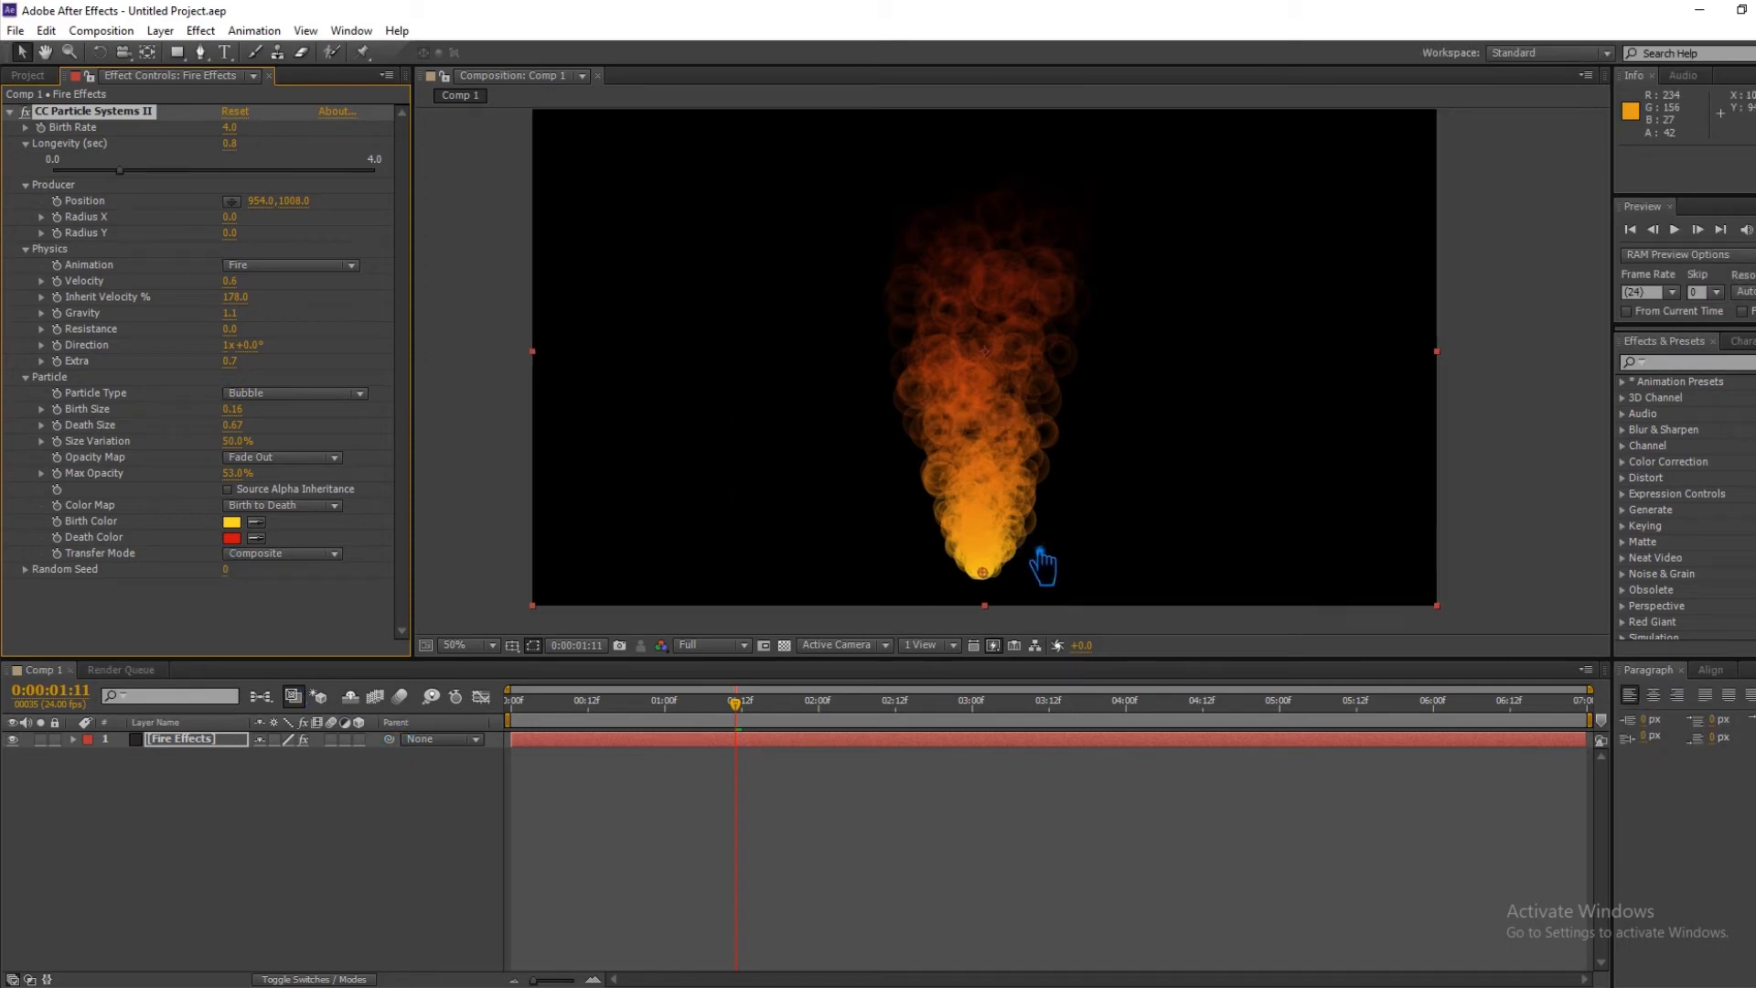
{"action": "scroll", "coordinate": [1045, 568], "scroll_direction": "up", "scroll_amount": 2}
{"action": "left_click_drag", "start_coordinate": [1043, 567], "coordinate": [1035, 345]}
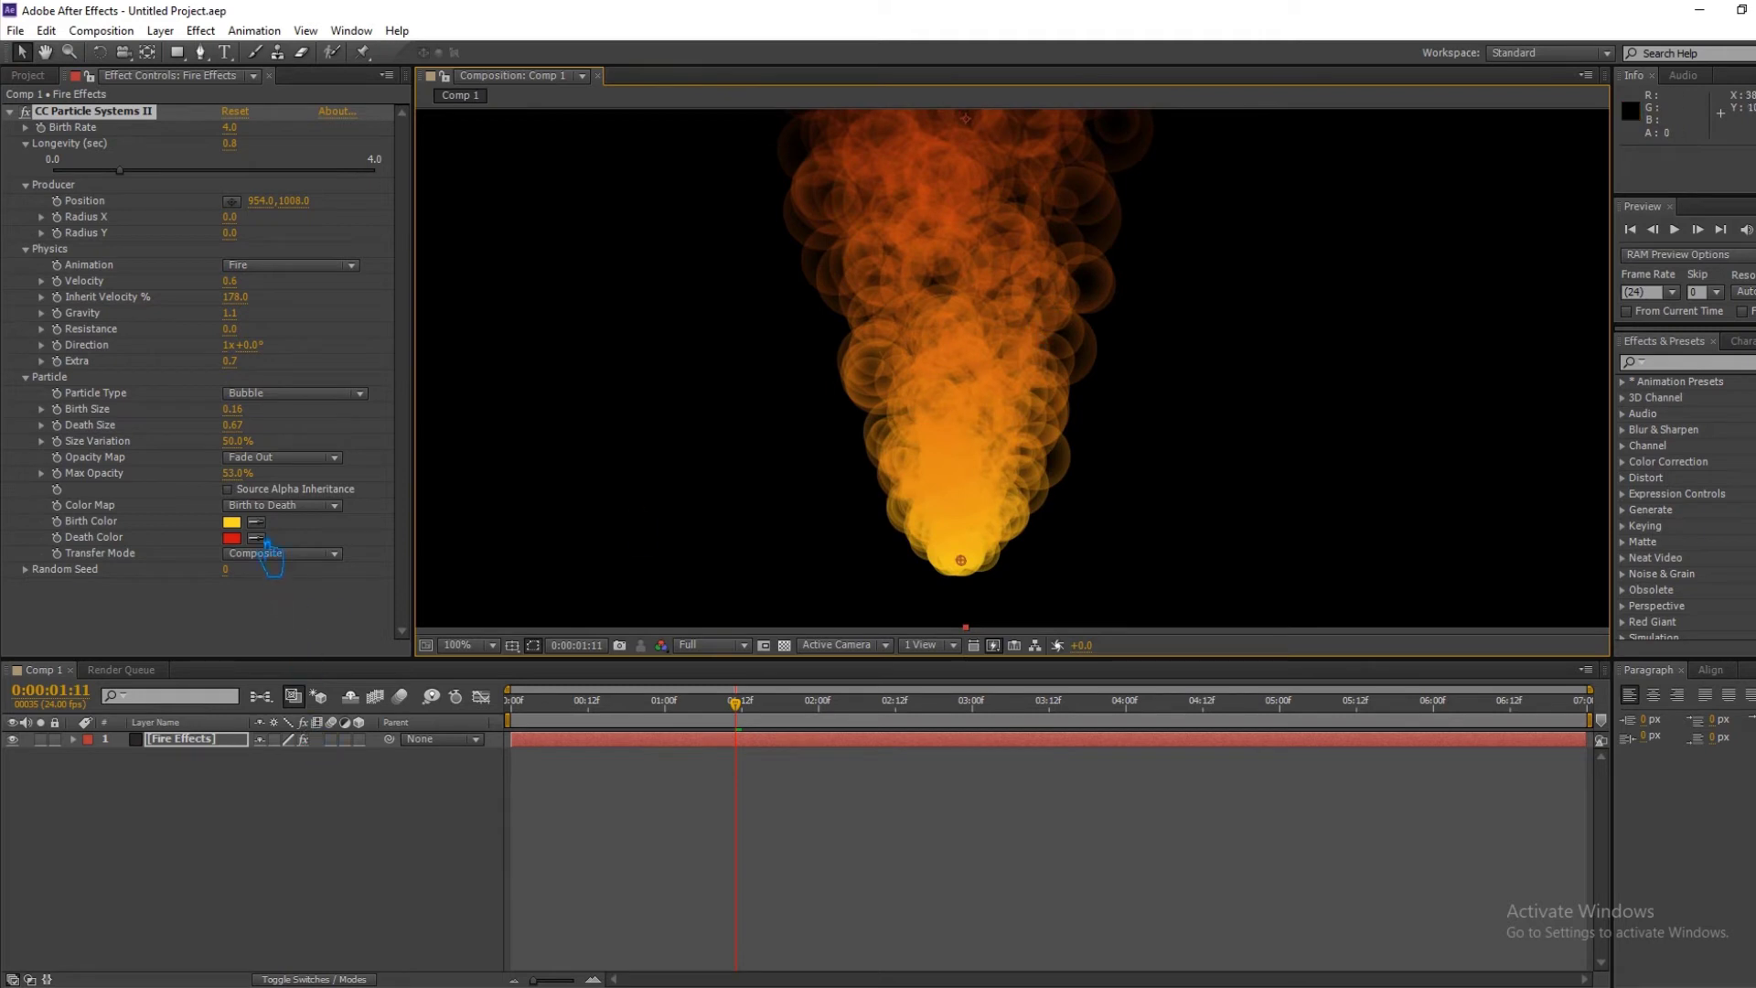
{"action": "left_click", "coordinate": [407, 698]}
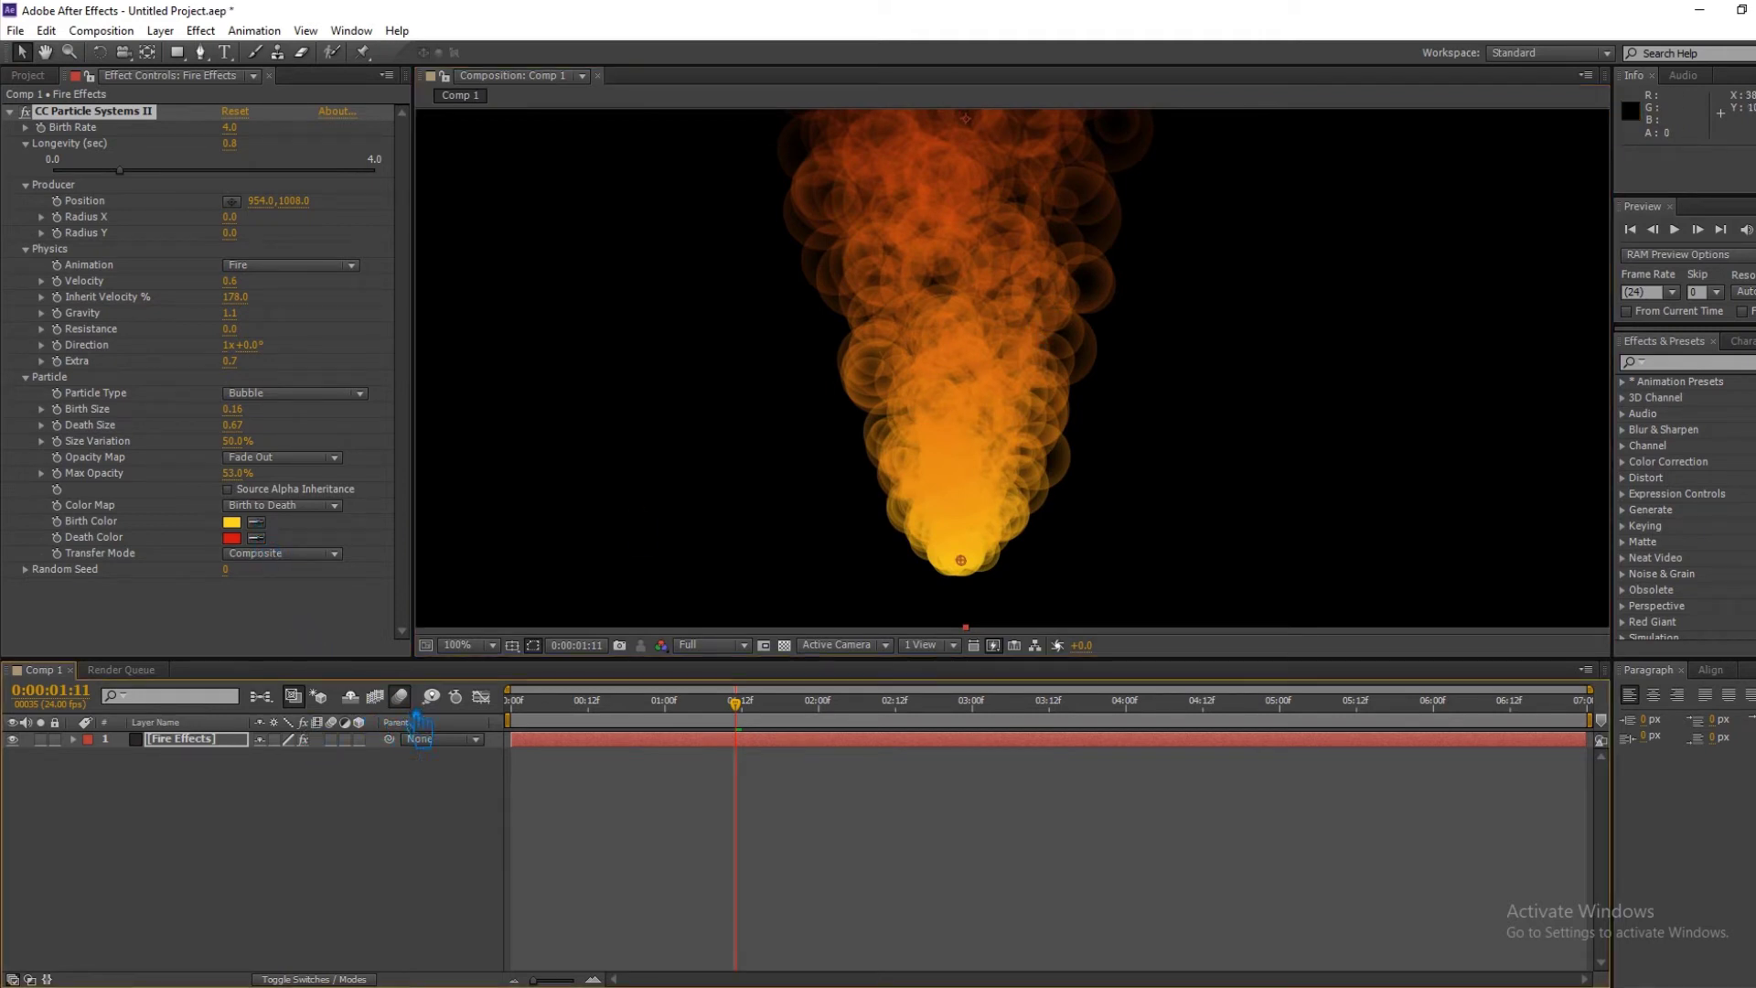
Enable motion blur on Fire Effects, add CC Radial Fast Blur, duplicate the layer, and save.
{"action": "left_click", "coordinate": [332, 740]}
{"action": "left_click", "coordinate": [1708, 375]}
{"action": "type", "text": "fas"}
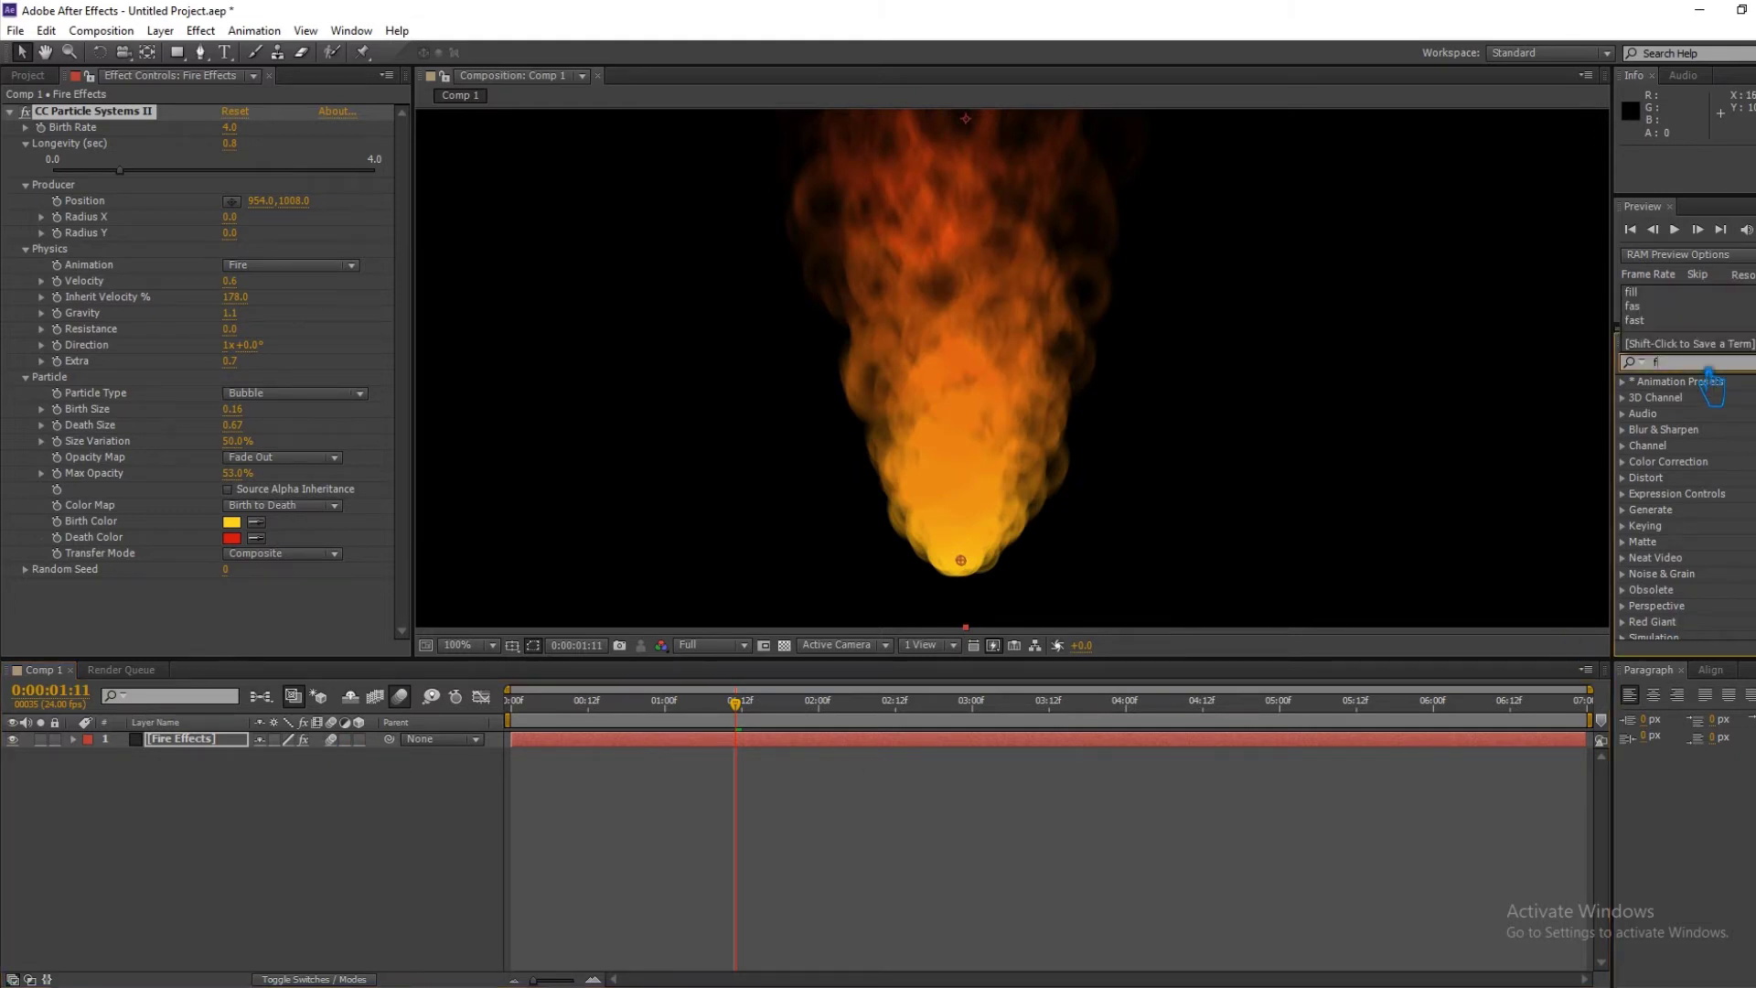
{"action": "left_click_drag", "start_coordinate": [1733, 512], "coordinate": [1734, 523]}
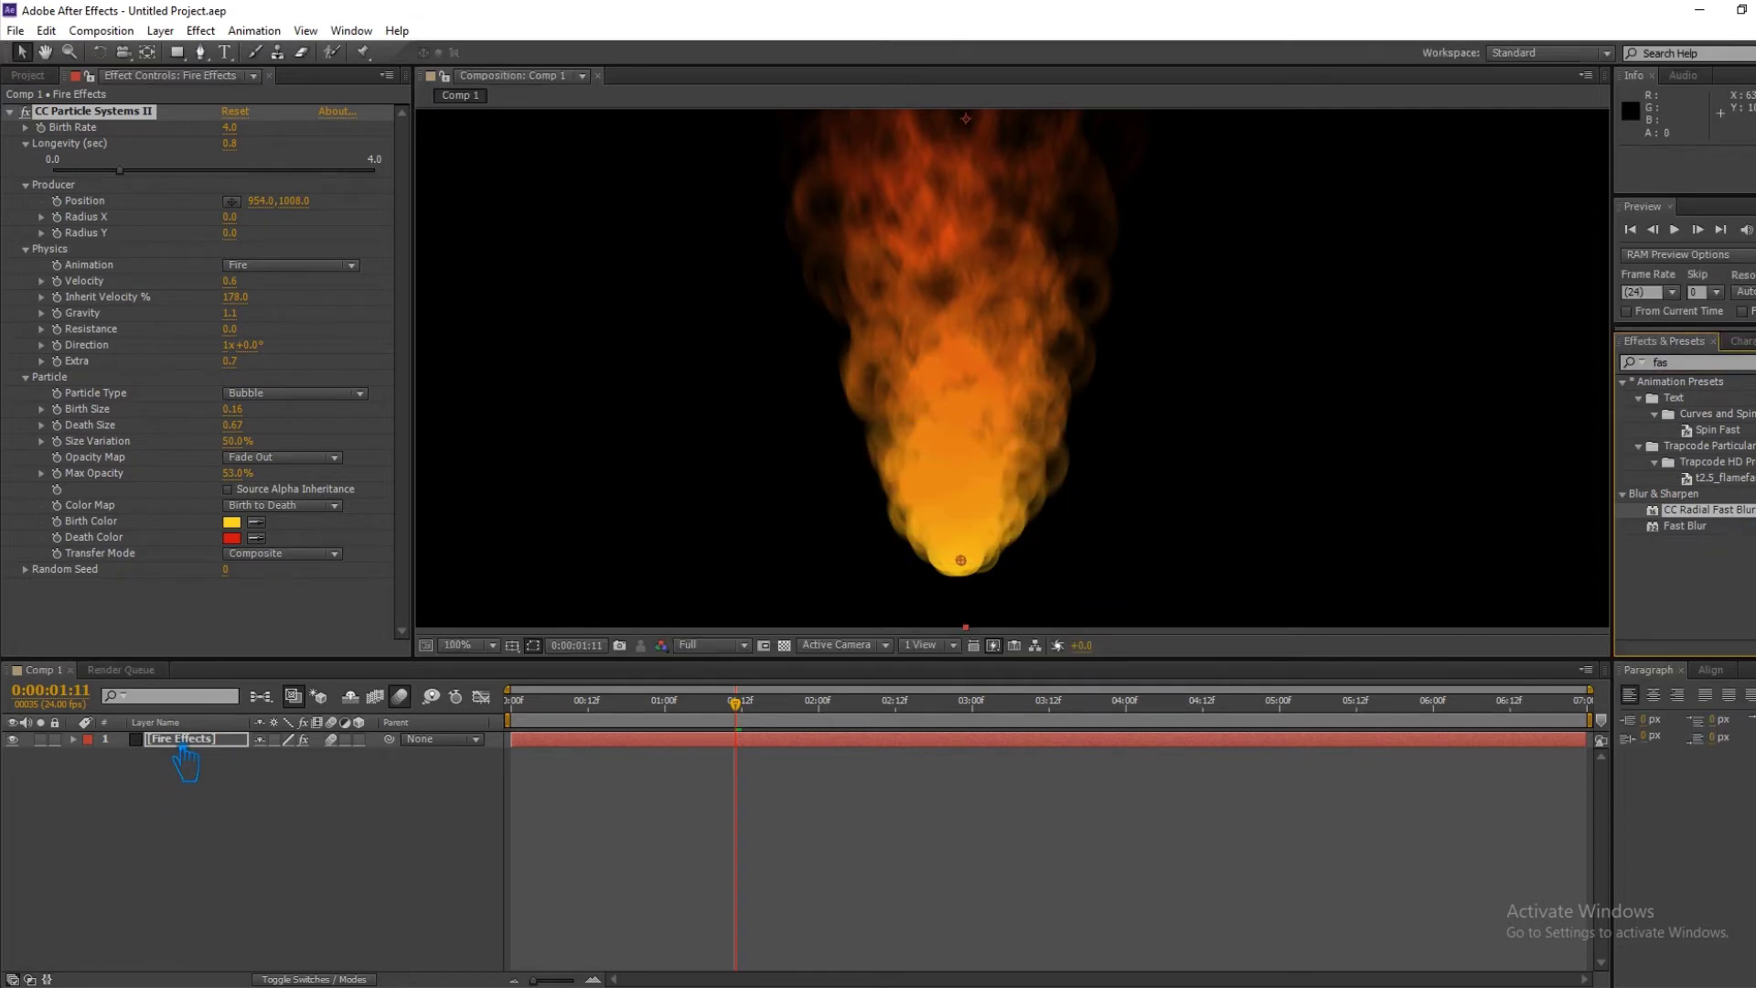
{"action": "left_click_drag", "start_coordinate": [1734, 535], "coordinate": [186, 759]}
{"action": "key", "text": "ctrl+d"}
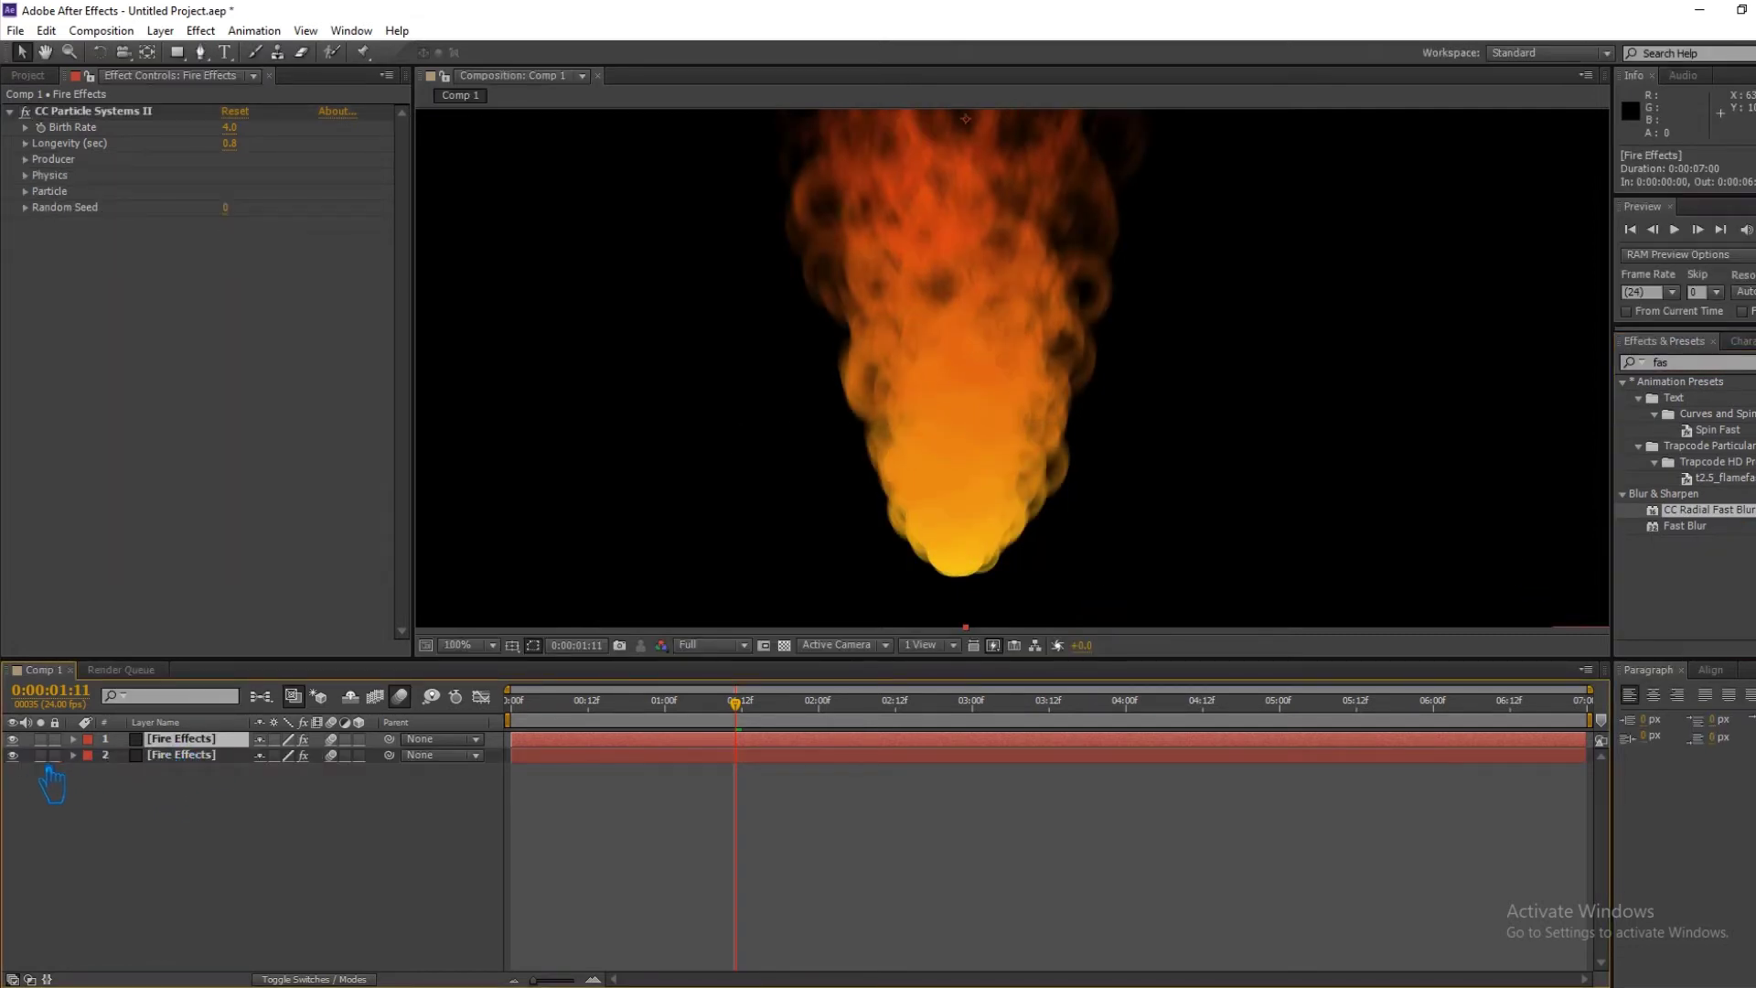
{"action": "key", "text": "ctrl+s"}
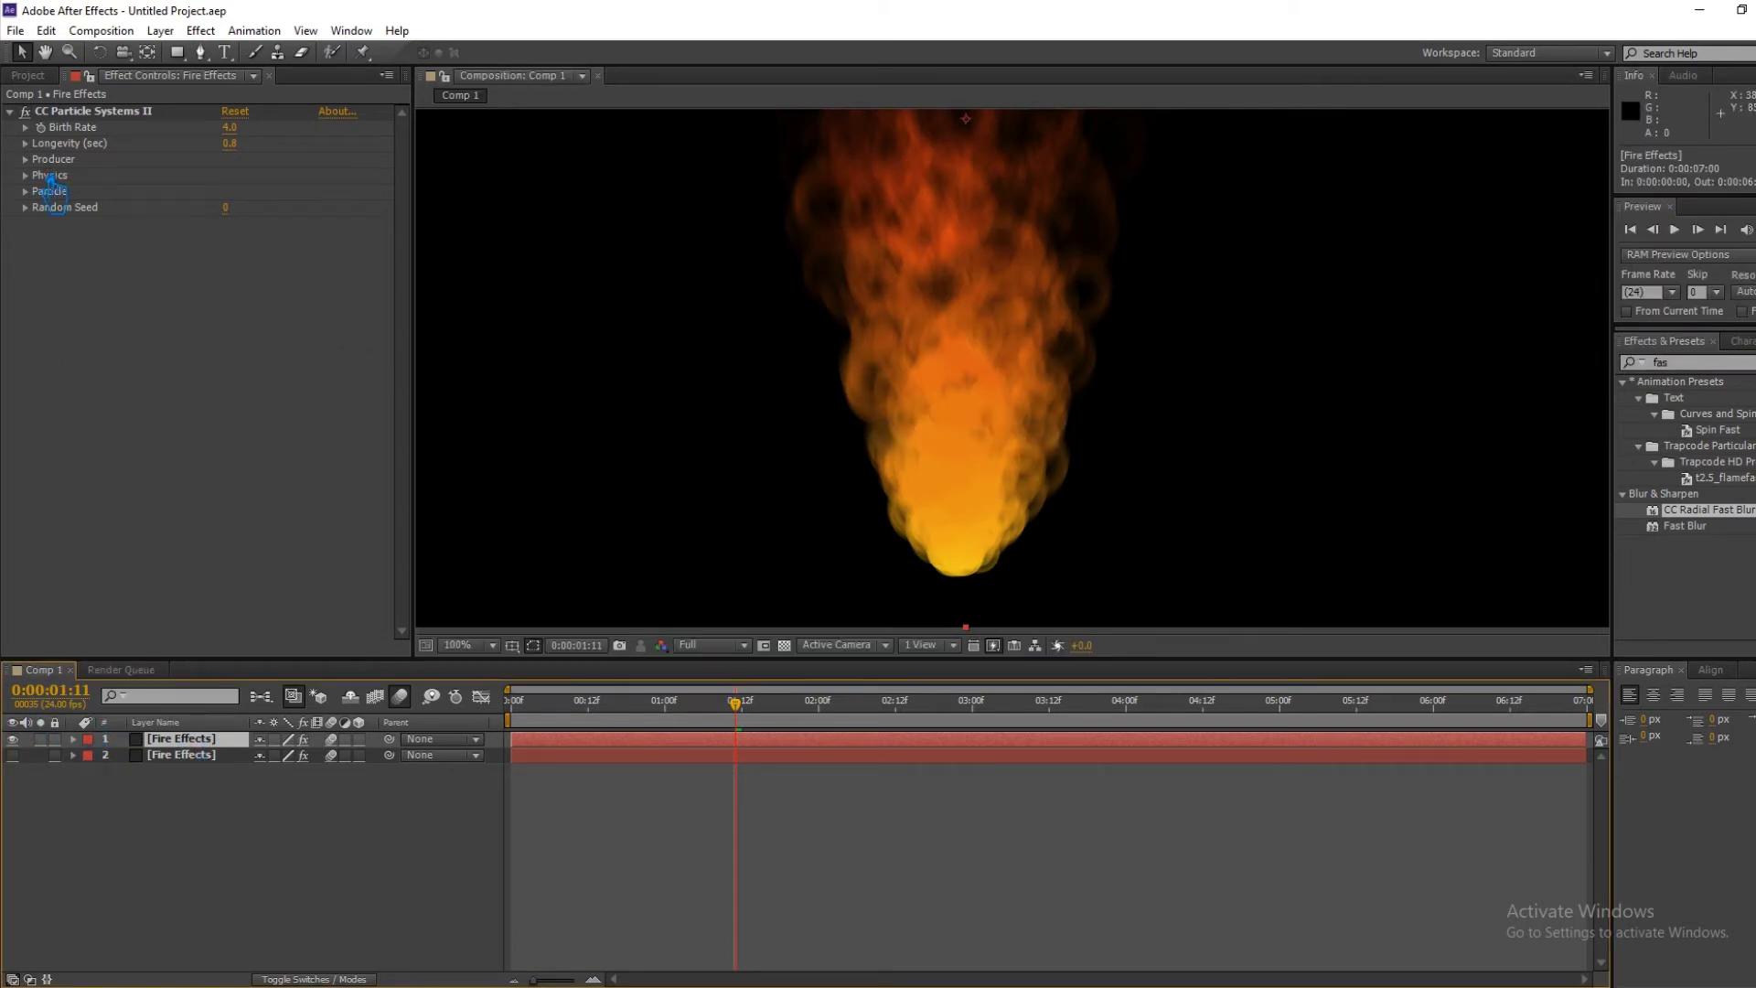
Change the top layer's particle Birth Color to yellow-orange FAB520 and save.
{"action": "left_click", "coordinate": [46, 174]}
{"action": "left_click", "coordinate": [47, 176]}
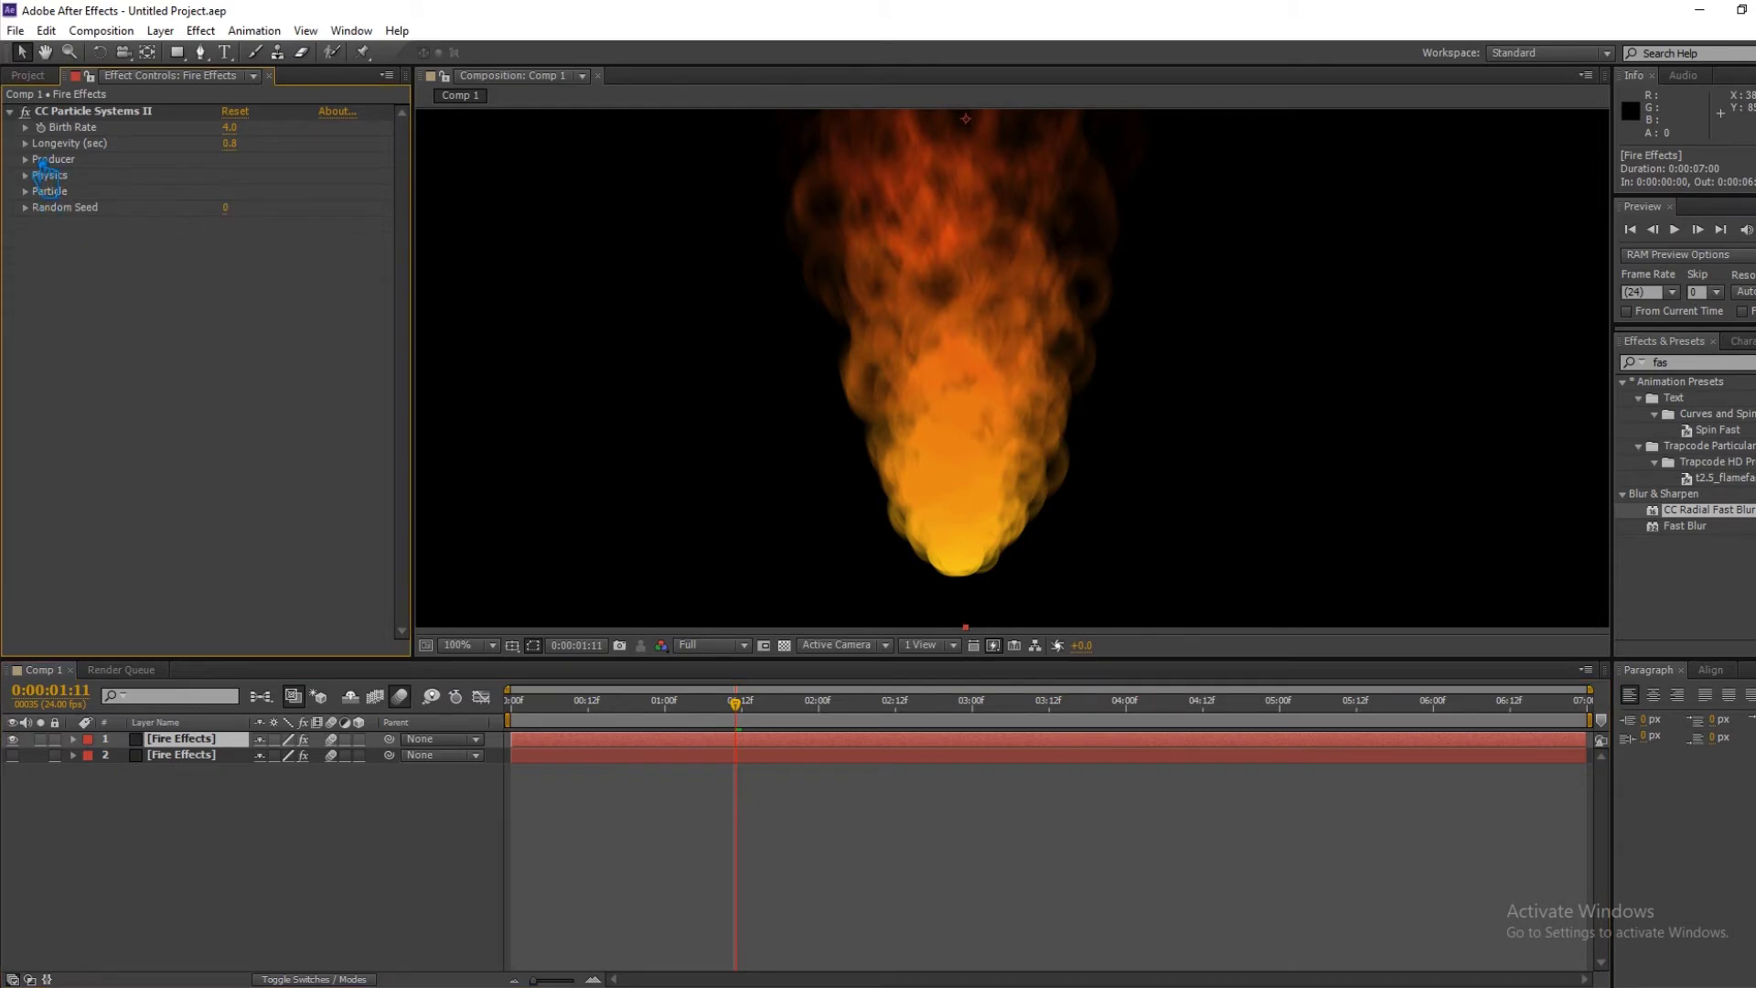
{"action": "left_click", "coordinate": [45, 176]}
{"action": "left_click", "coordinate": [41, 191]}
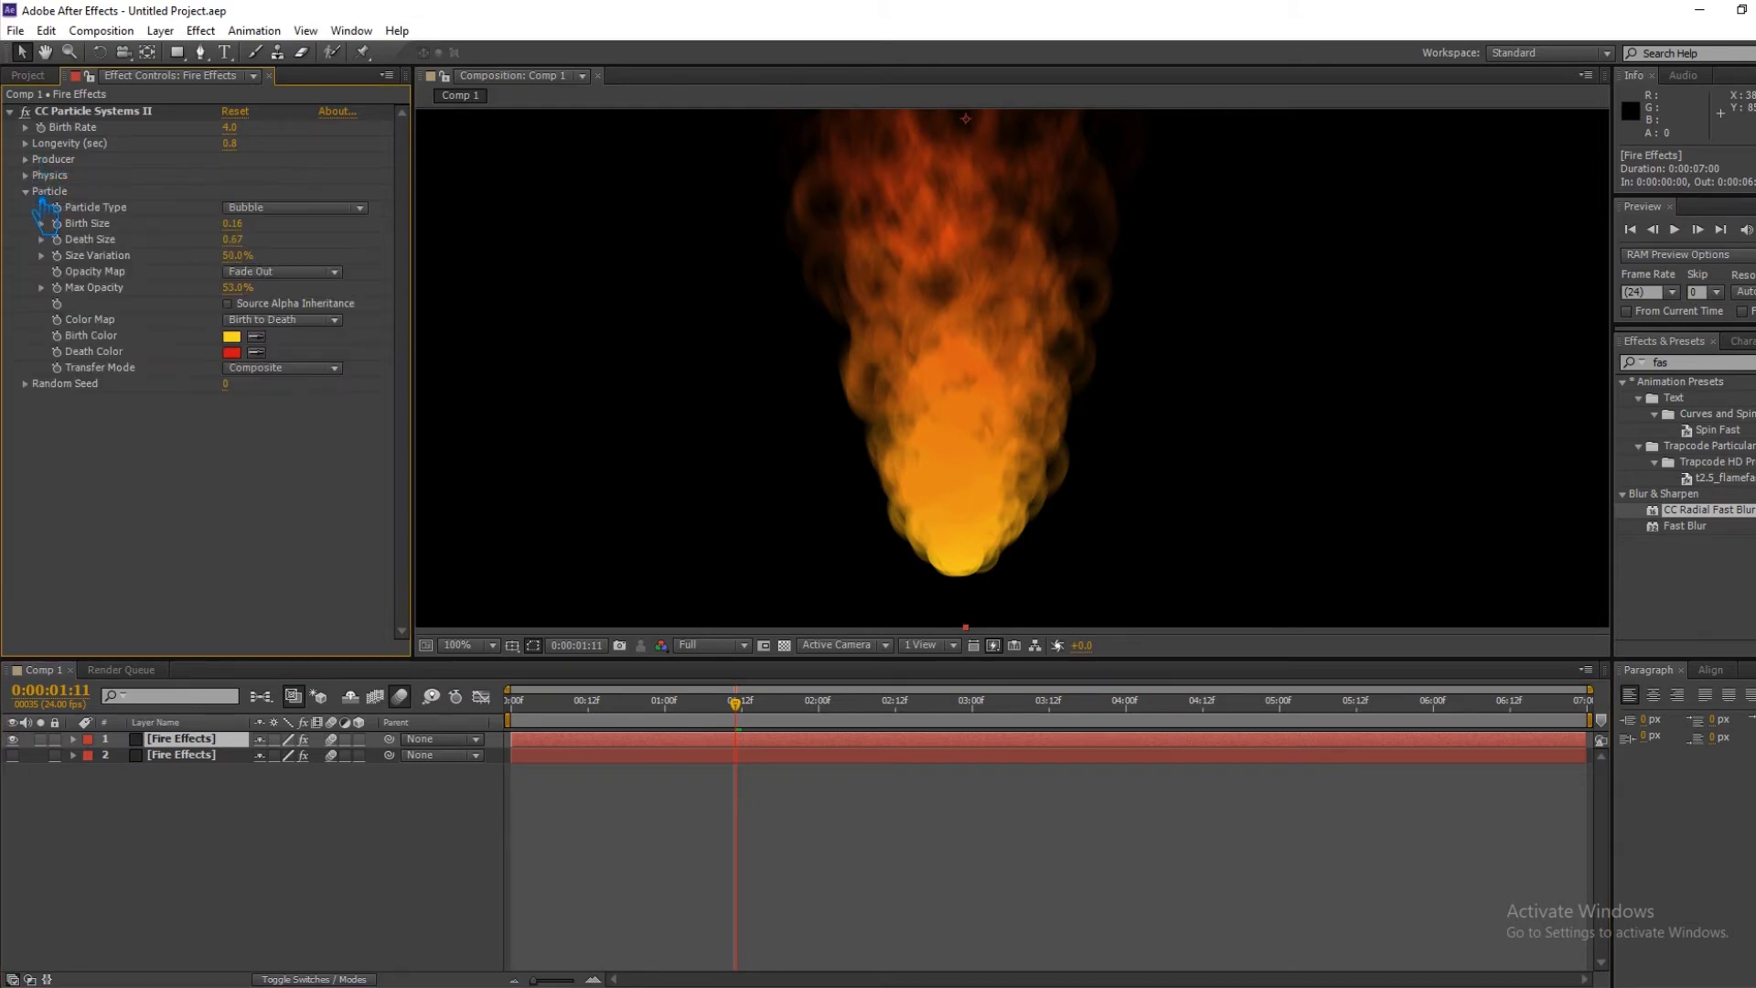
{"action": "left_click", "coordinate": [232, 335]}
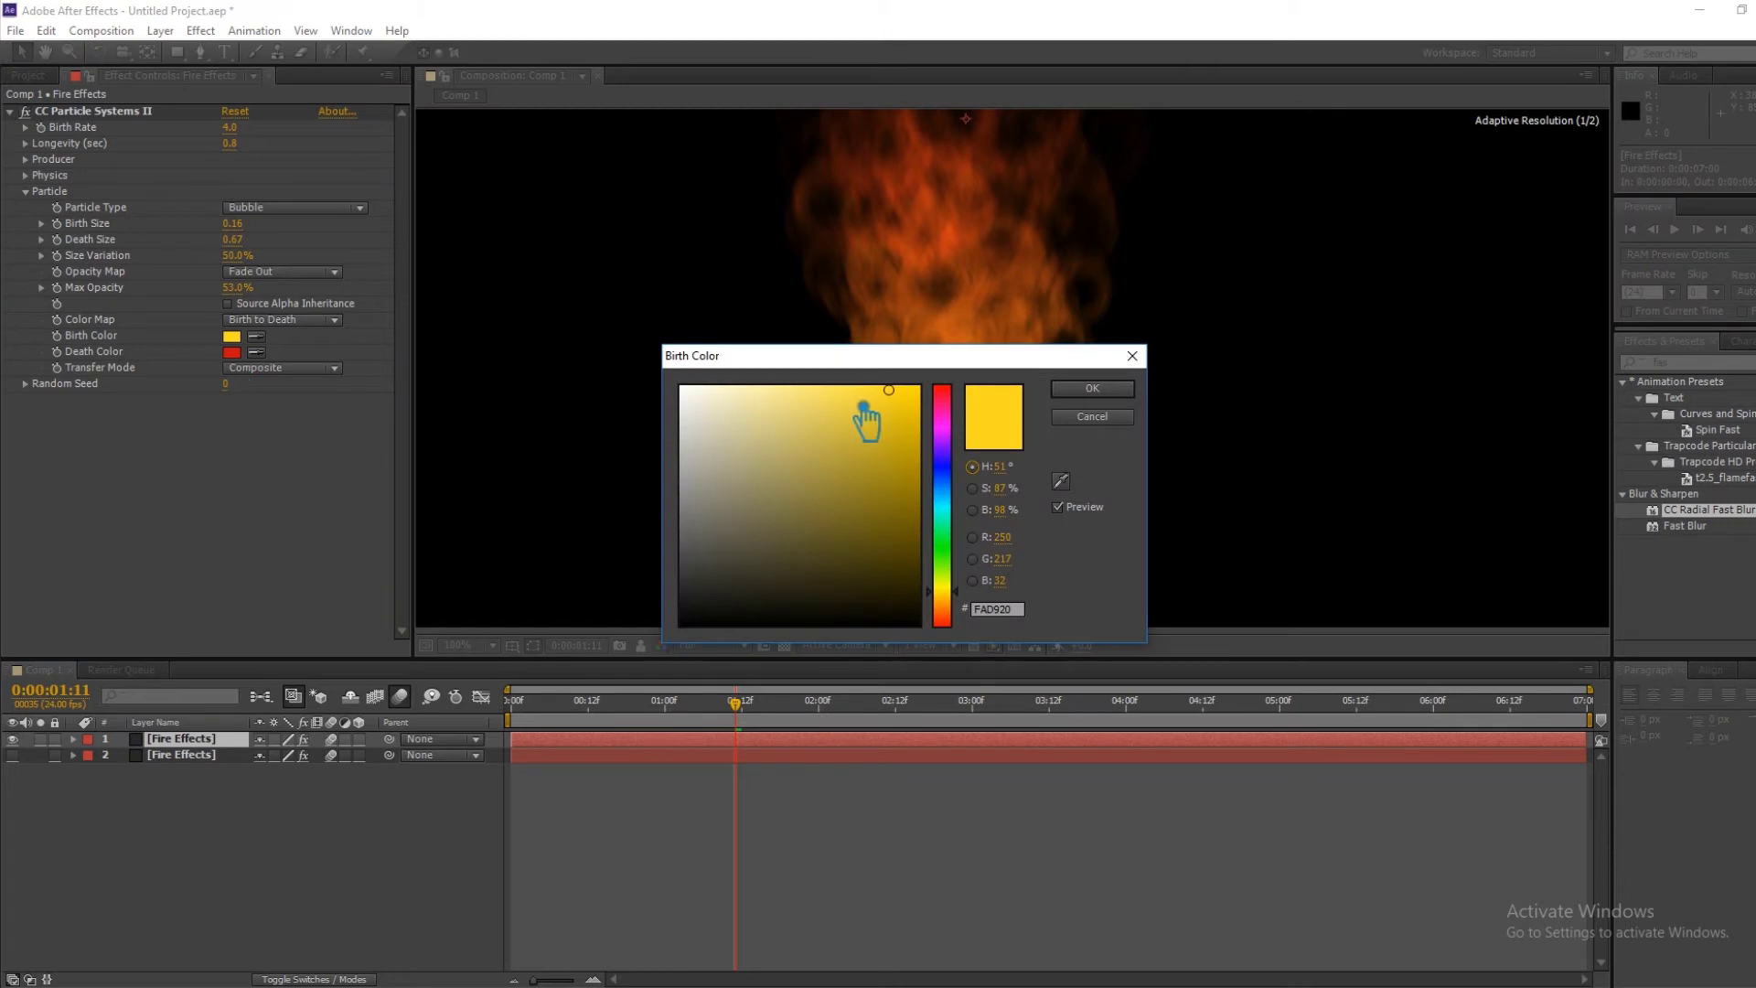
{"action": "left_click_drag", "start_coordinate": [960, 601], "coordinate": [962, 615]}
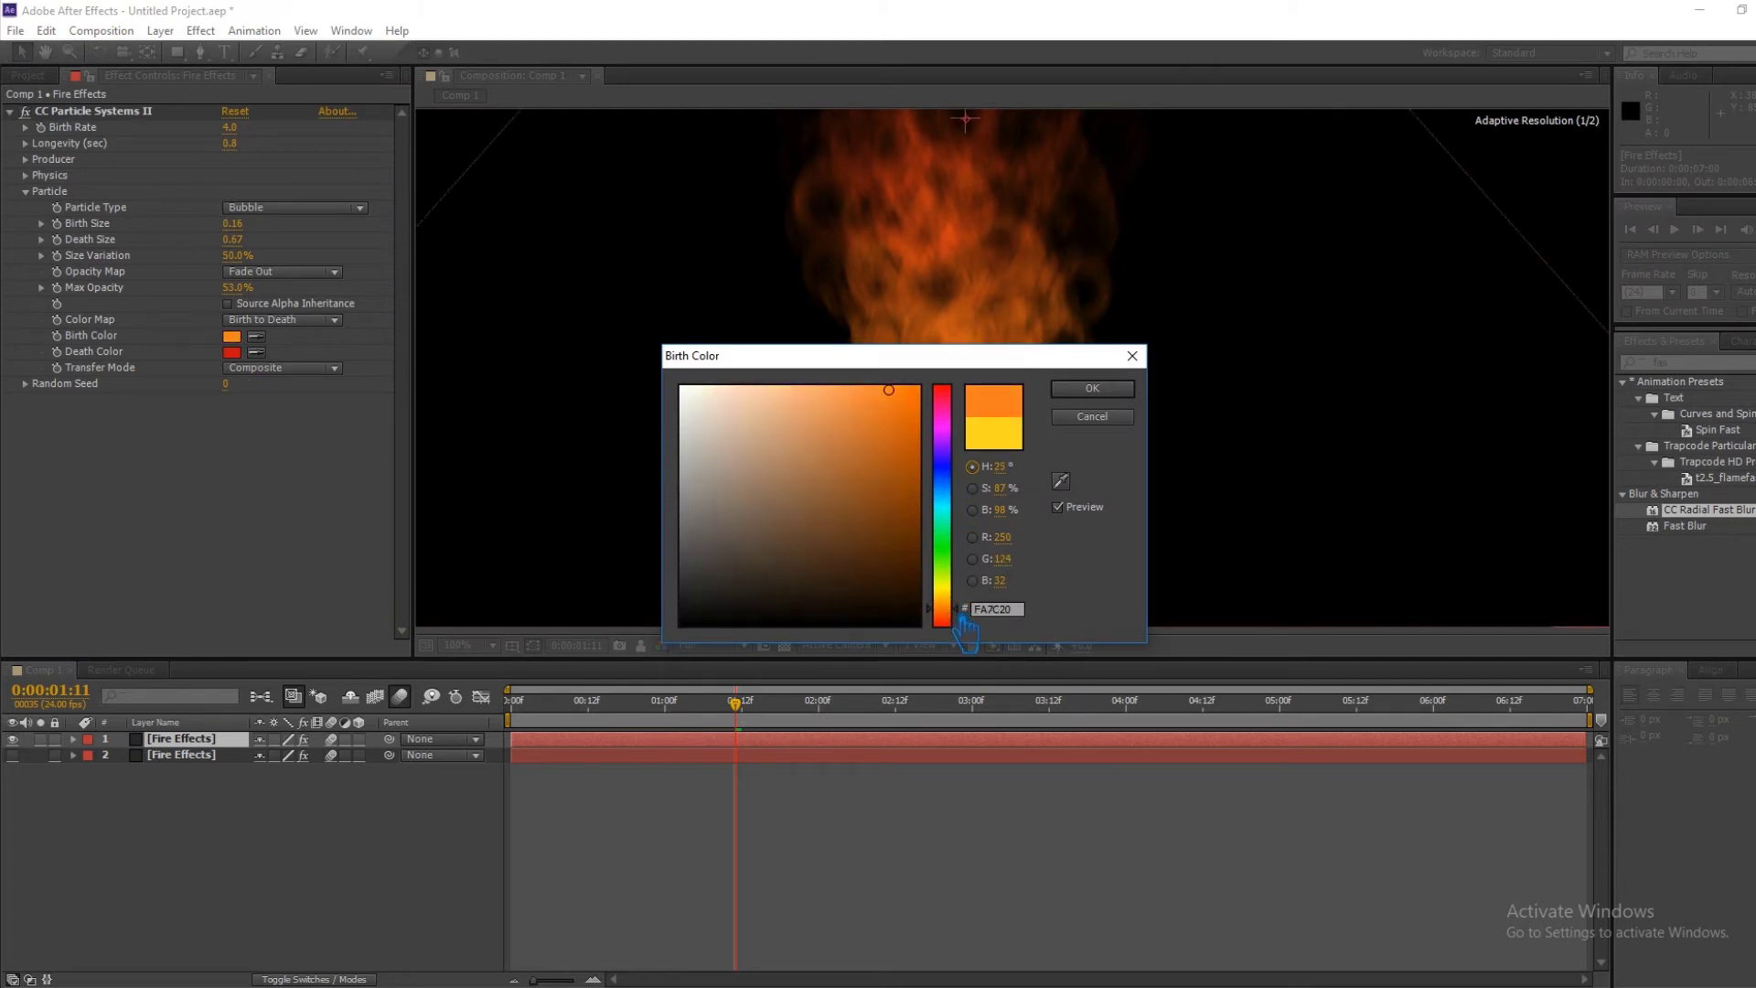
{"action": "left_click_drag", "start_coordinate": [948, 611], "coordinate": [947, 600]}
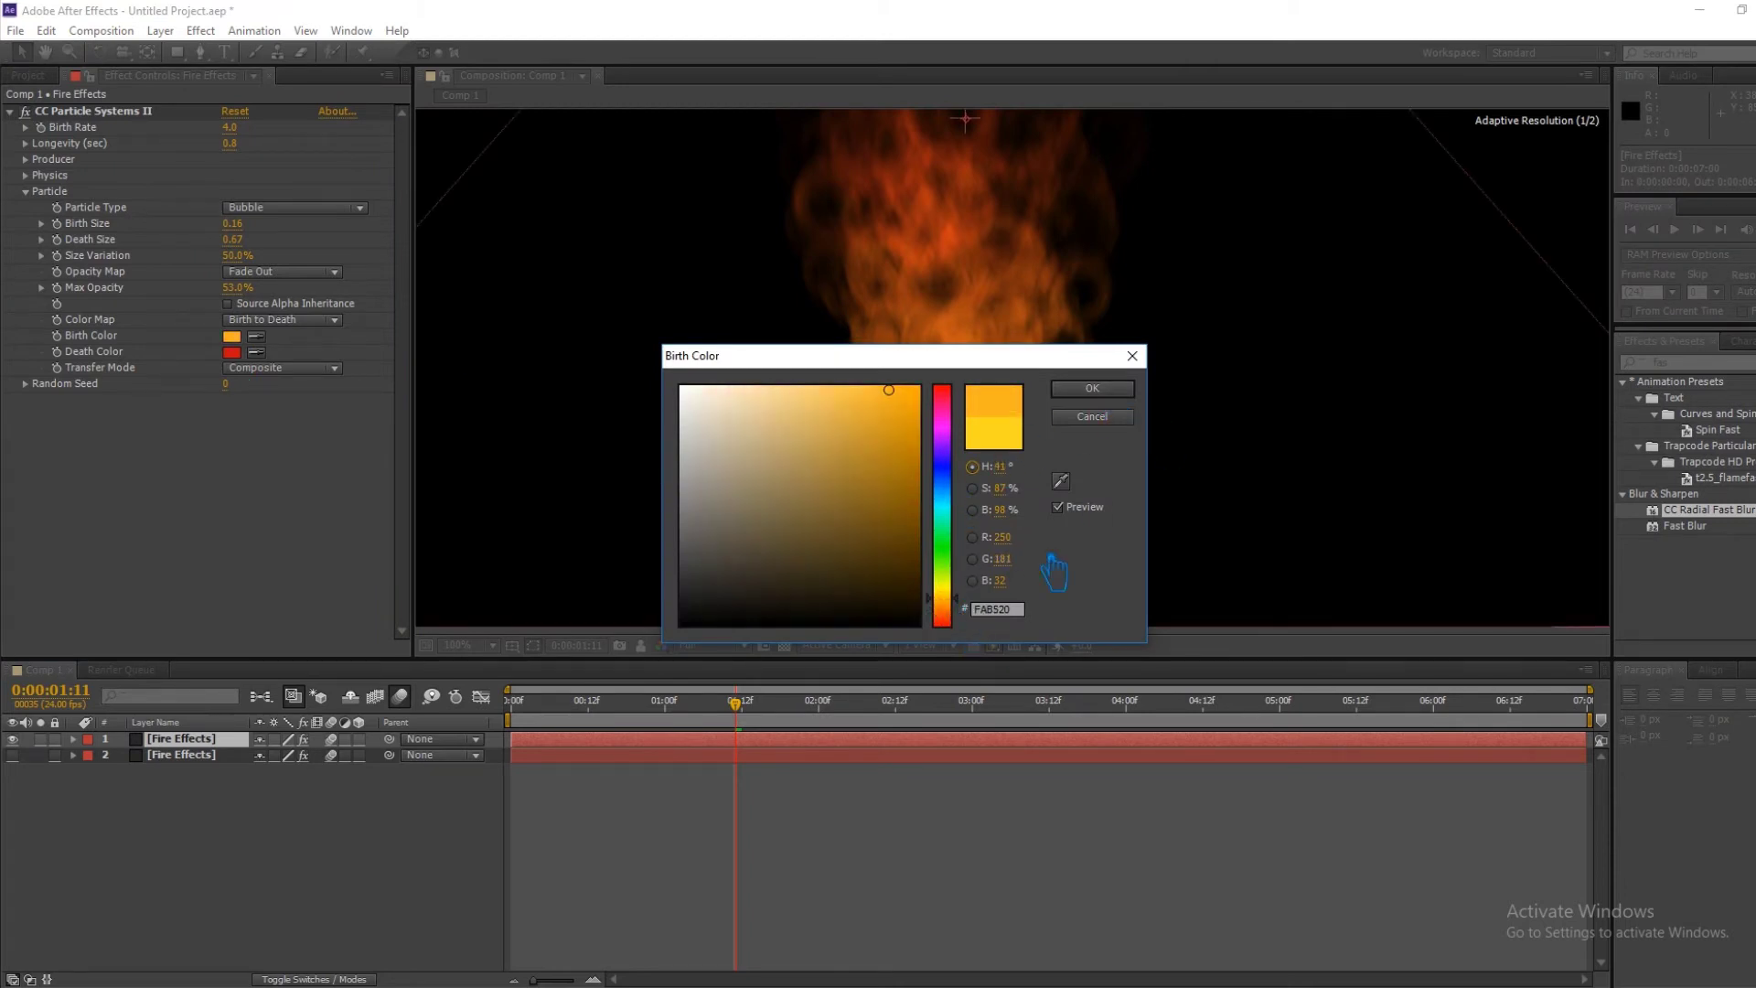
{"action": "left_click", "coordinate": [1088, 391]}
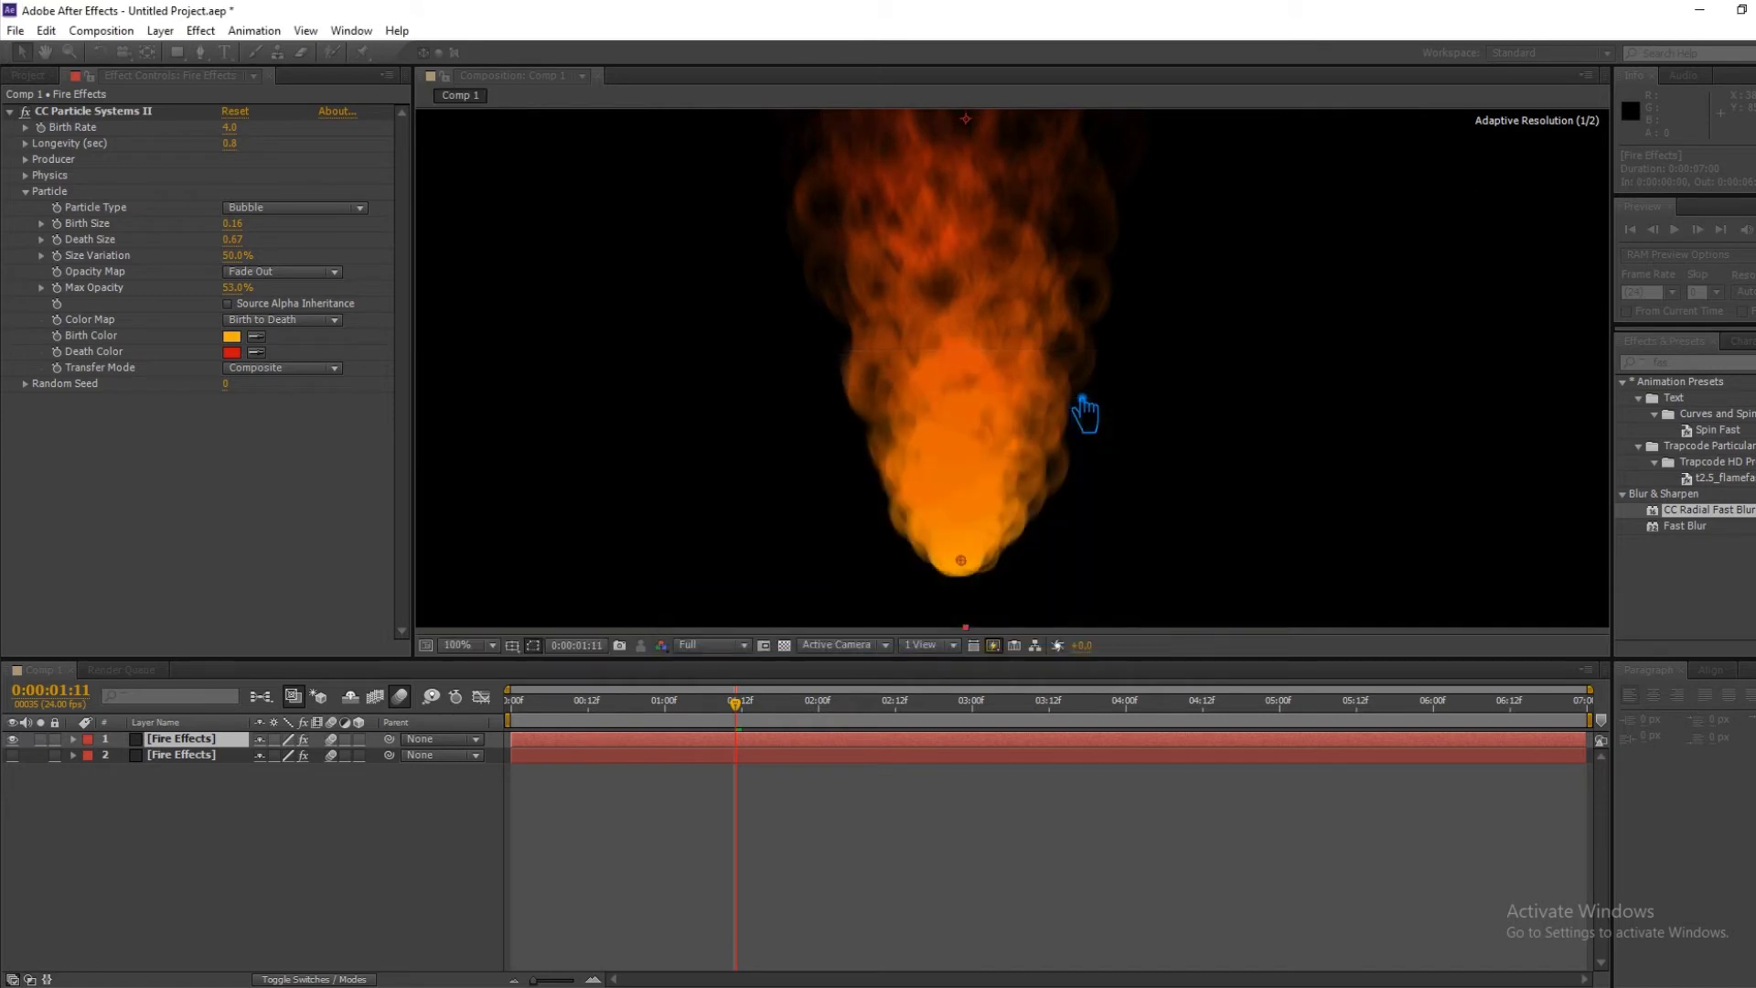
{"action": "key", "text": "ctrl+s"}
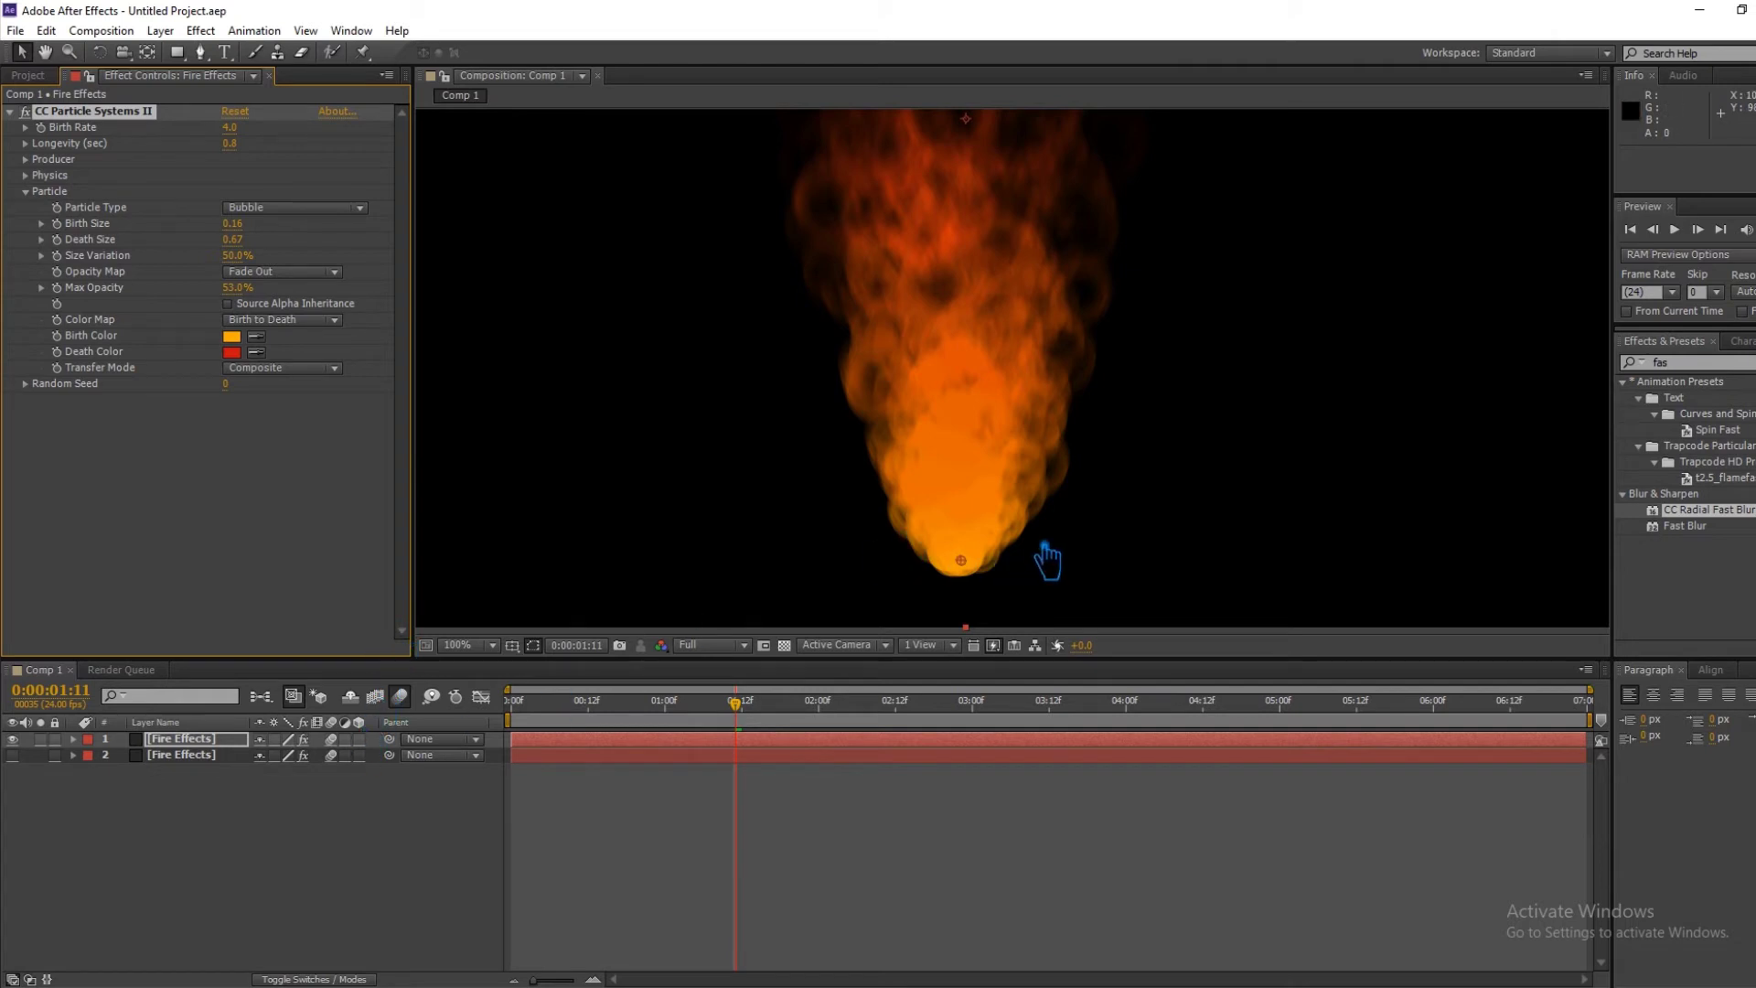
Toggle motion blur off and on to compare, then apply CC Radial Fast Blur to layer 2.
{"action": "left_click", "coordinate": [402, 696]}
{"action": "left_click", "coordinate": [402, 697]}
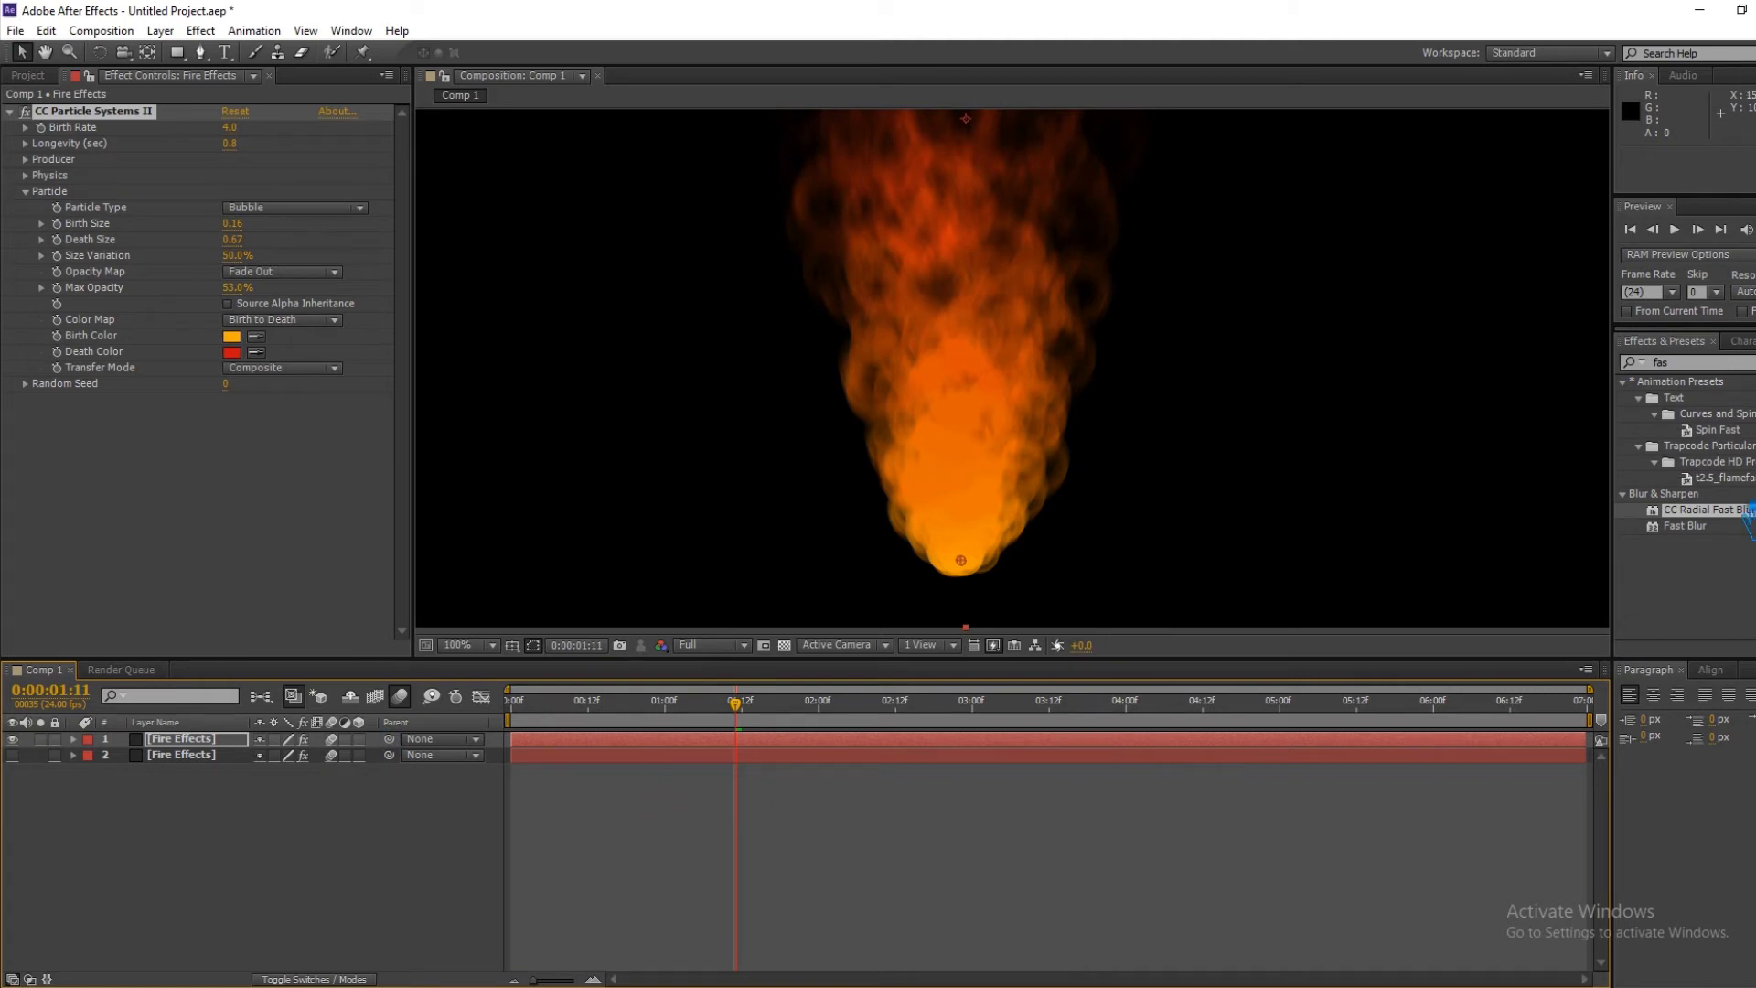
{"action": "left_click_drag", "start_coordinate": [1735, 529], "coordinate": [215, 763]}
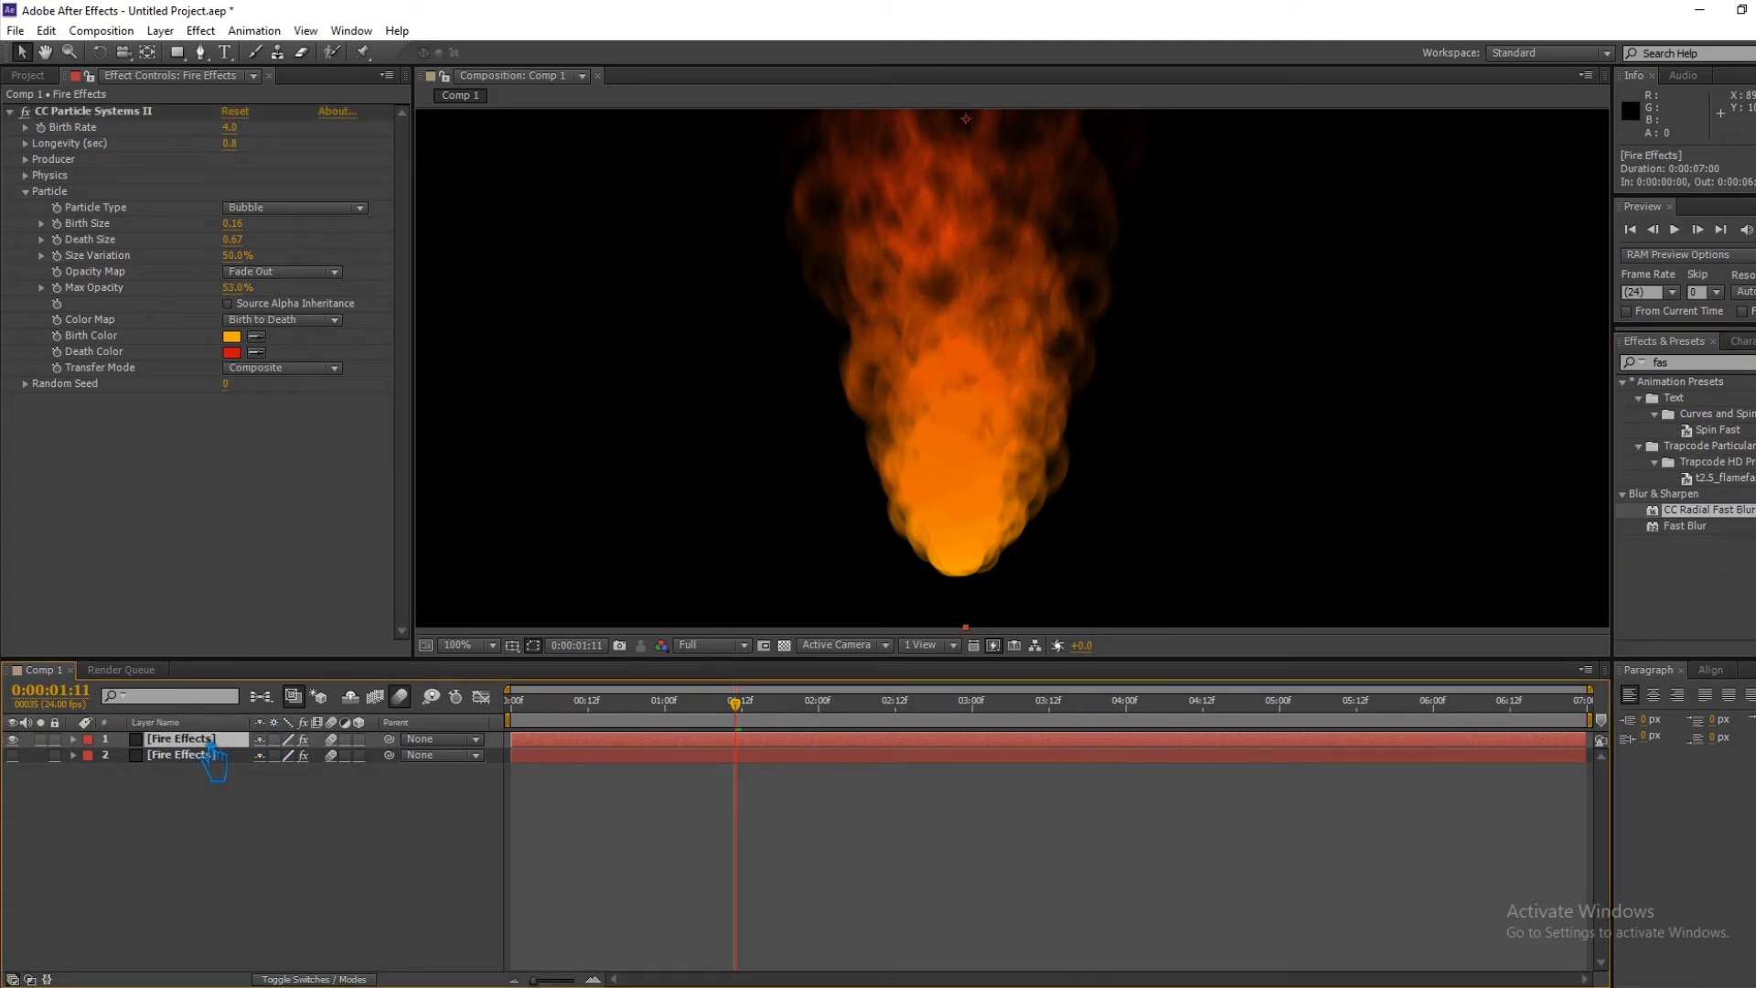
Duplicate the Fire Effects layer a third time and apply CC Radial Fast Blur to the top copy.
{"action": "key", "text": "ctrl+d"}
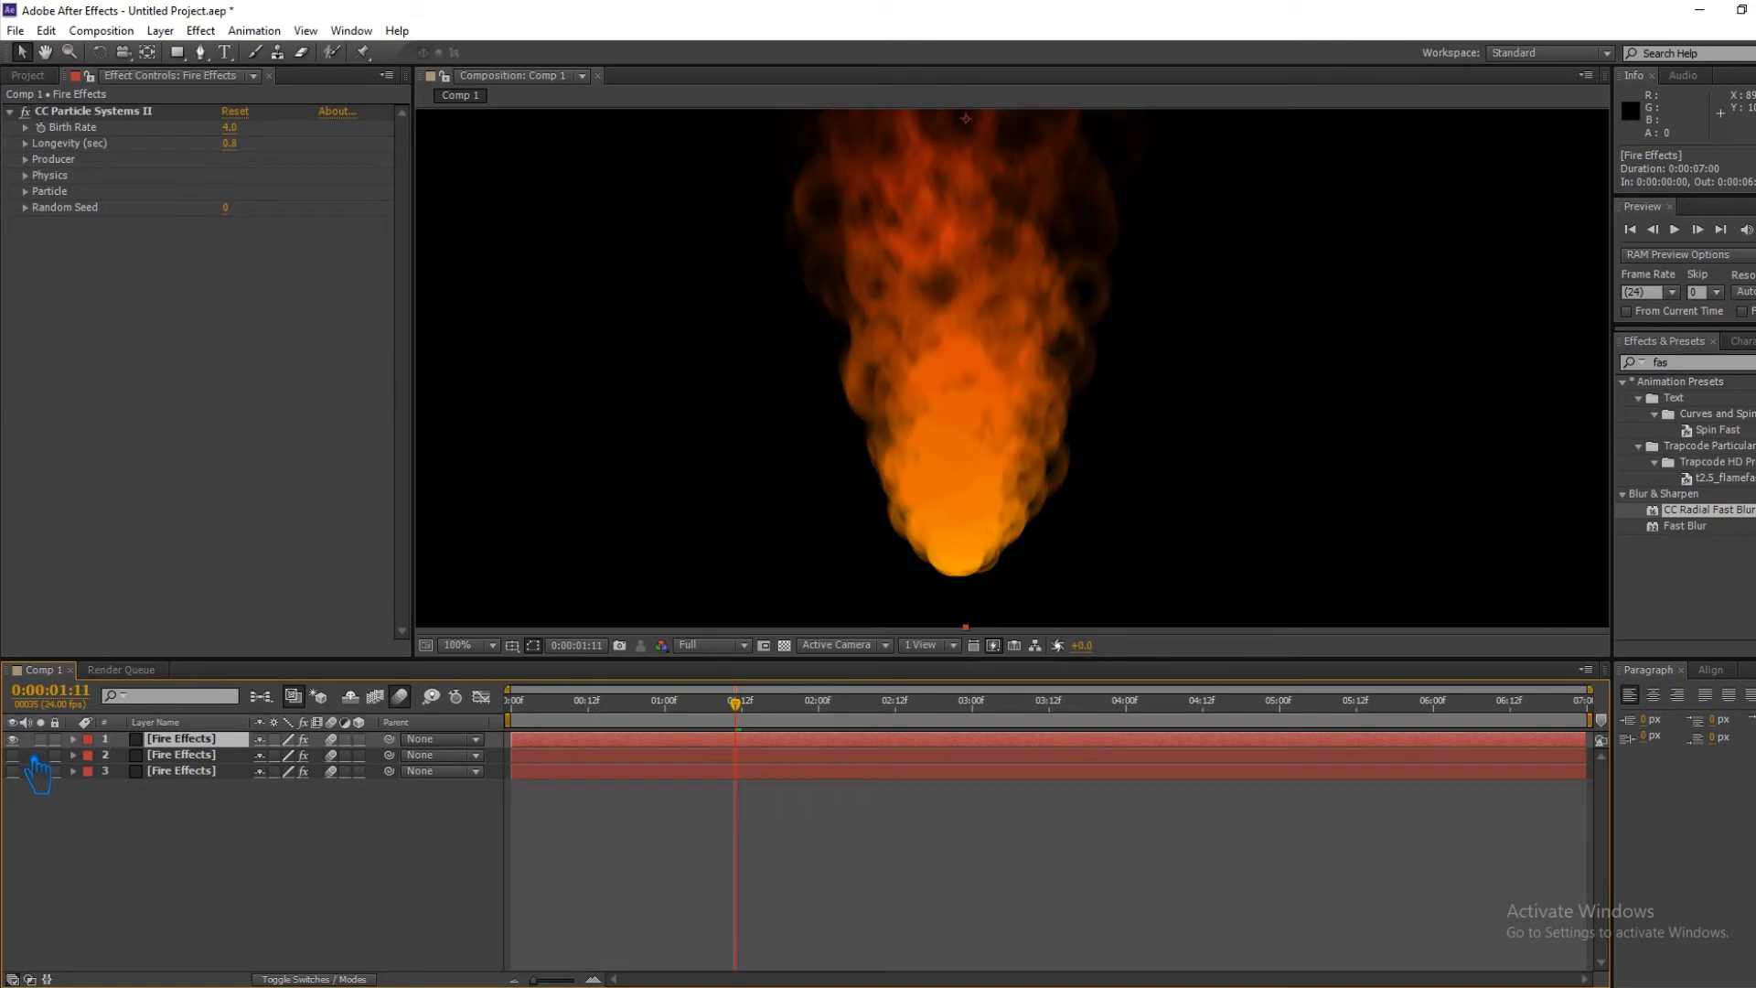
{"action": "scroll", "coordinate": [983, 594], "scroll_direction": "down", "scroll_amount": 2}
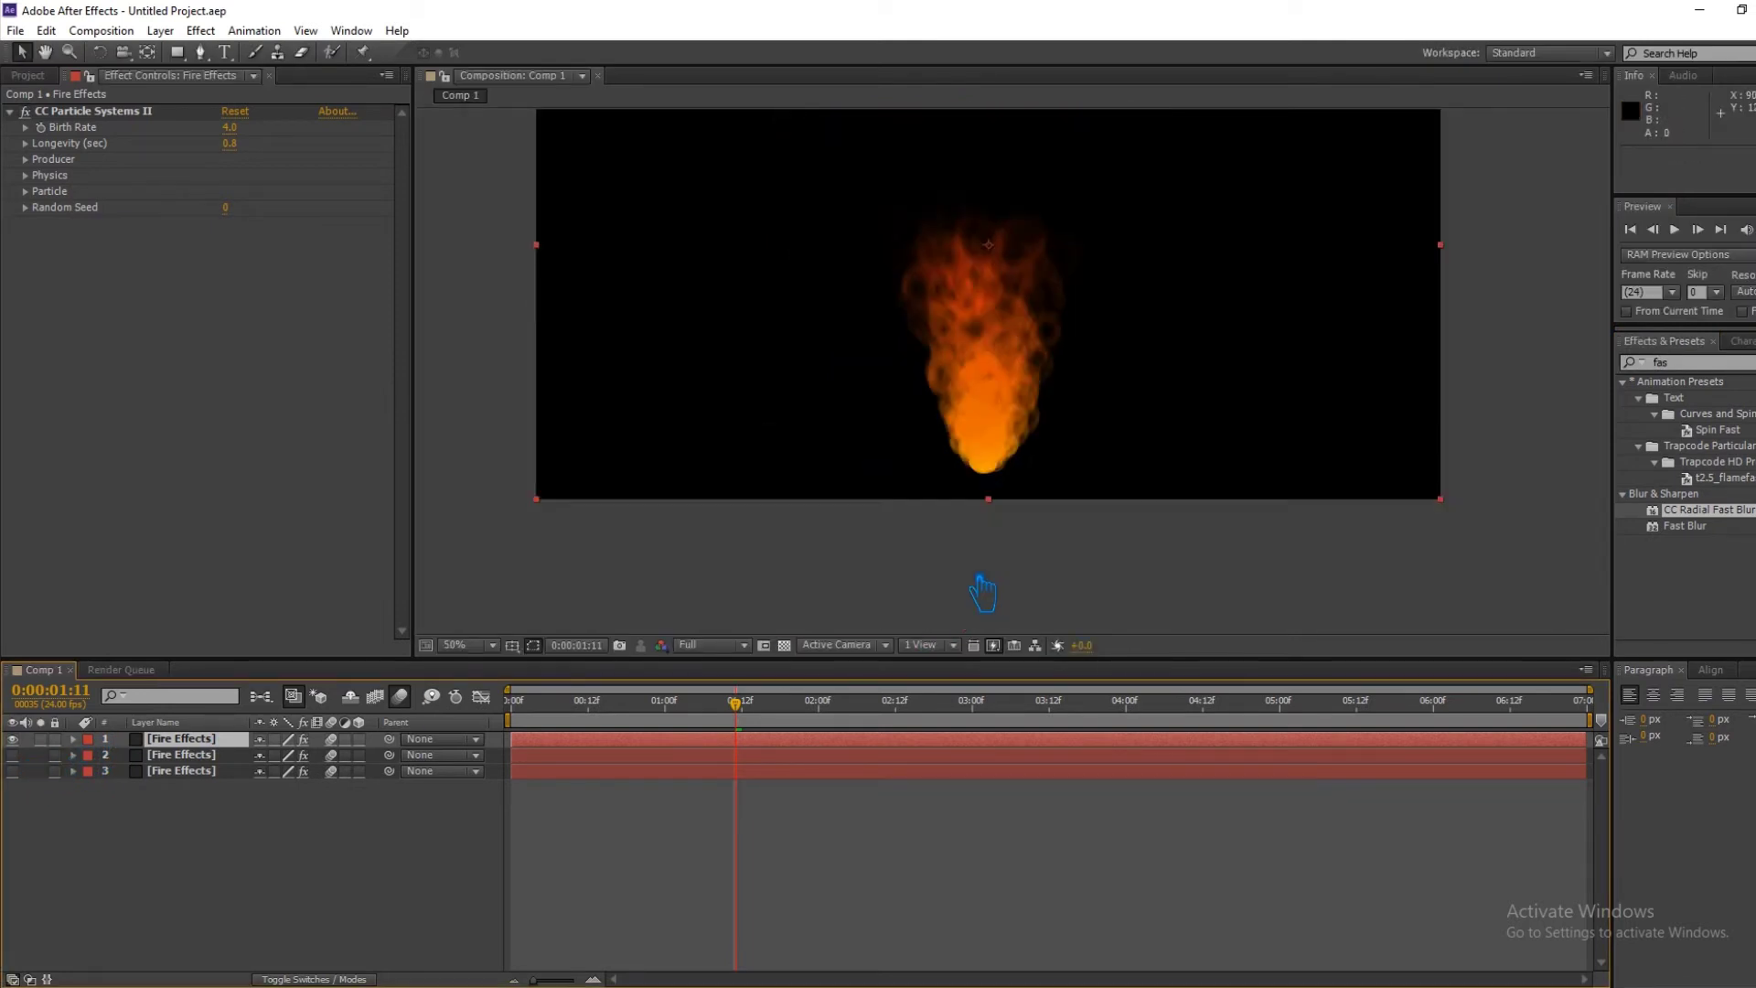
{"action": "scroll", "coordinate": [981, 594], "scroll_direction": "up", "scroll_amount": 2}
{"action": "scroll", "coordinate": [981, 594], "scroll_direction": "down", "scroll_amount": 2}
{"action": "scroll", "coordinate": [1116, 567], "scroll_direction": "up", "scroll_amount": 3}
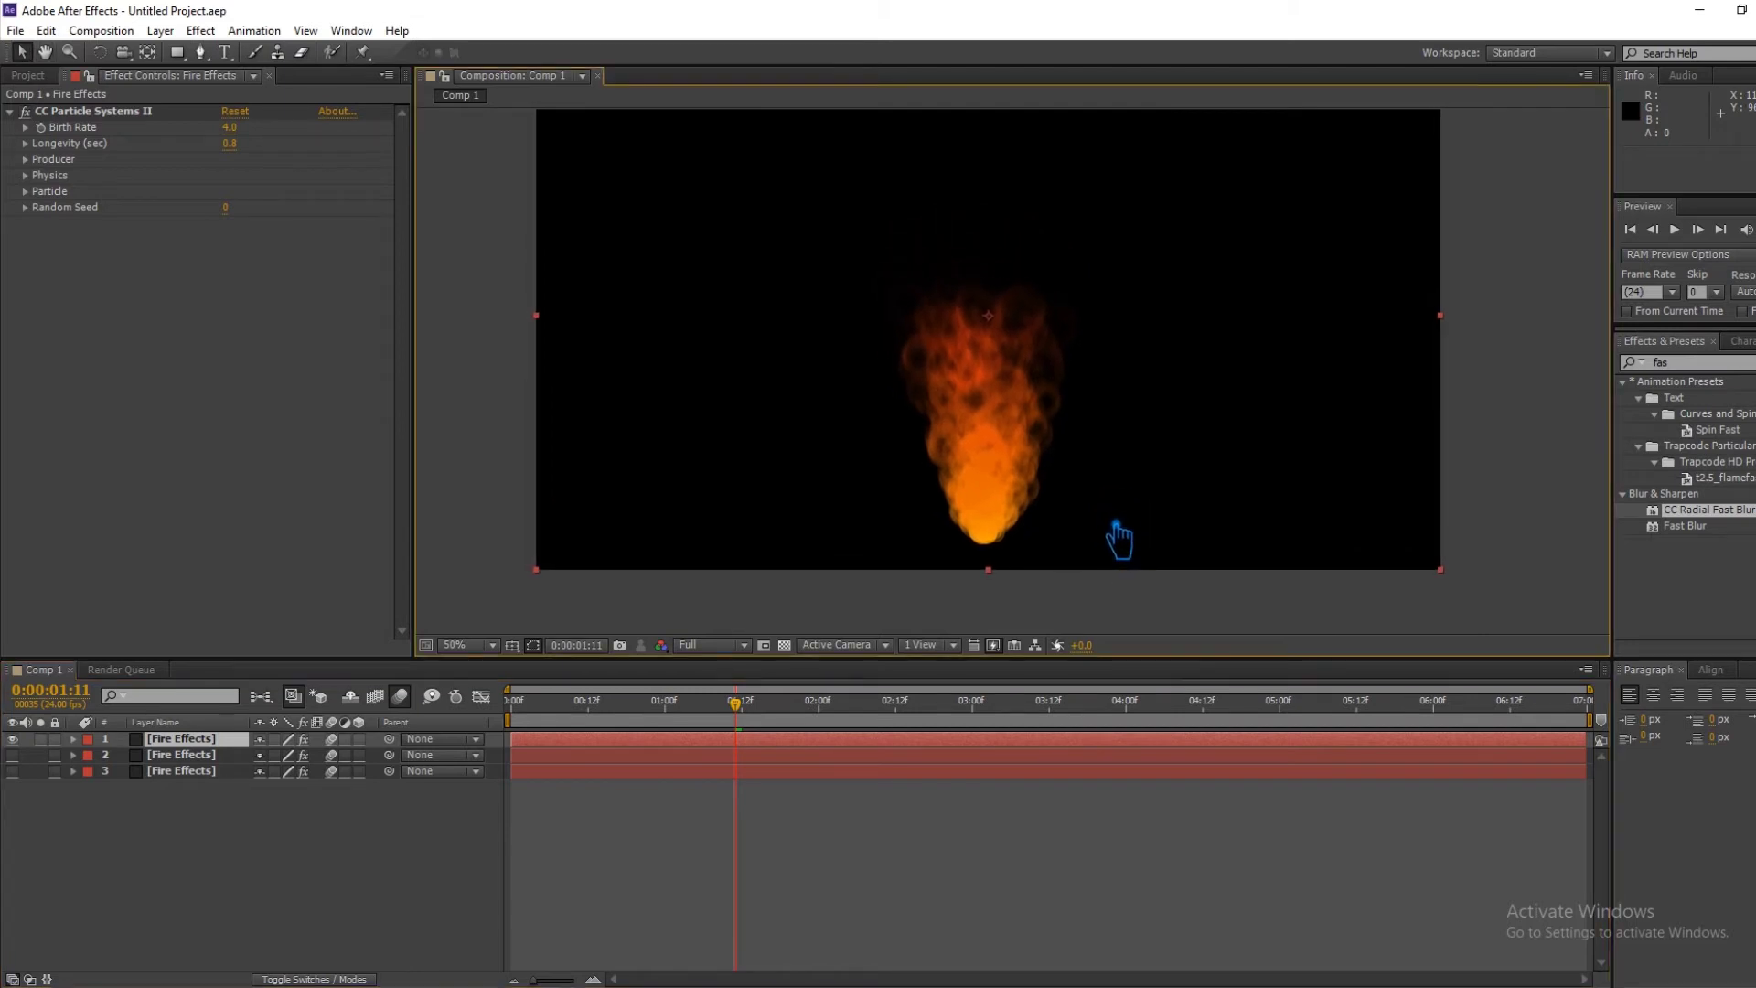
{"action": "left_click_drag", "start_coordinate": [1725, 515], "coordinate": [1041, 452]}
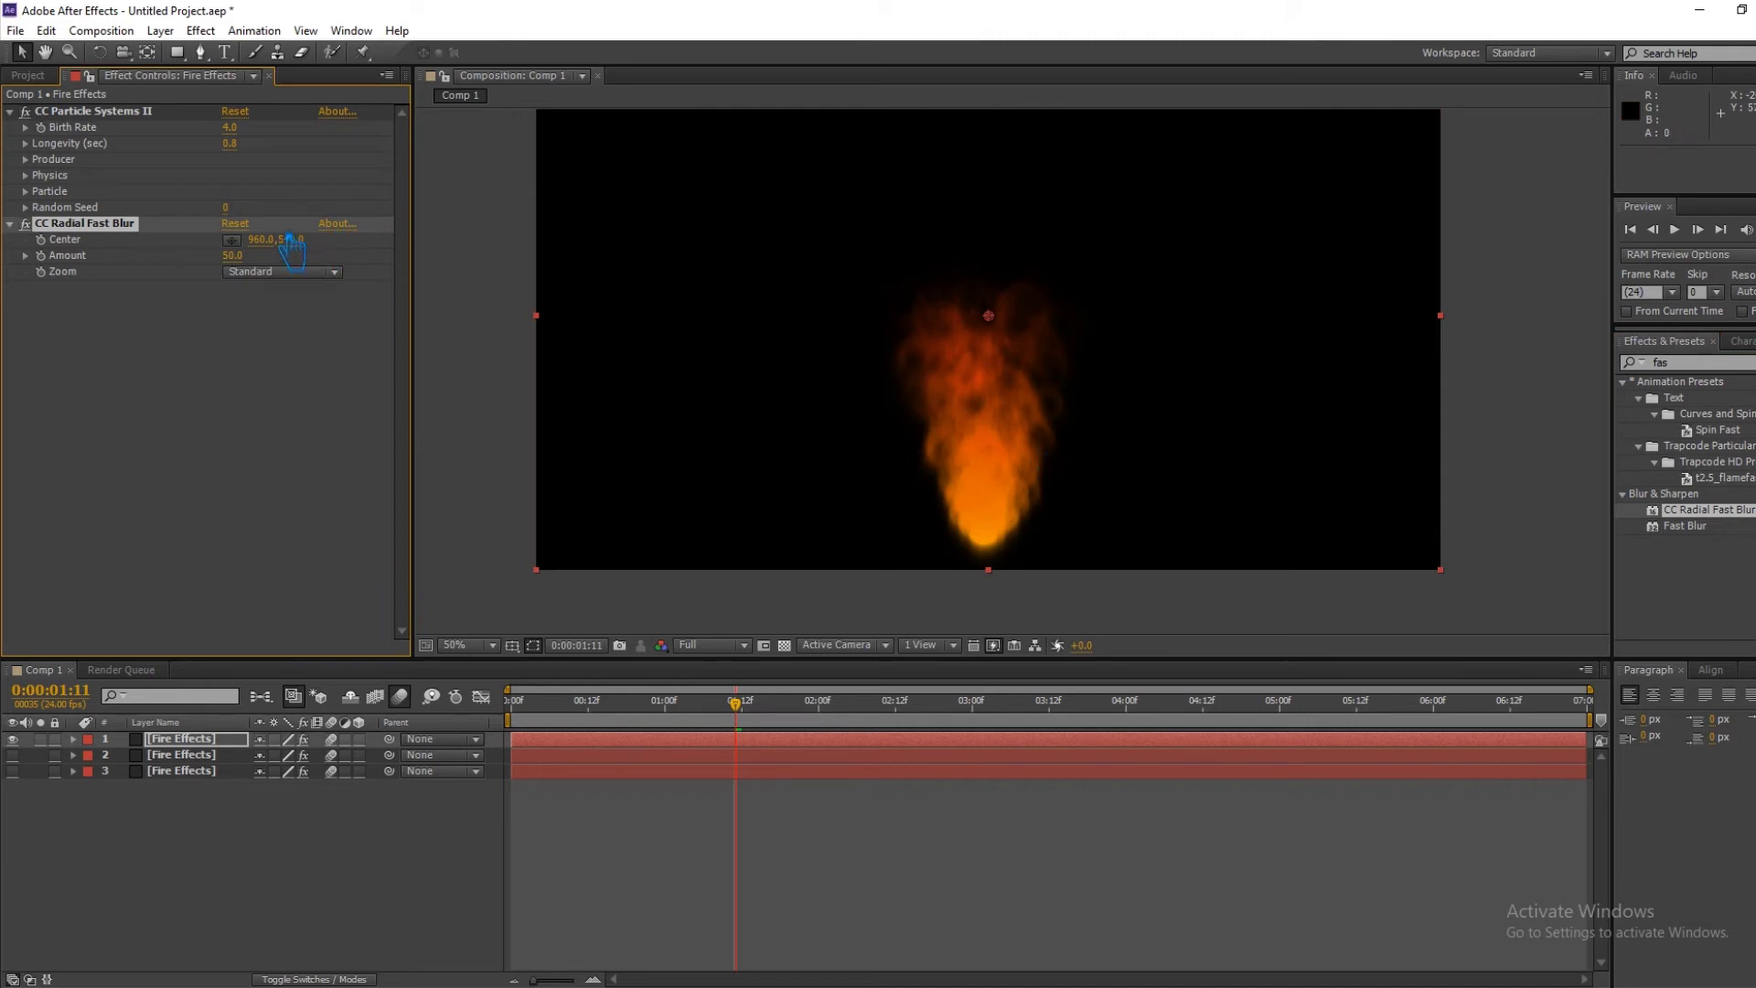
{"action": "key", "text": "ctrl+s"}
Centre the radial blur at the flame base (956, 1022), set Amount to 91, and save.
{"action": "left_click_drag", "start_coordinate": [232, 256], "coordinate": [286, 302]}
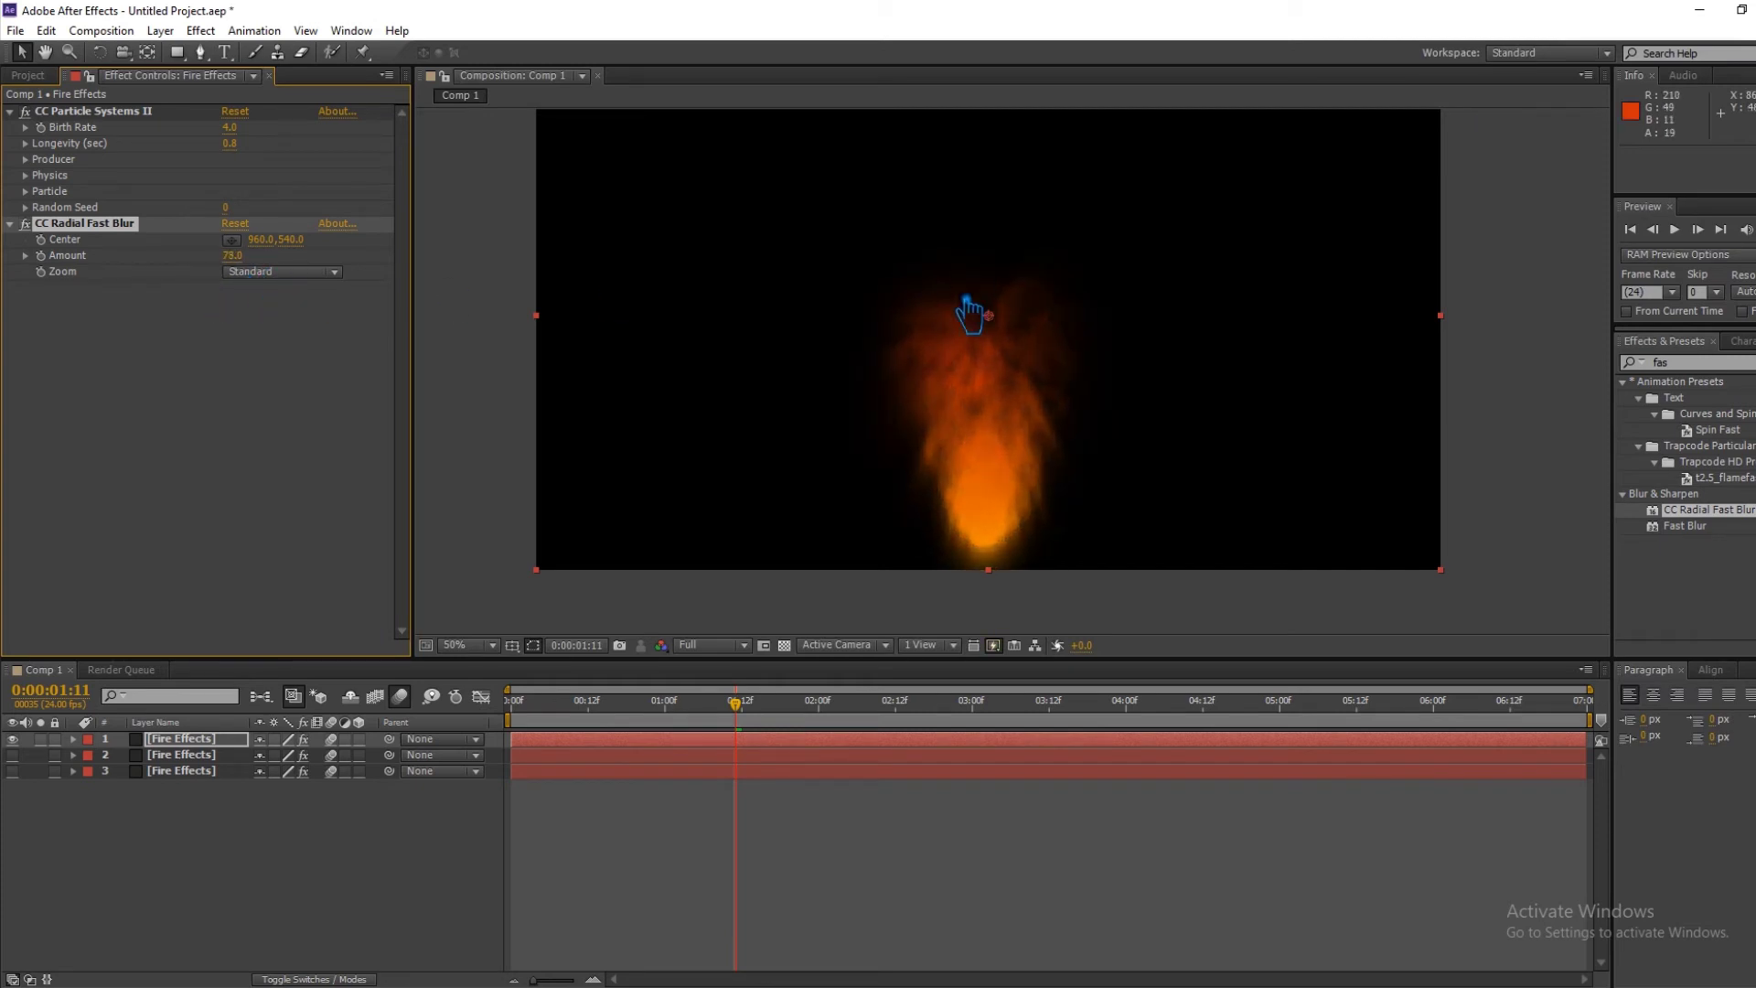
{"action": "left_click_drag", "start_coordinate": [989, 315], "coordinate": [1009, 560]}
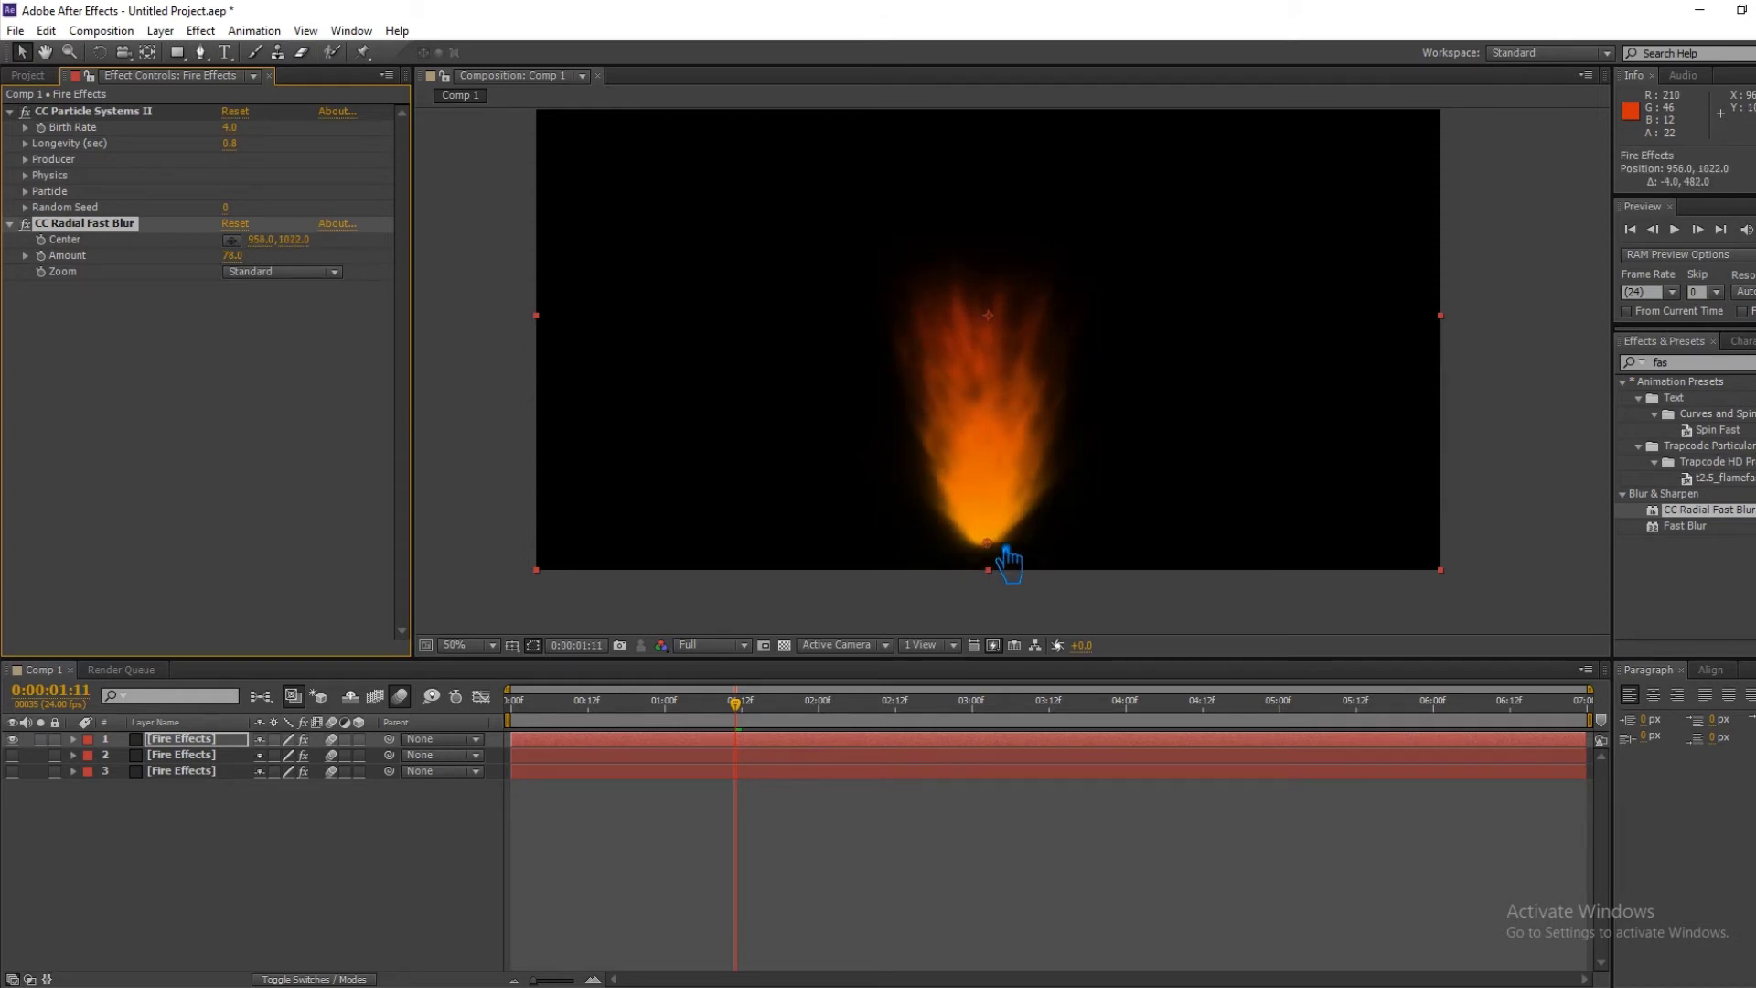
{"action": "left_click_drag", "start_coordinate": [234, 256], "coordinate": [282, 272]}
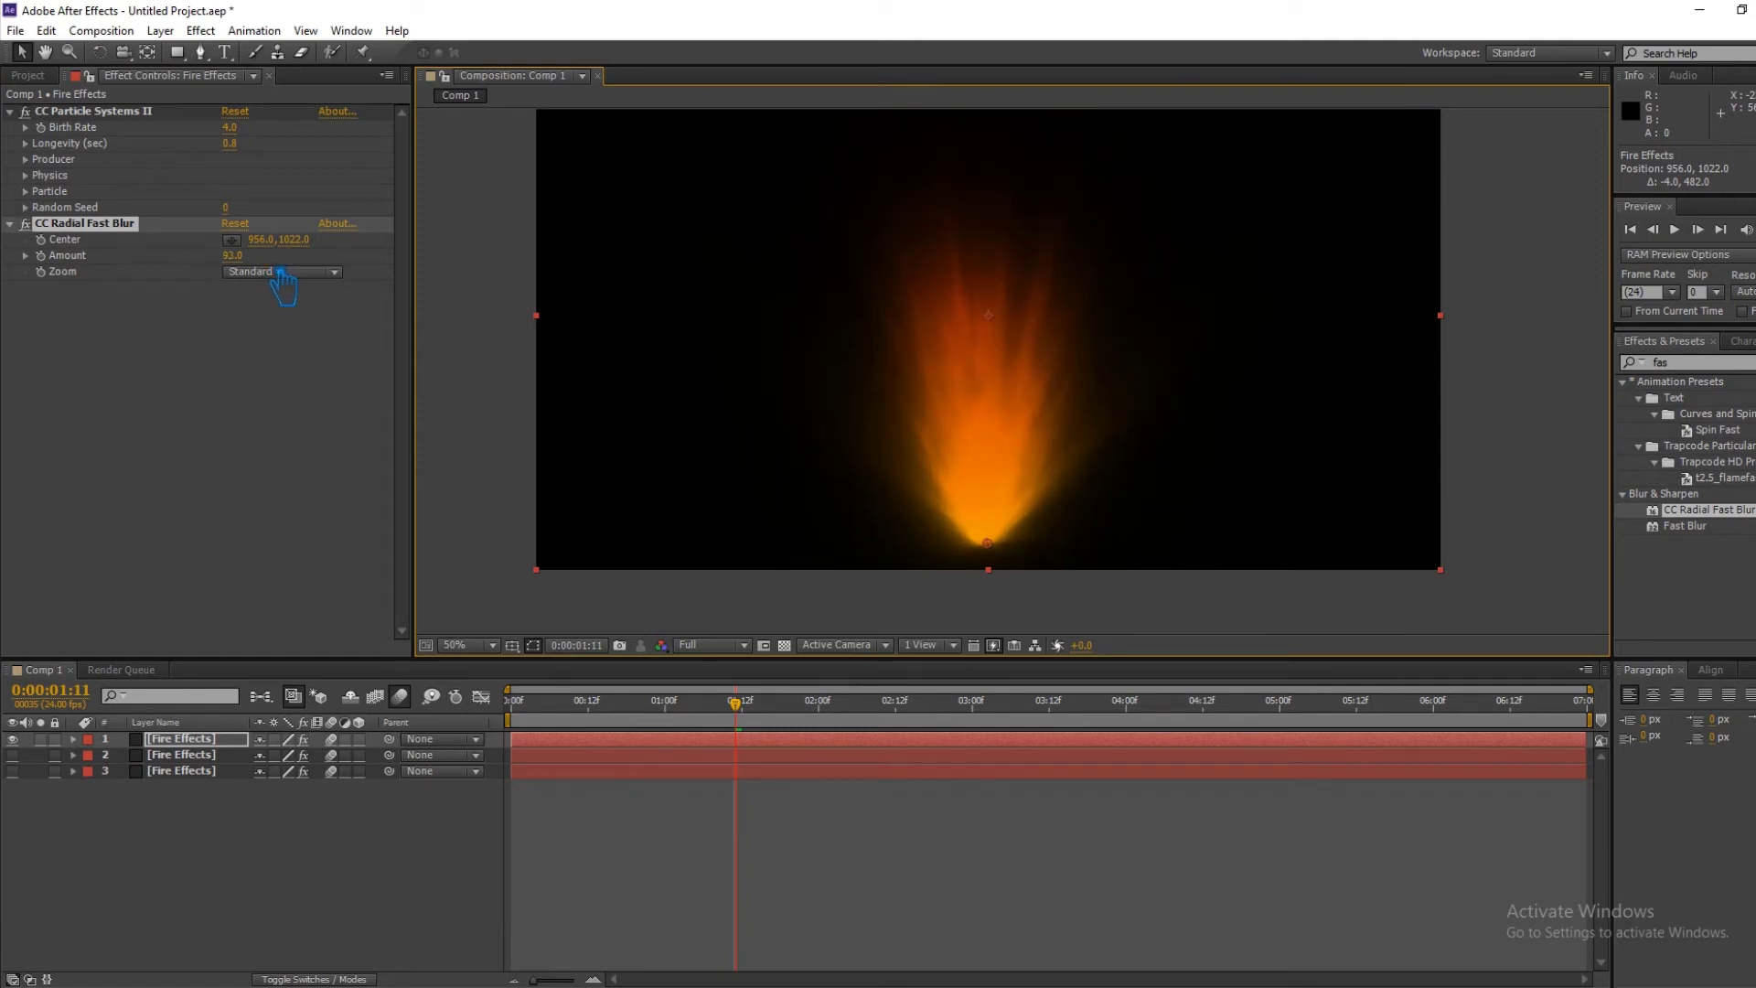
{"action": "left_click_drag", "start_coordinate": [277, 272], "coordinate": [258, 269]}
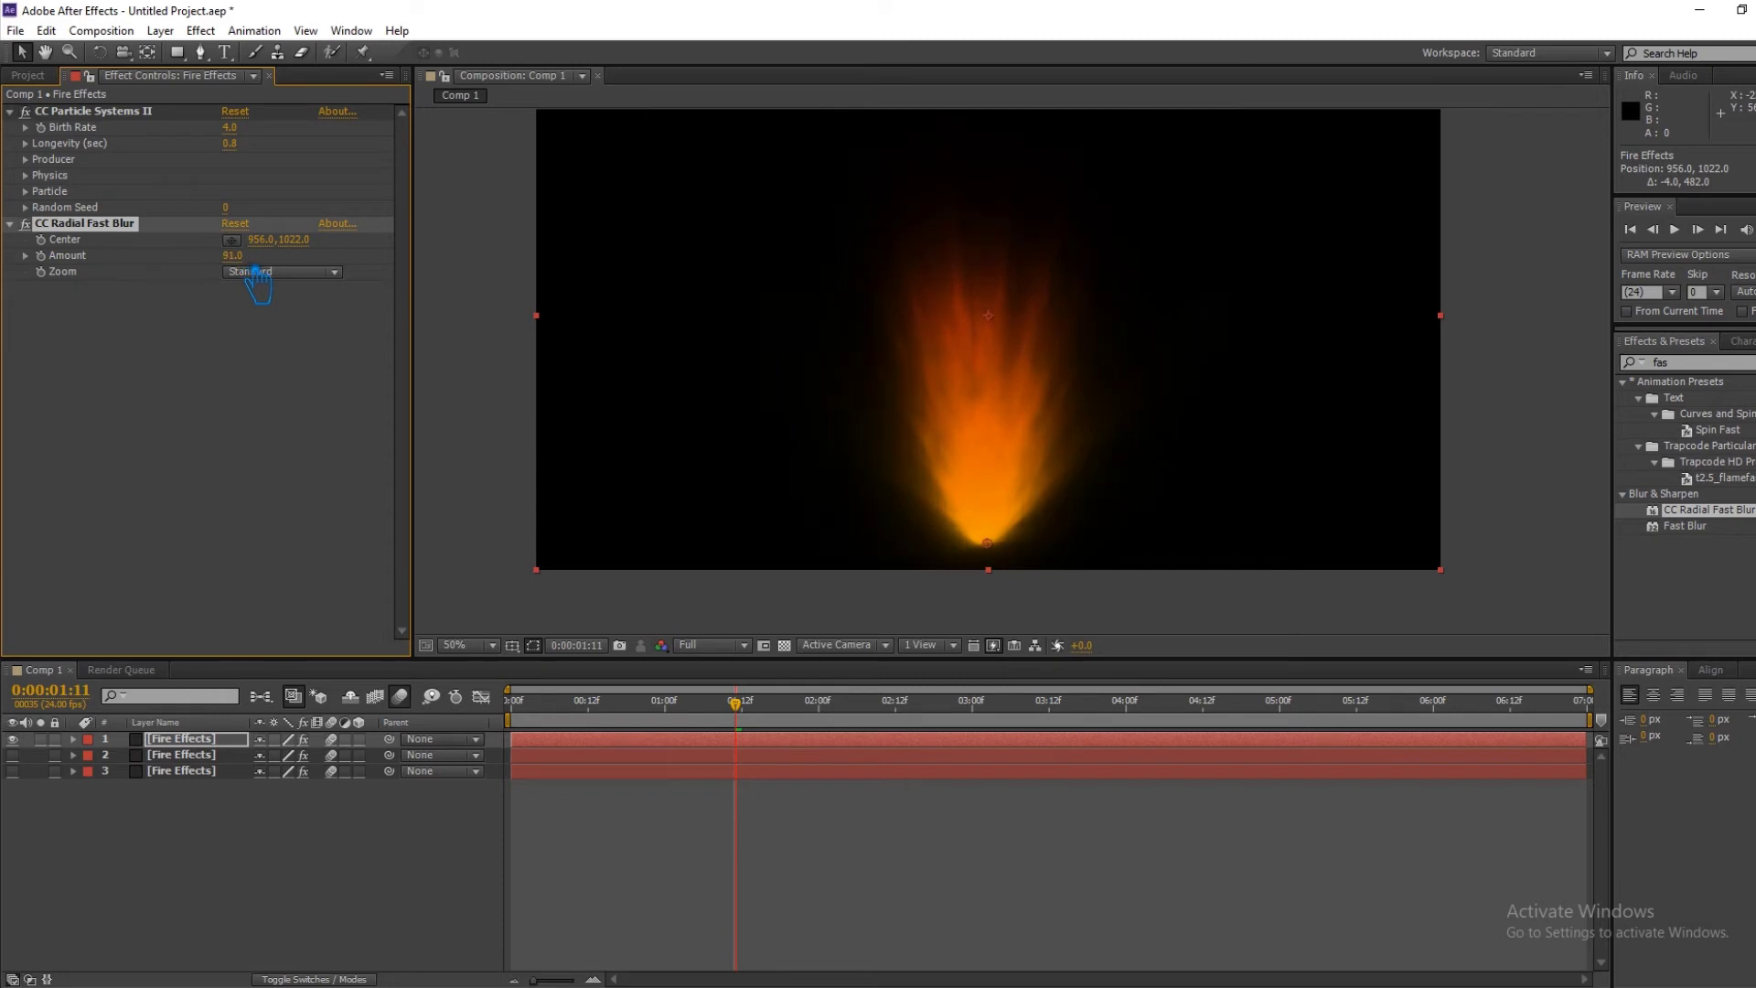
{"action": "left_click", "coordinate": [221, 338]}
{"action": "key", "text": "ctrl+s"}
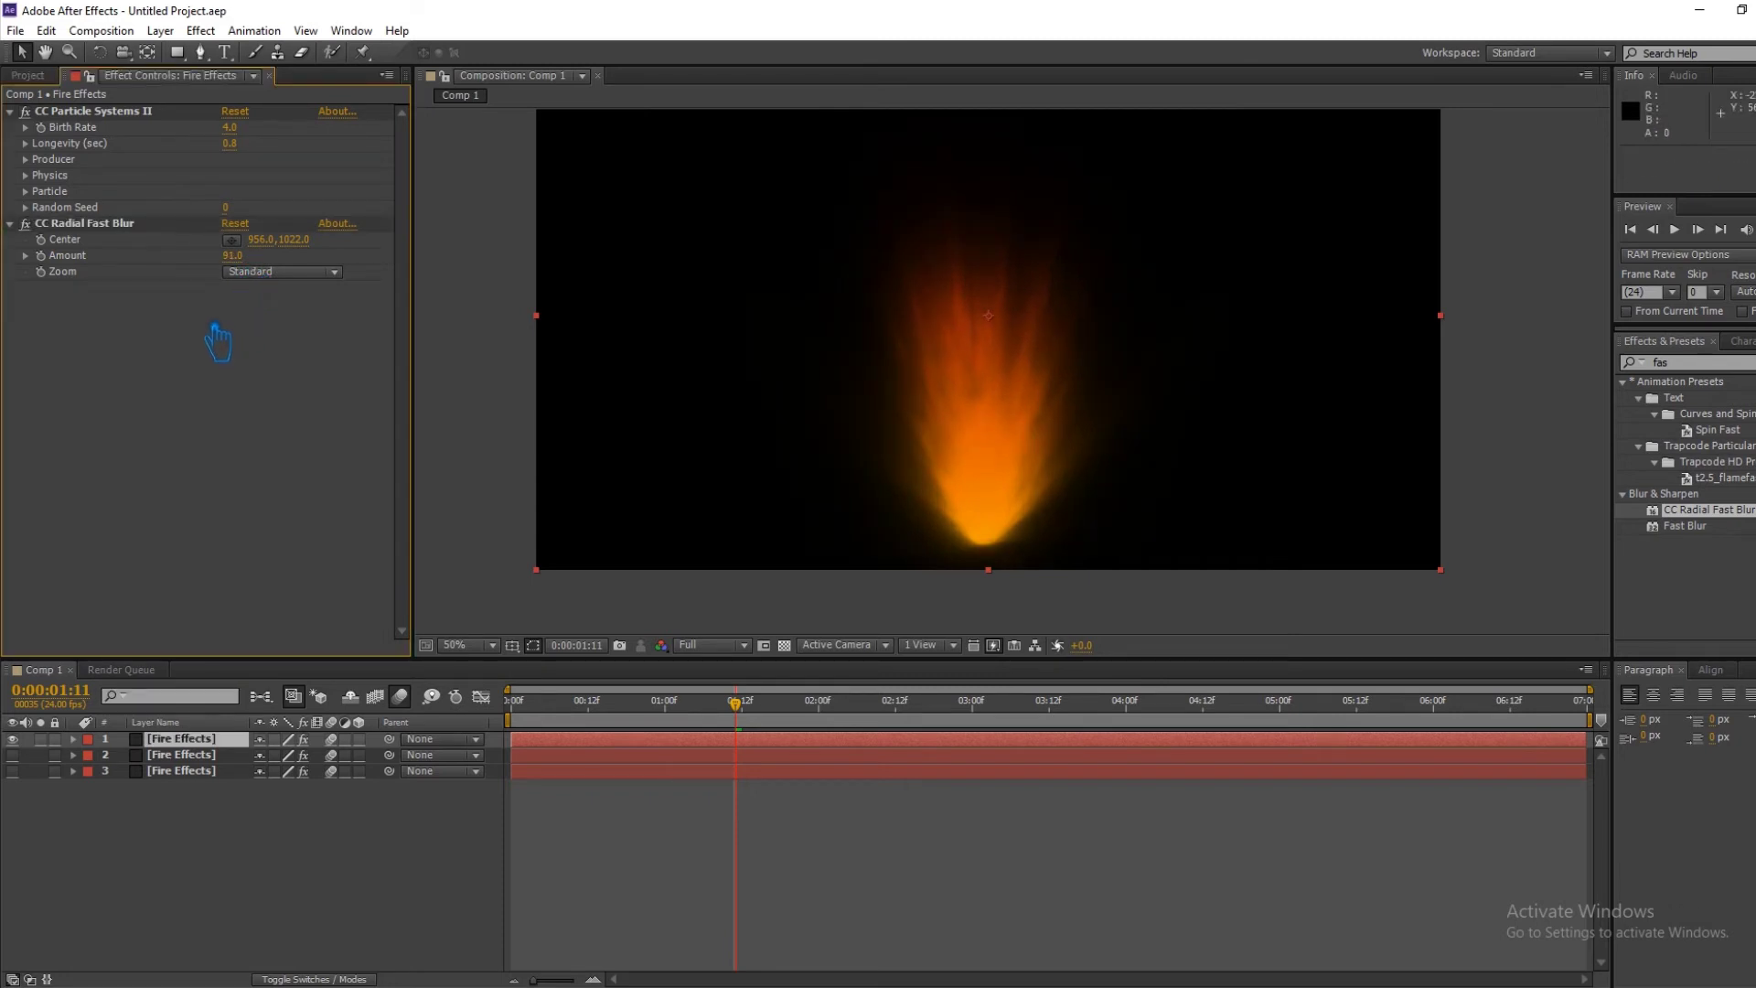
Type and clear a trial effects search, then fold away the CC Radial Fast Blur properties.
{"action": "left_click", "coordinate": [1687, 362]}
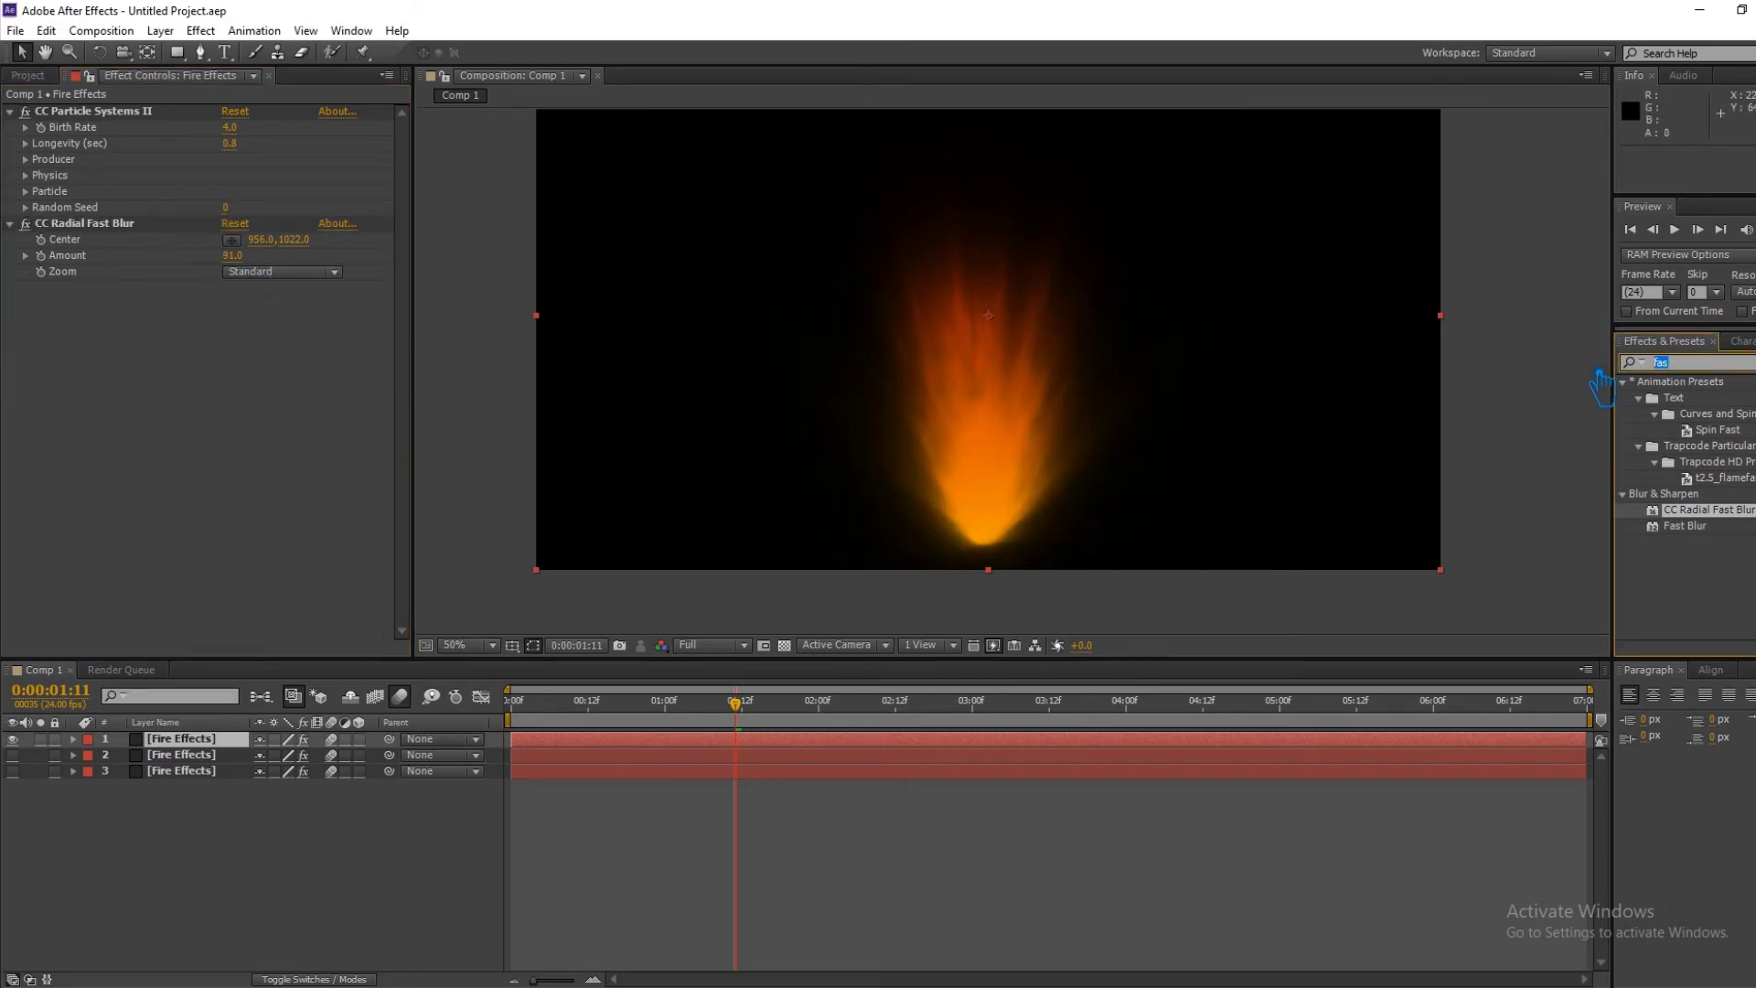
{"action": "type", "text": "tarbo"}
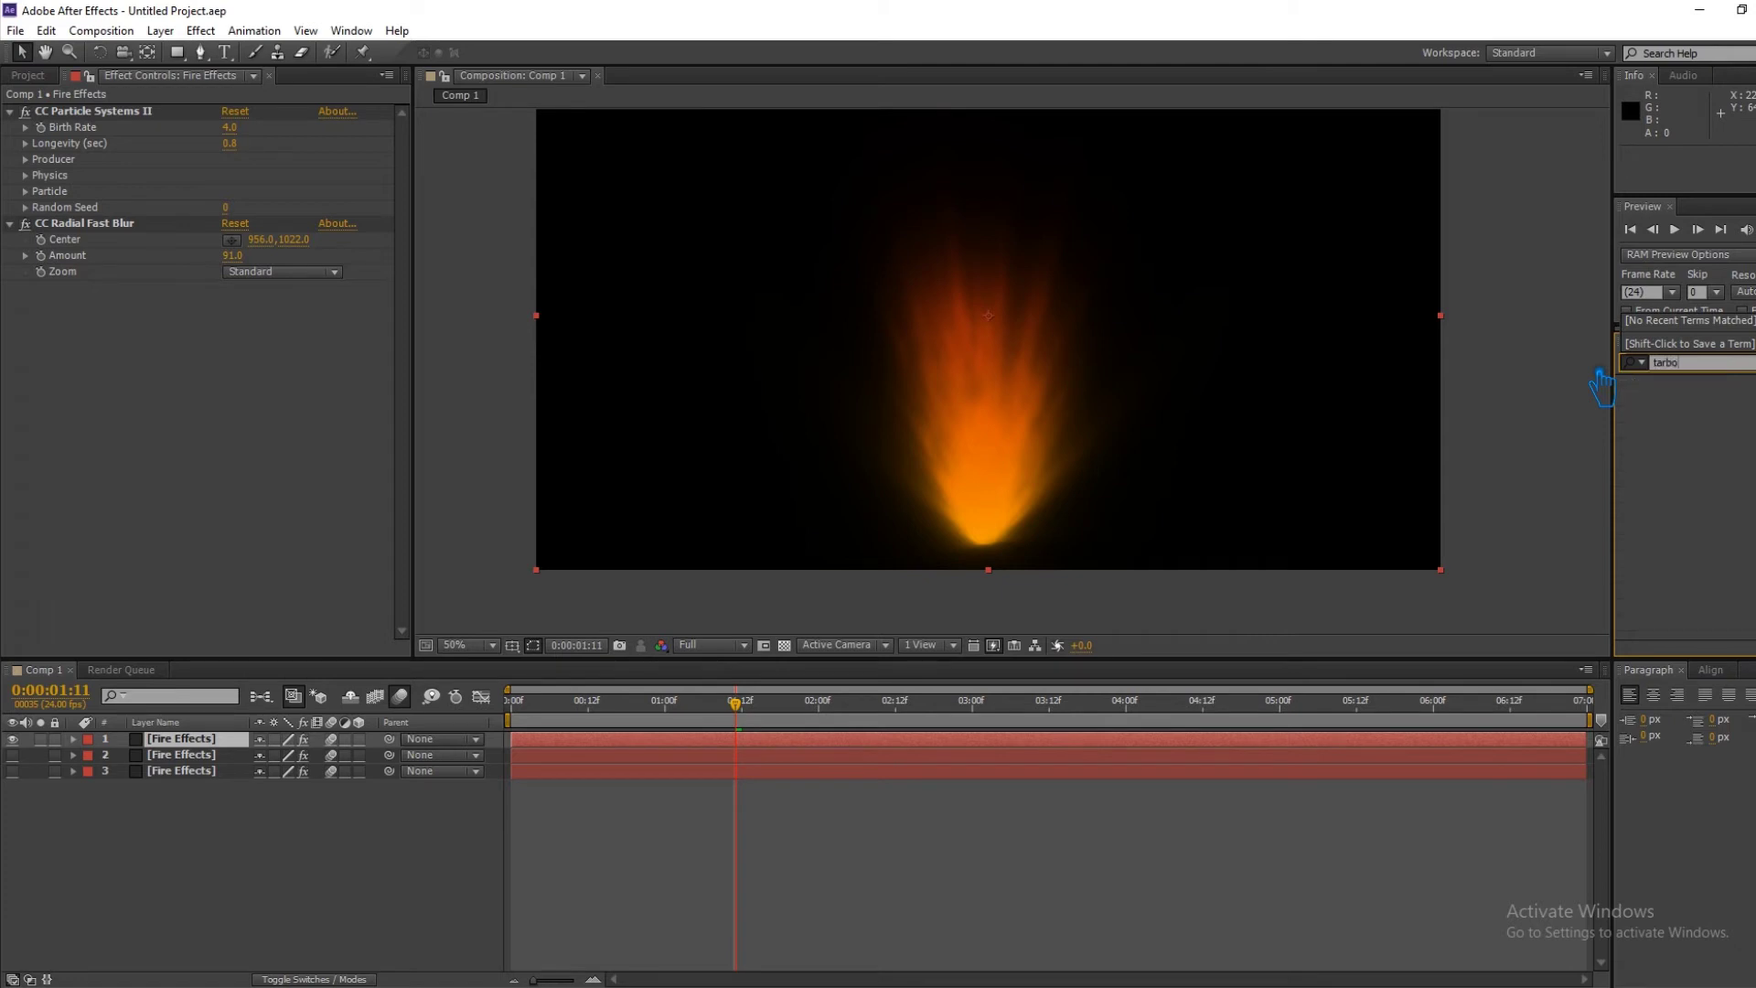
{"action": "key", "text": "BackSpace"}
{"action": "key", "text": "BackSpace"}
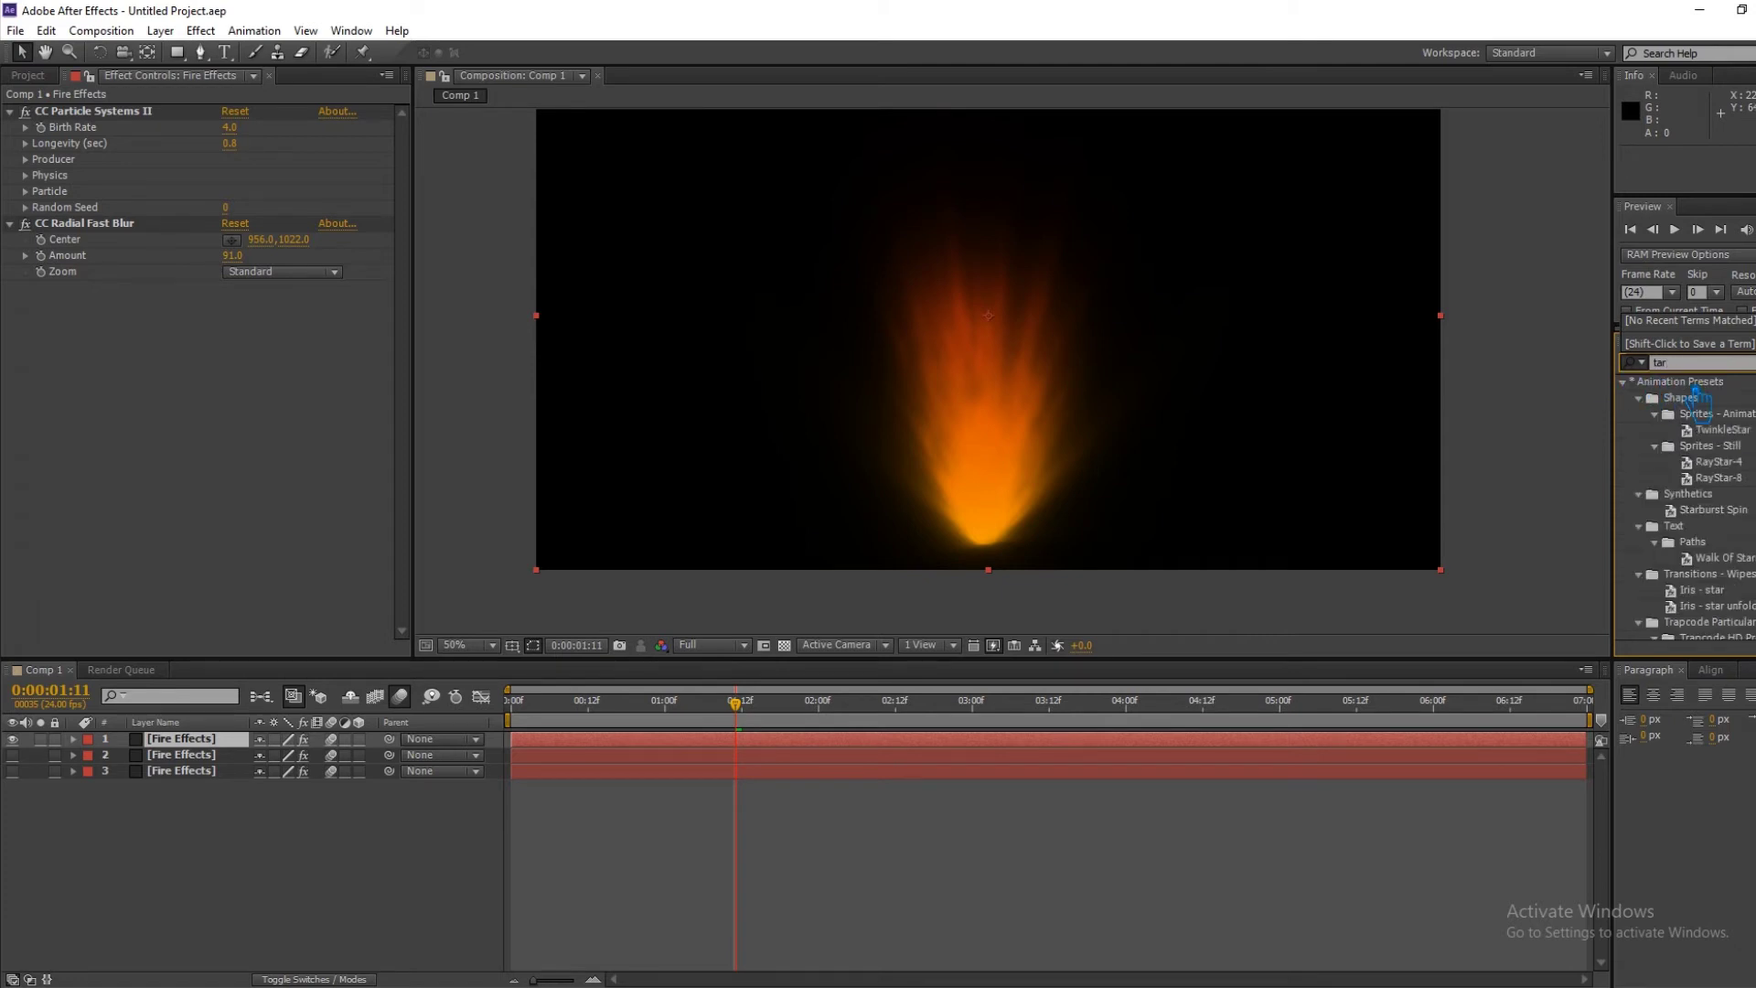
{"action": "type", "text": "v"}
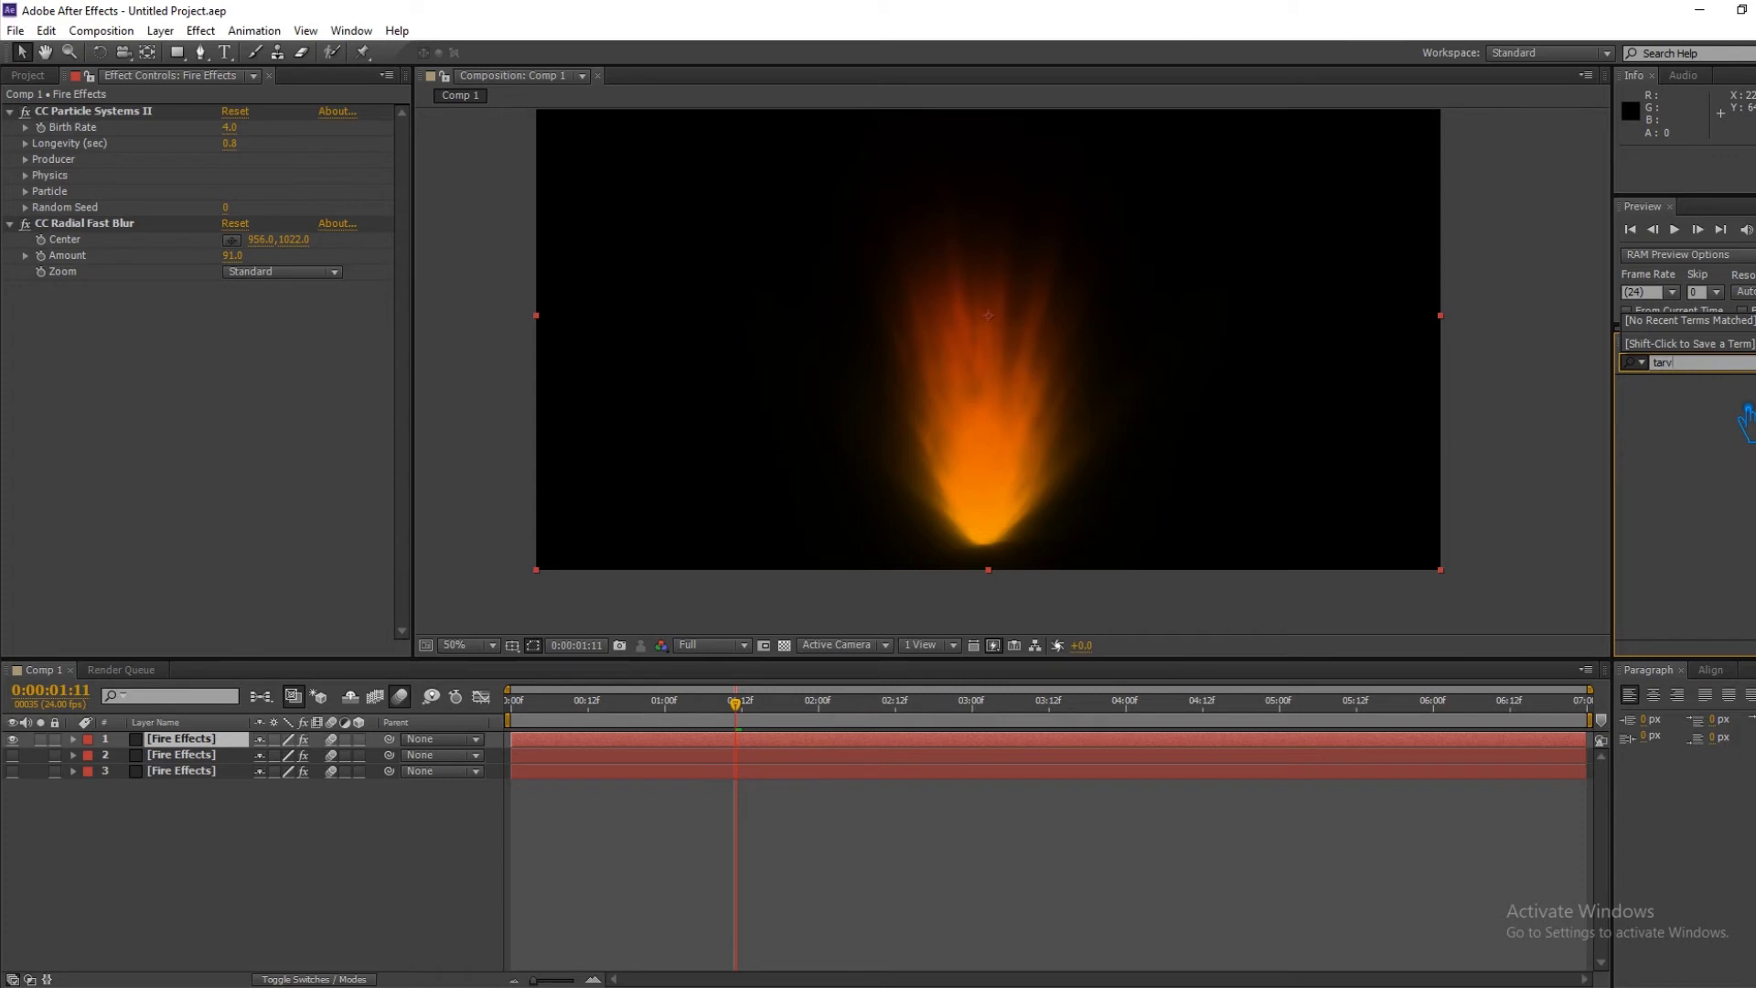
{"action": "key", "text": "BackSpace"}
{"action": "key", "text": "BackSpace"}
{"action": "key", "text": "BackSpace"}
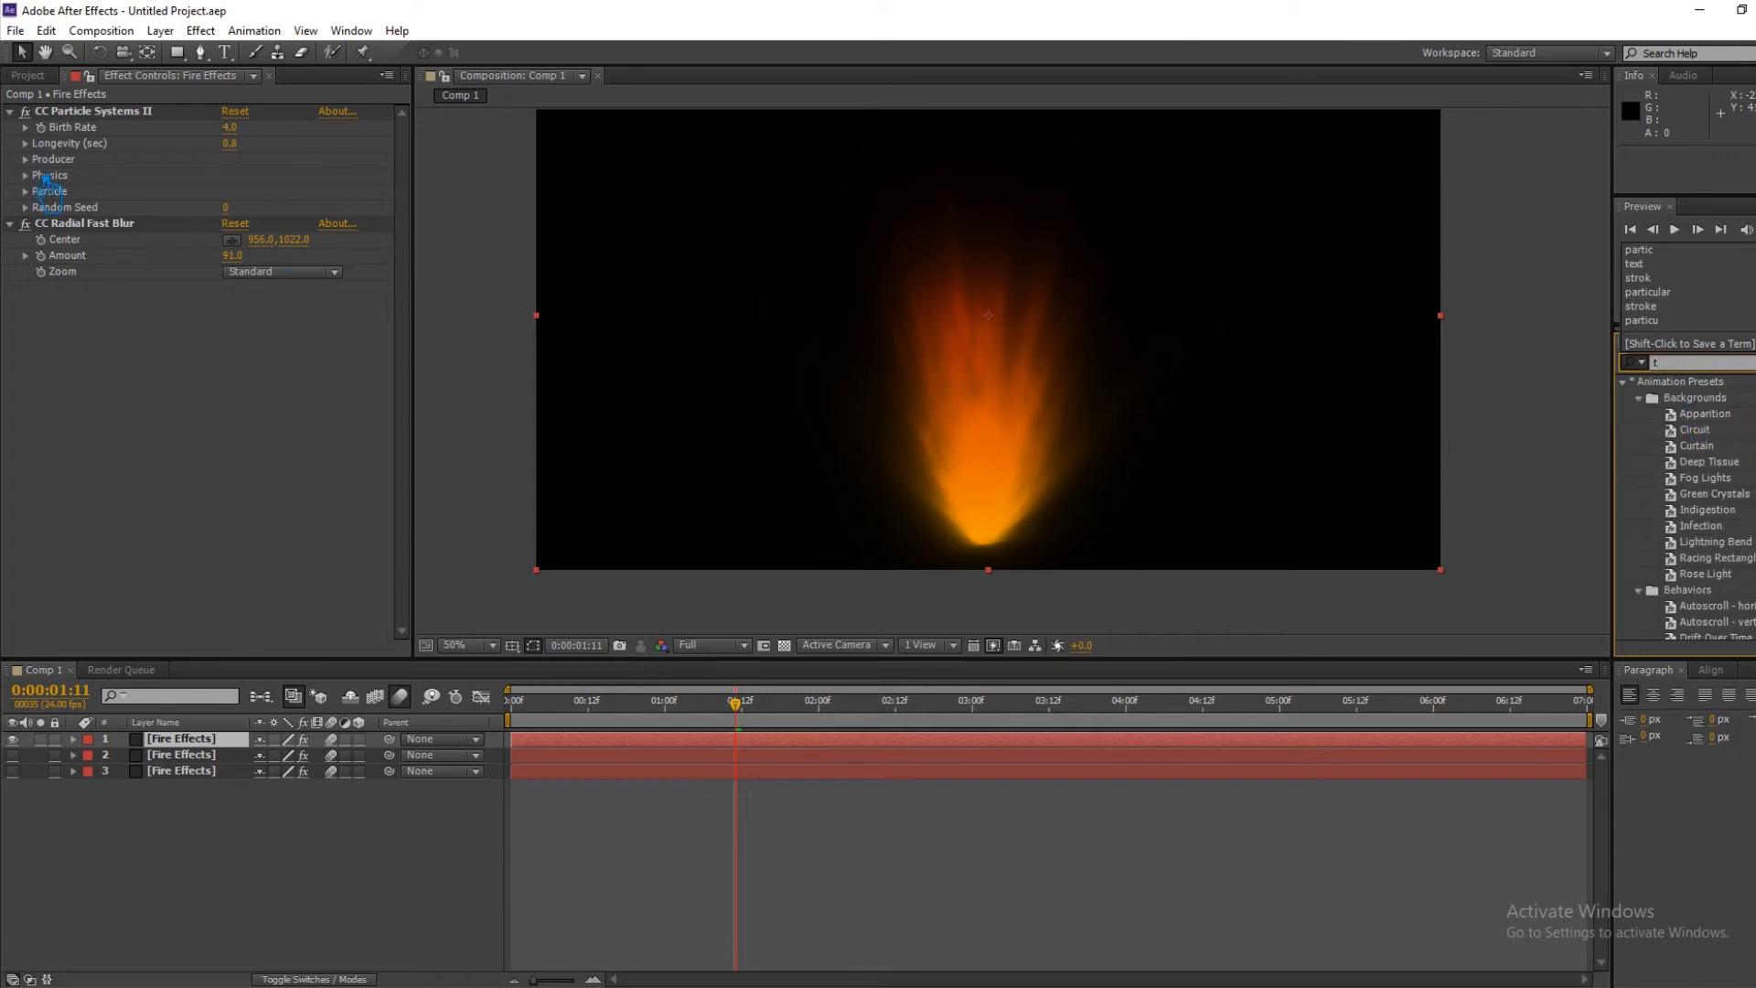
{"action": "left_click", "coordinate": [25, 228]}
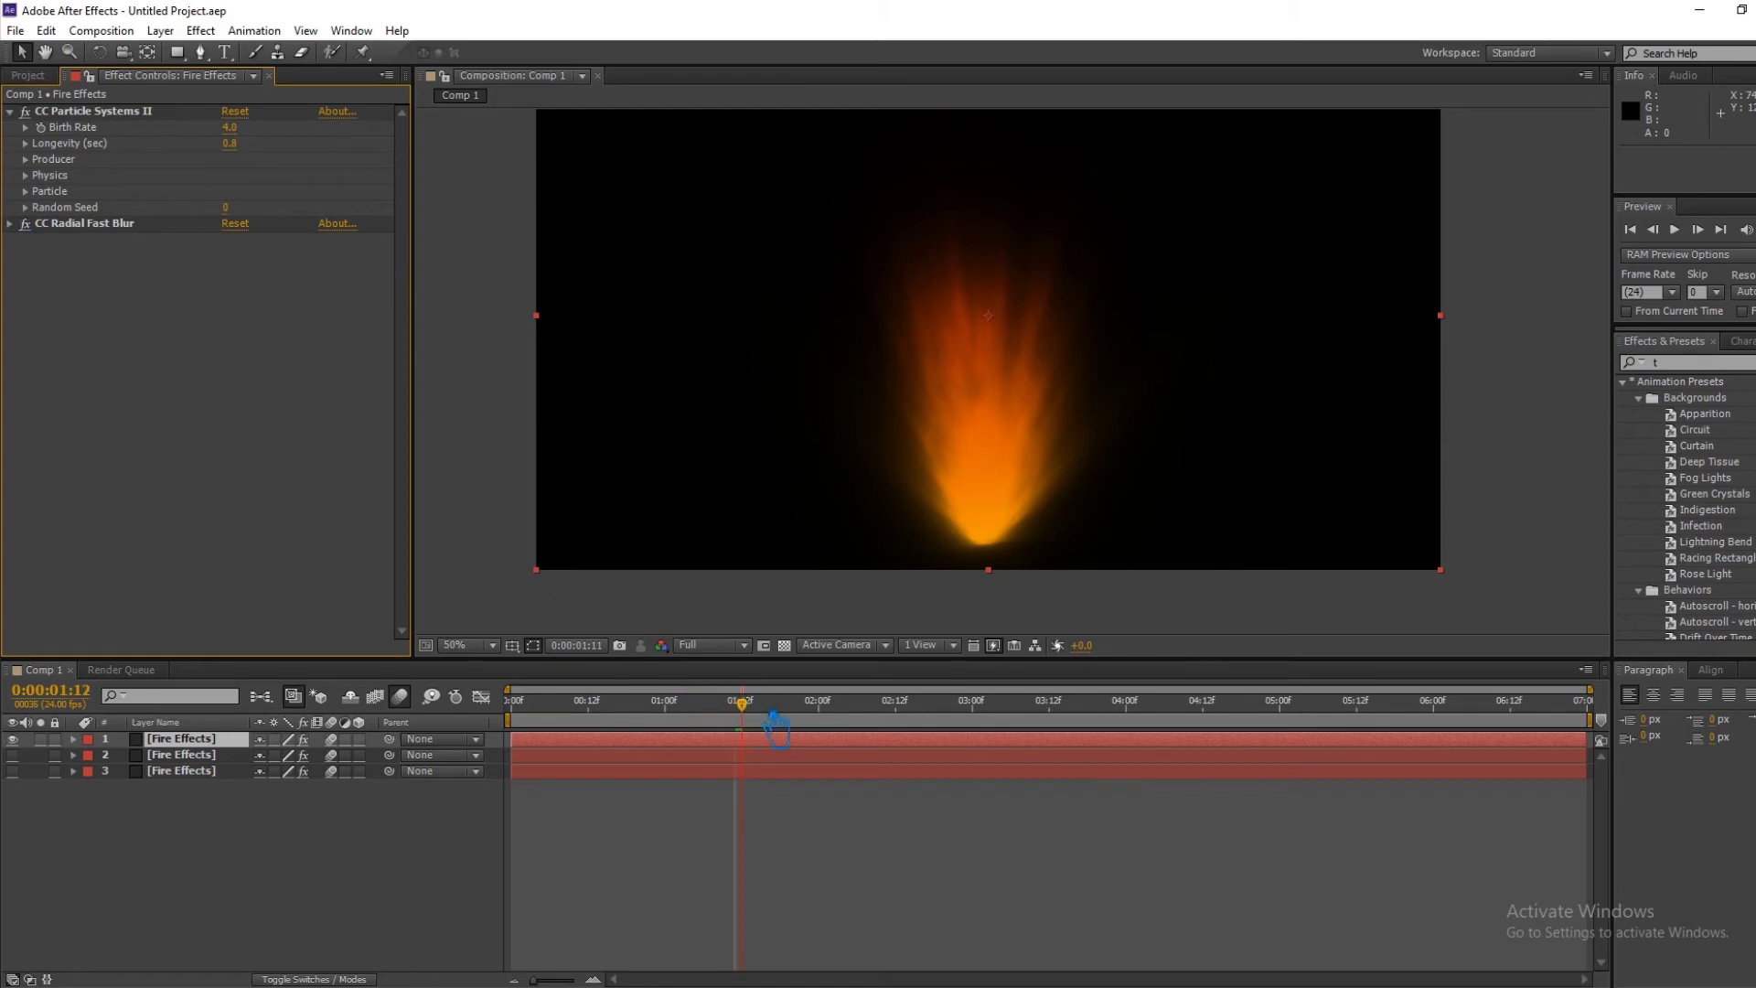
At 0:00:02:22, lower the CC Radial Fast Blur Amount to 70, save, and run a RAM preview.
{"action": "left_click", "coordinate": [870, 703]}
{"action": "left_click_drag", "start_coordinate": [886, 739], "coordinate": [967, 748]}
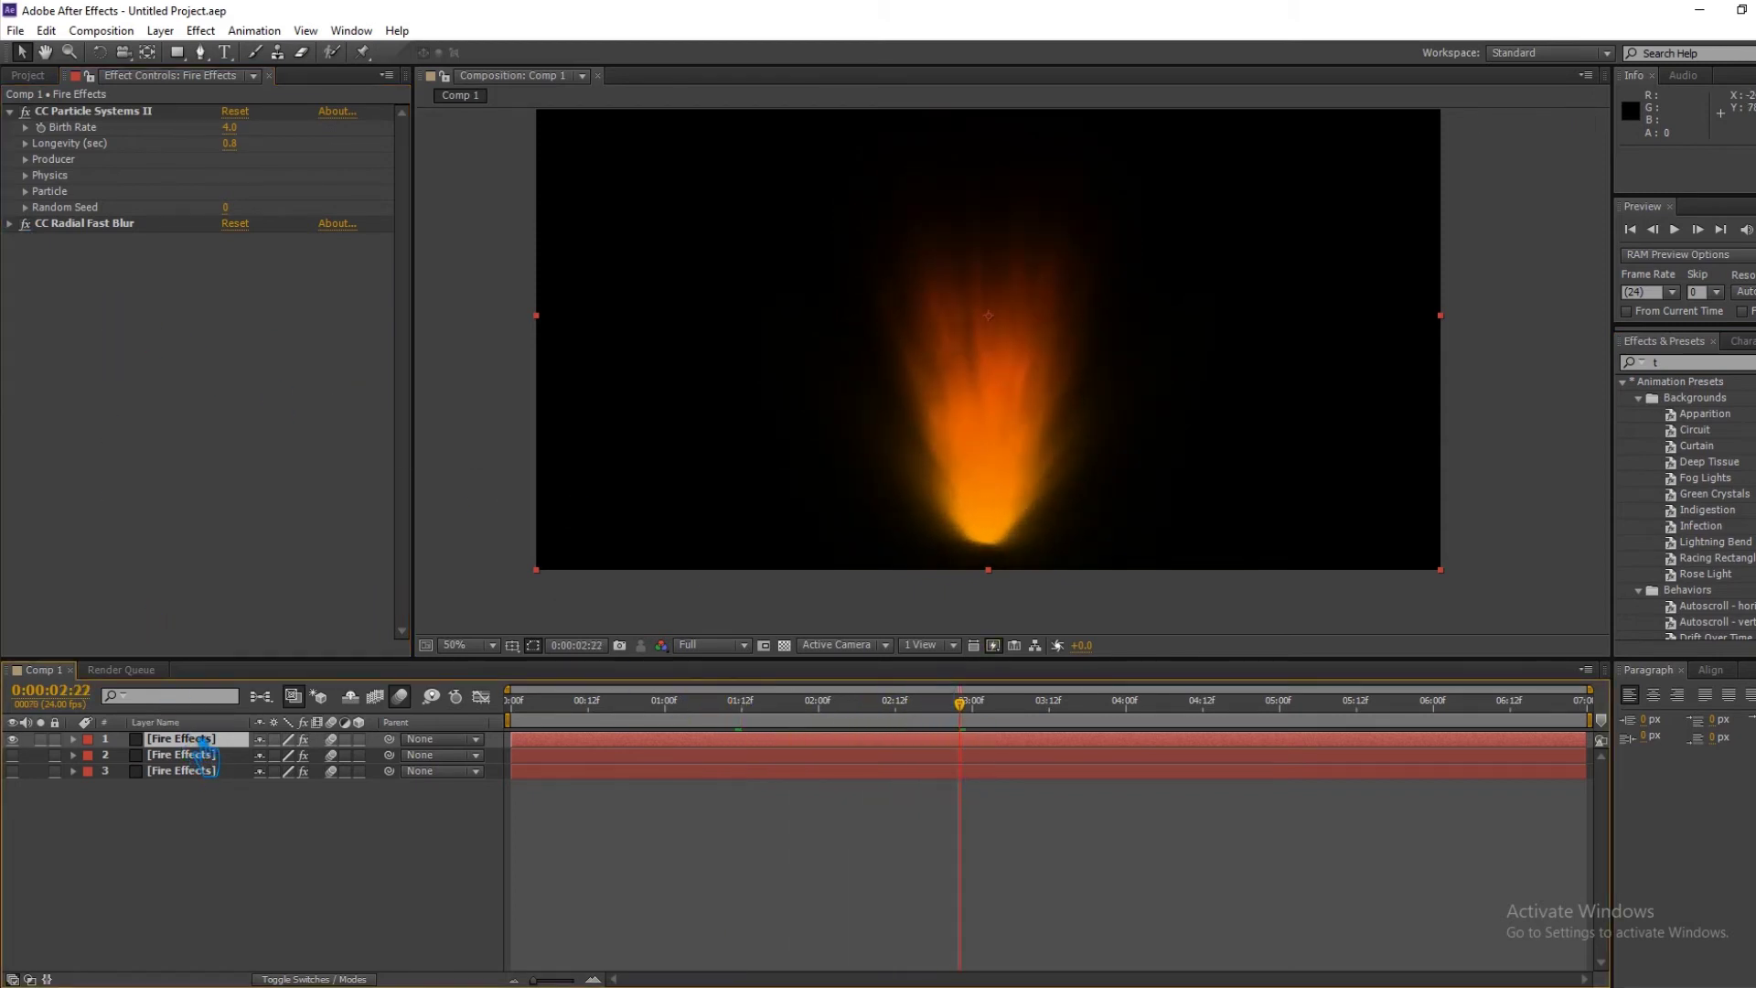
{"action": "left_click", "coordinate": [10, 223]}
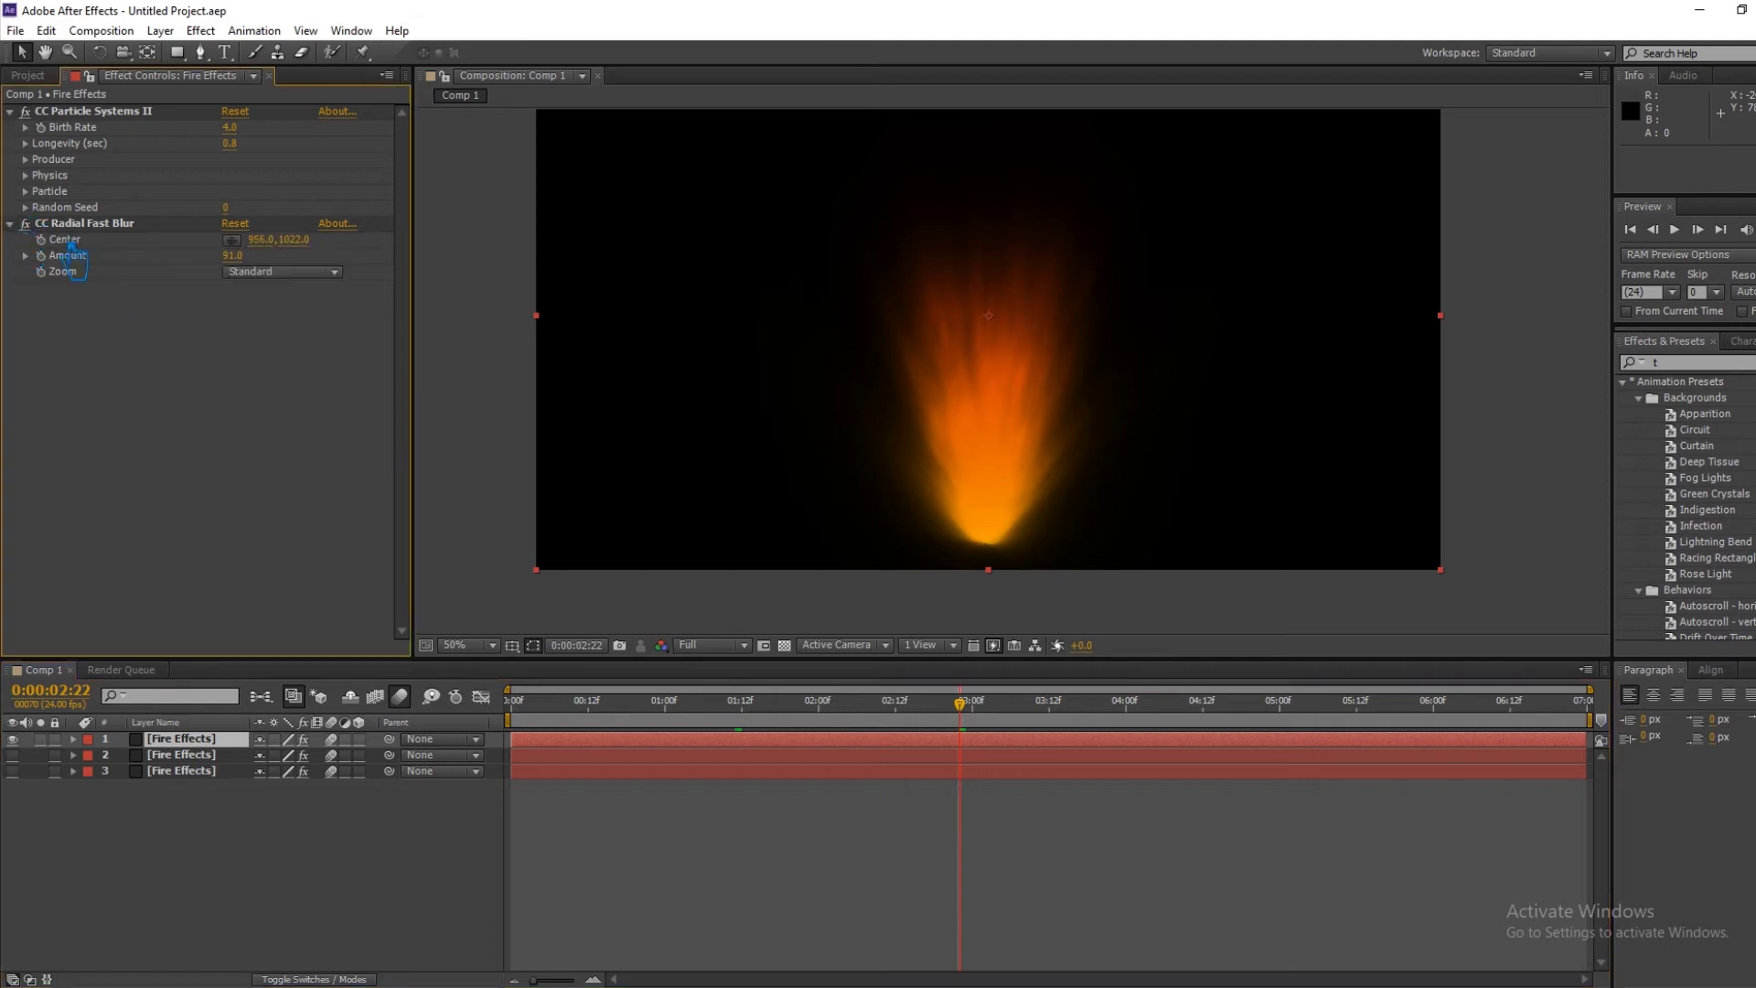
{"action": "left_click_drag", "start_coordinate": [252, 271], "coordinate": [231, 275]}
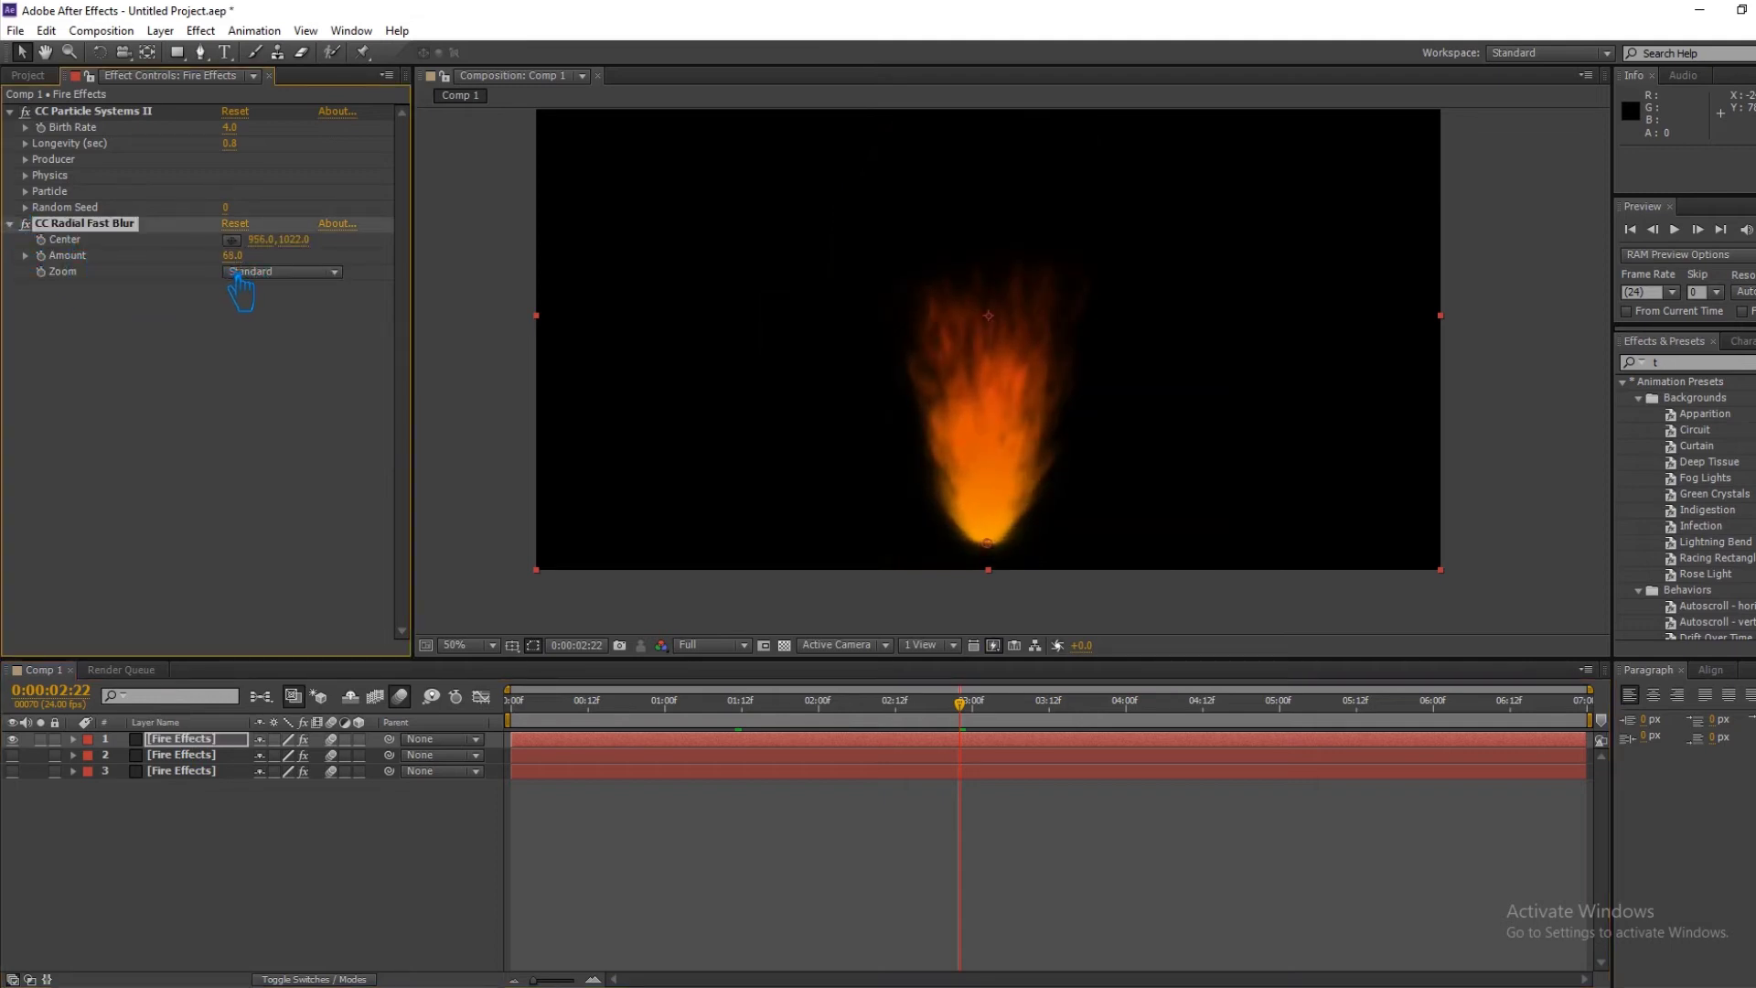
{"action": "left_click", "coordinate": [490, 391]}
{"action": "key", "text": "ctrl+s"}
{"action": "left_click", "coordinate": [1674, 229]}
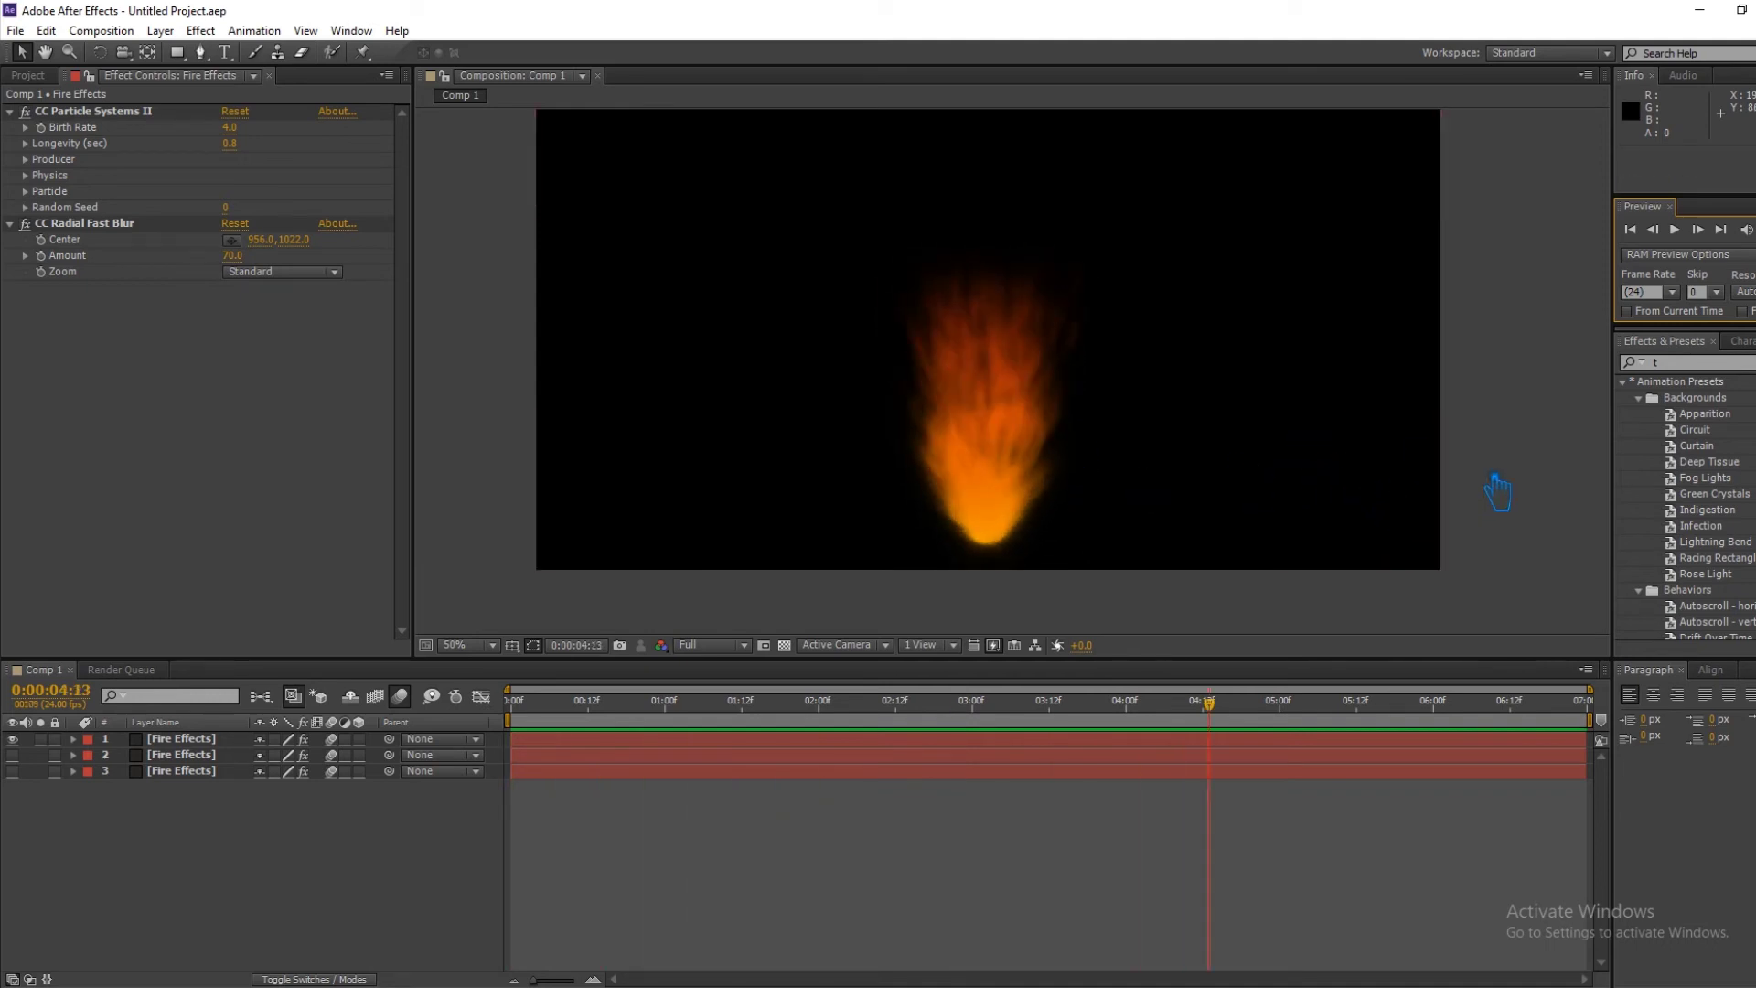
{"action": "left_click", "coordinate": [1653, 363]}
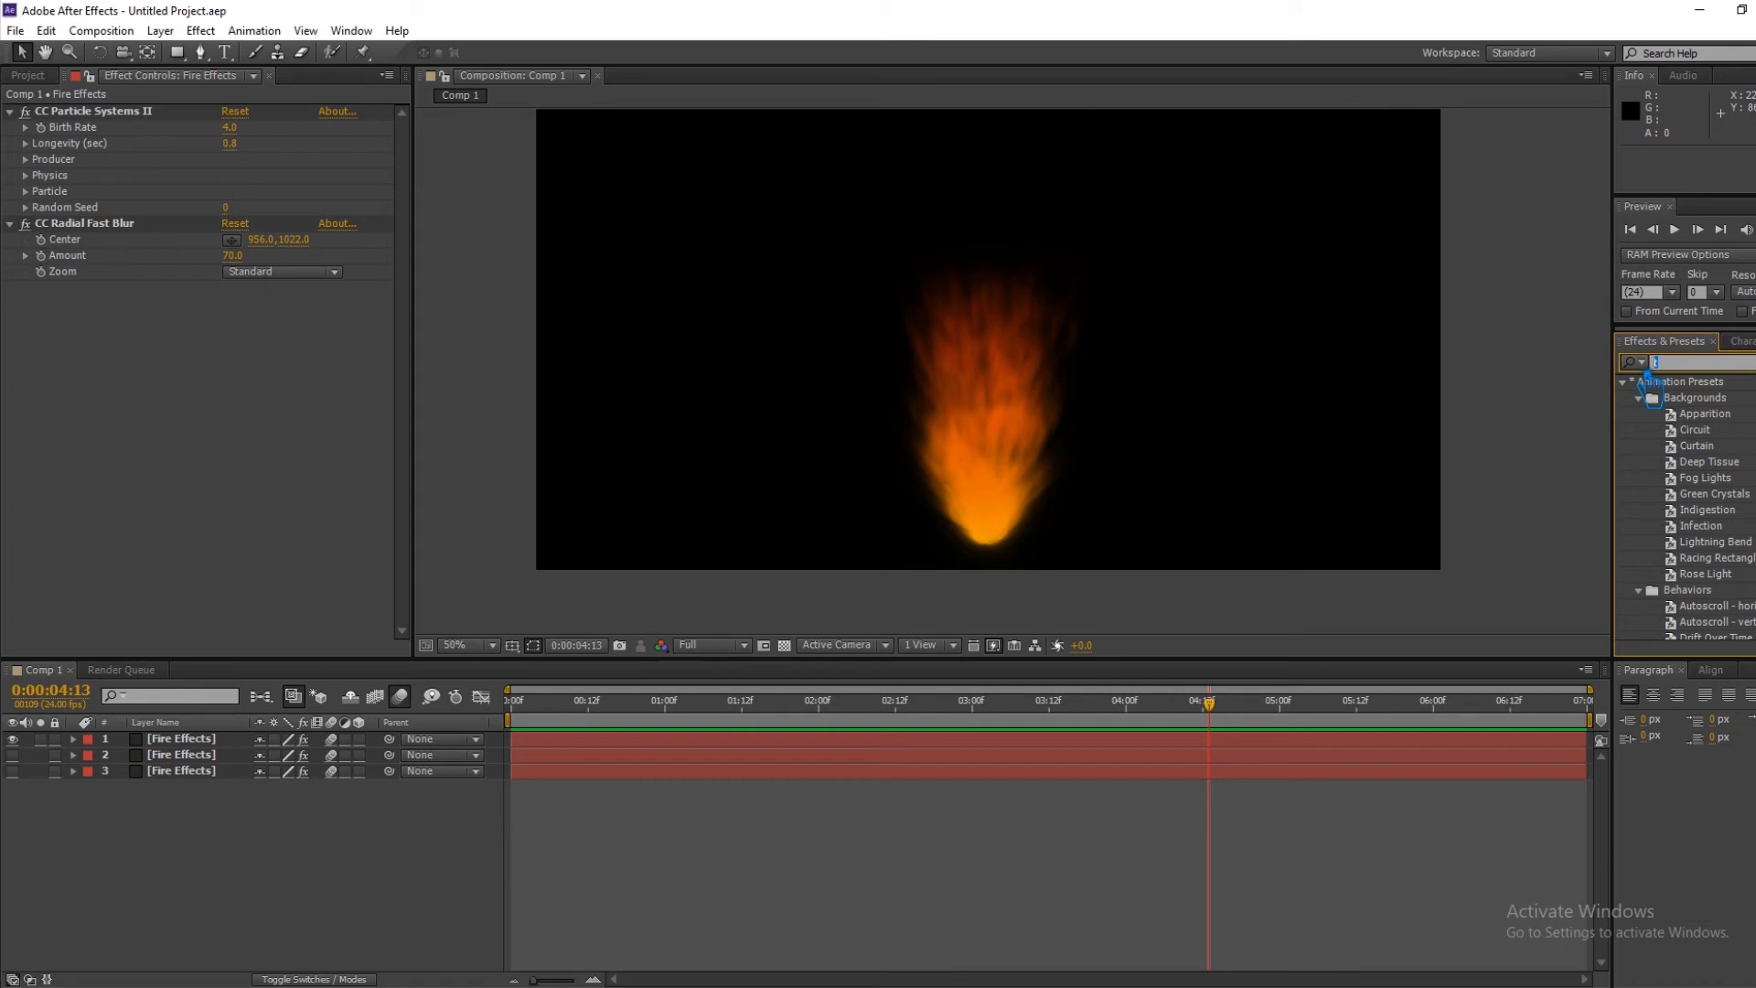
Search Effects & Presets for 'blur', select CC Vector Blur, and duplicate the top Fire Effects layer.
{"action": "type", "text": "vacto"}
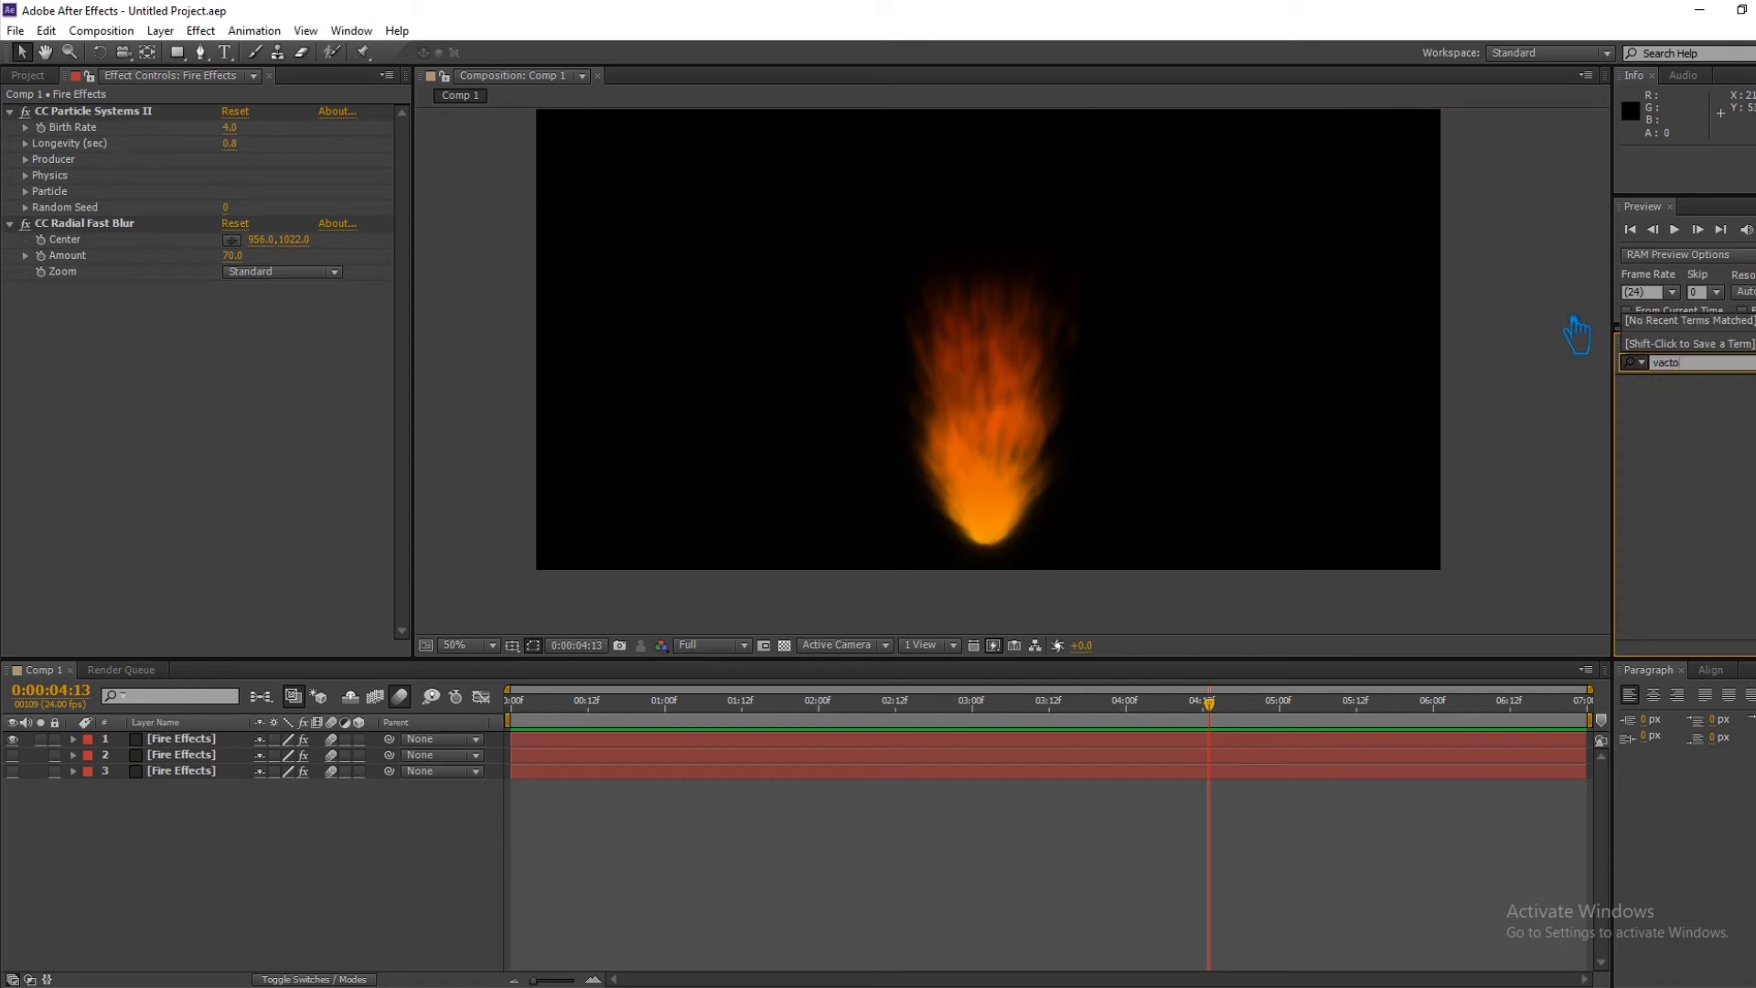
{"action": "key", "text": "BackSpace"}
{"action": "key", "text": "BackSpace"}
{"action": "key", "text": "BackSpace"}
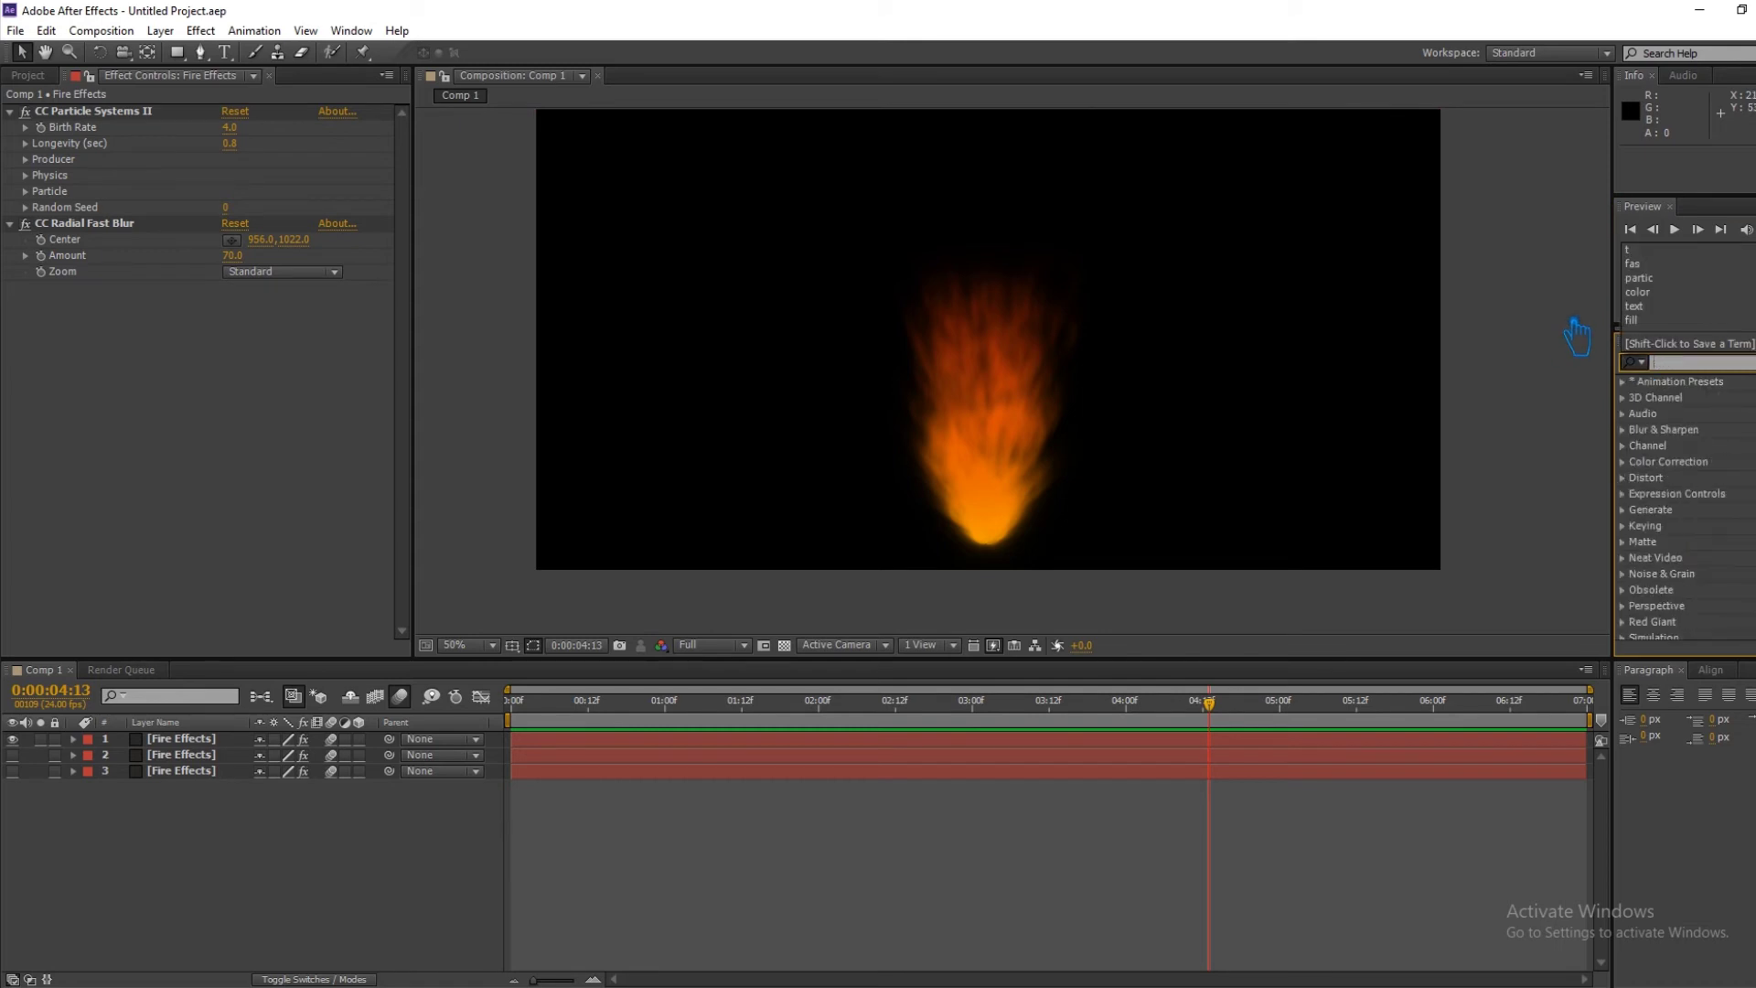
{"action": "type", "text": "blur"}
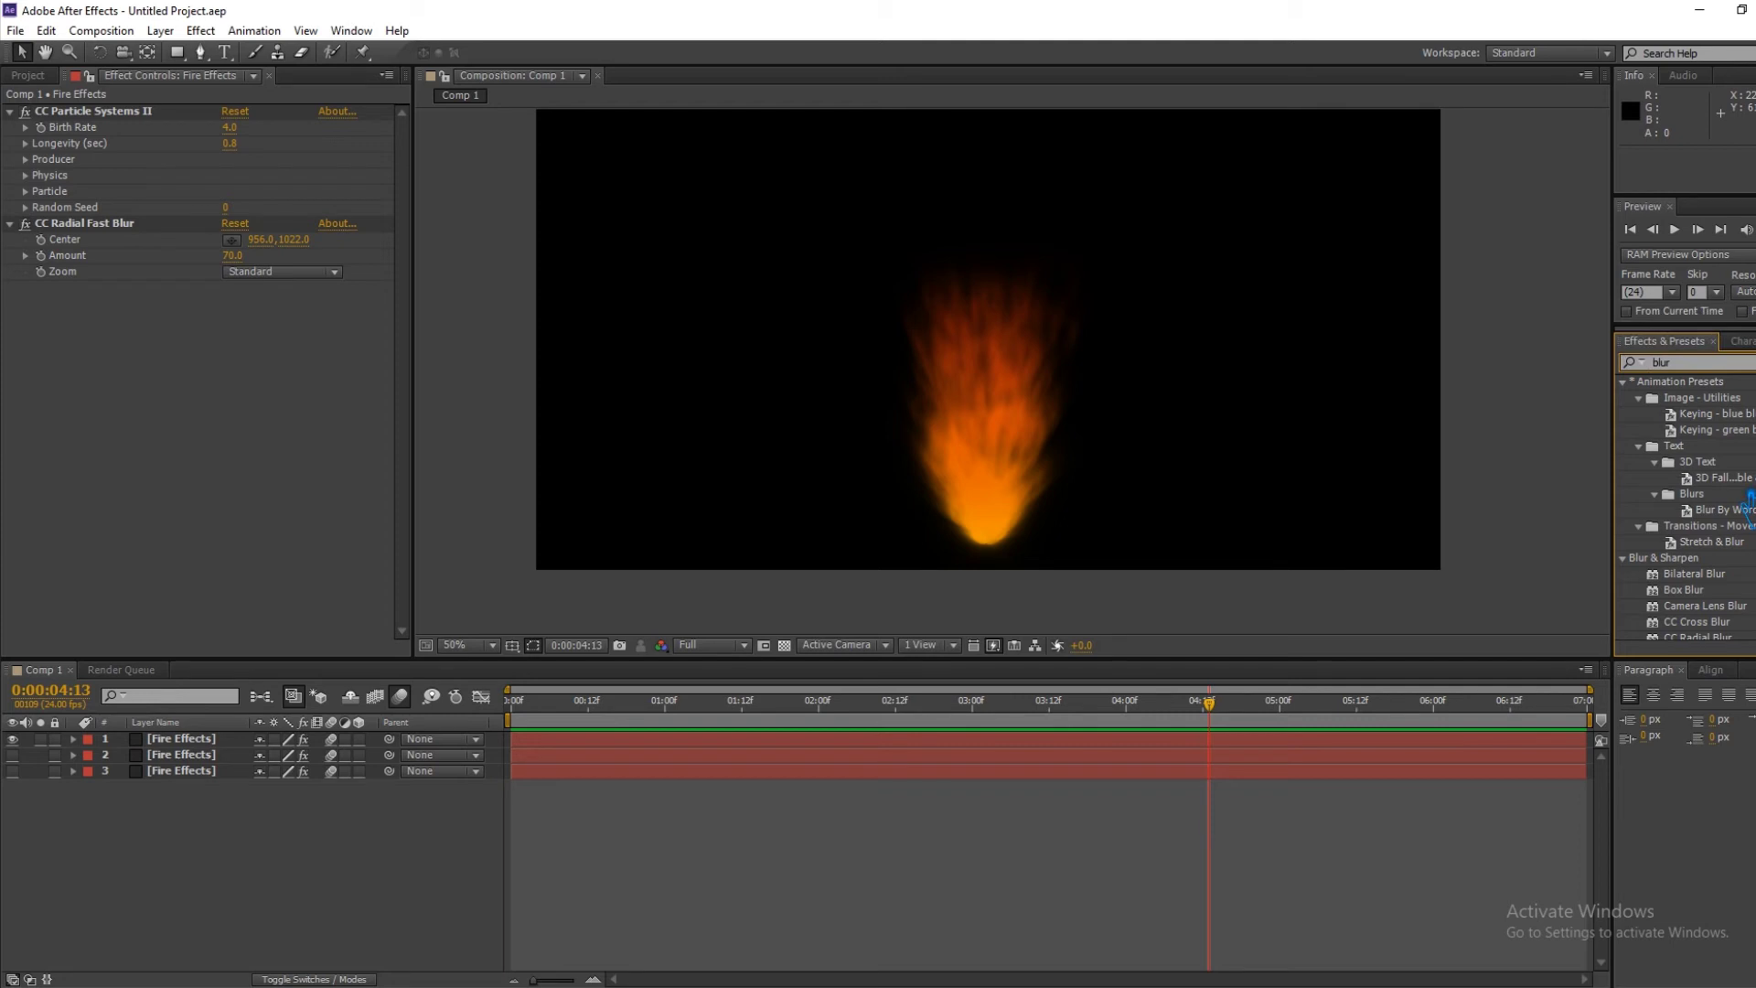
{"action": "scroll", "coordinate": [1749, 501], "scroll_direction": "down", "scroll_amount": 3}
{"action": "scroll", "coordinate": [1749, 501], "scroll_direction": "down", "scroll_amount": 3}
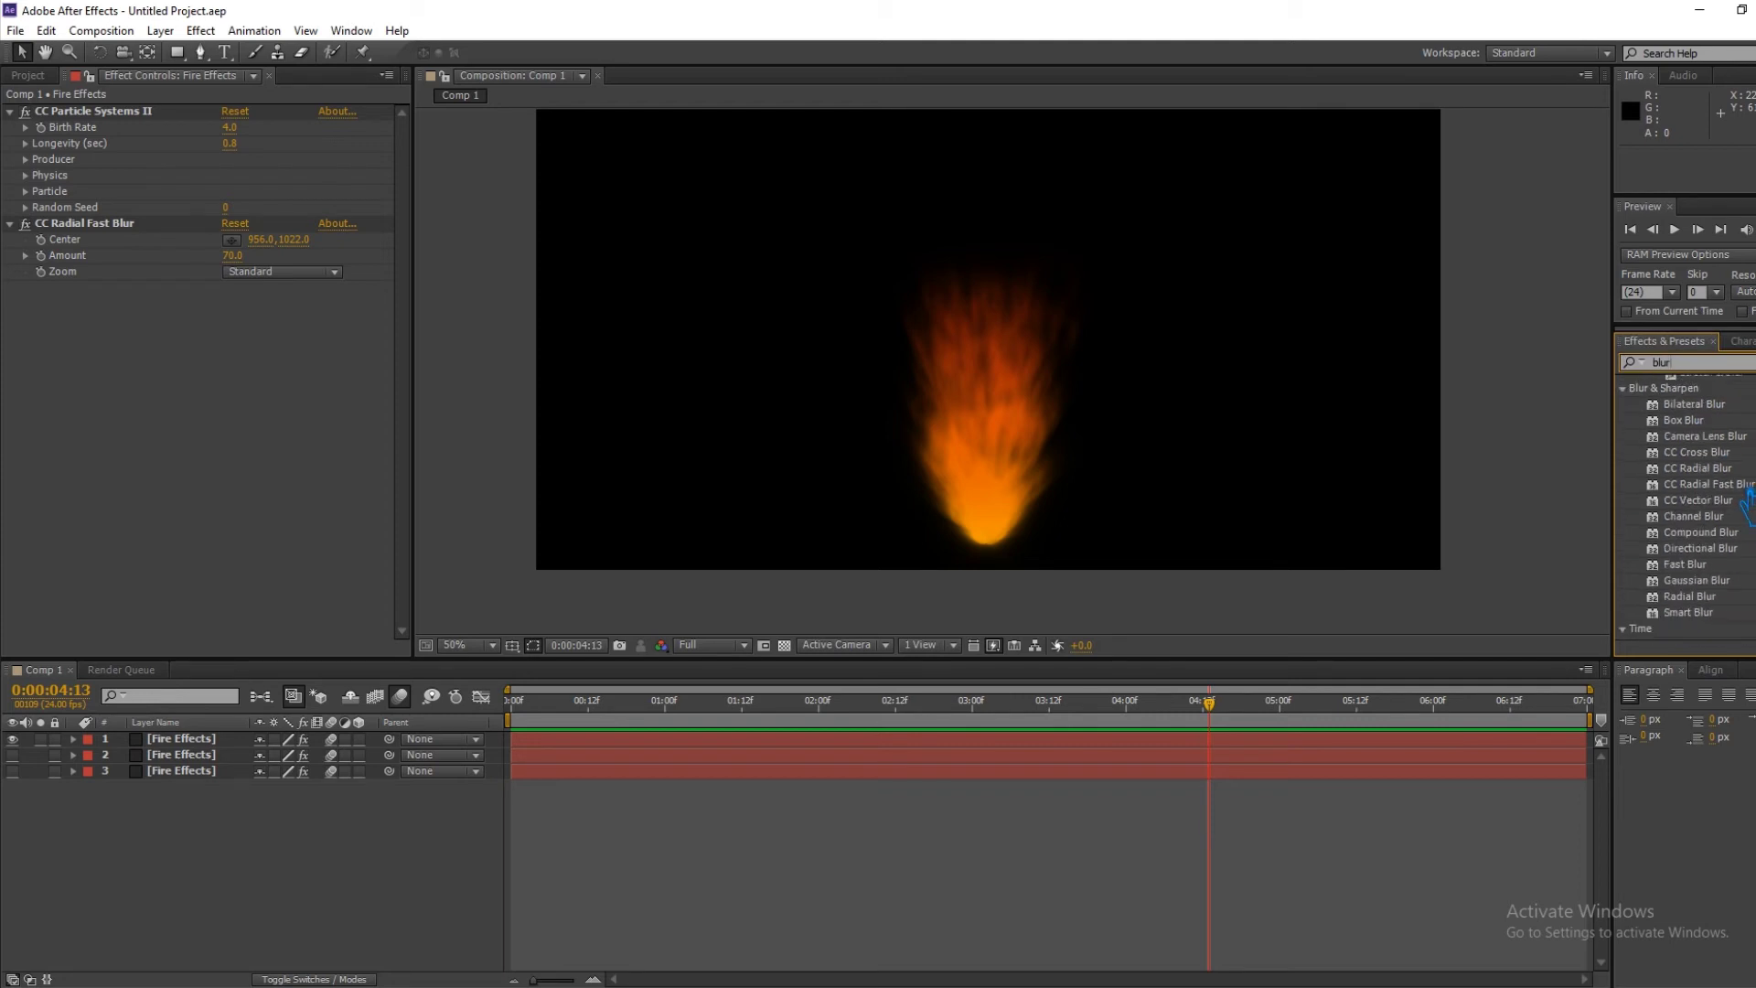
{"action": "left_click", "coordinate": [1719, 503]}
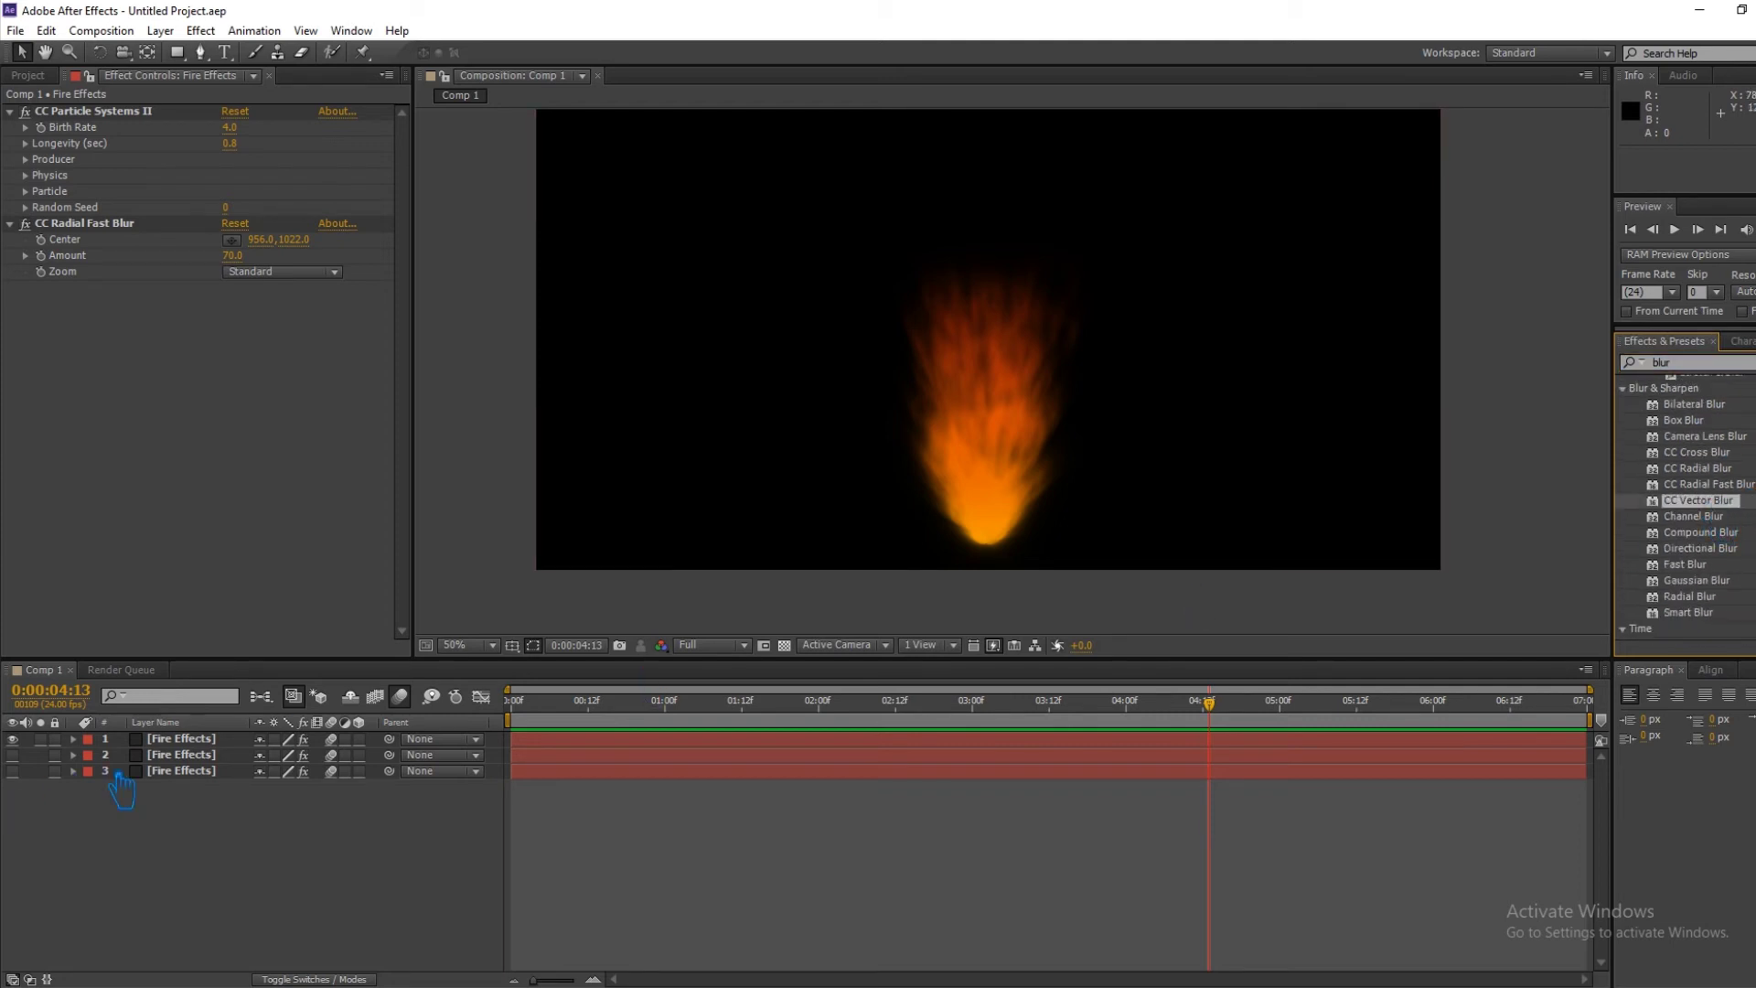
{"action": "left_click", "coordinate": [197, 741]}
{"action": "key", "text": "ctrl+d"}
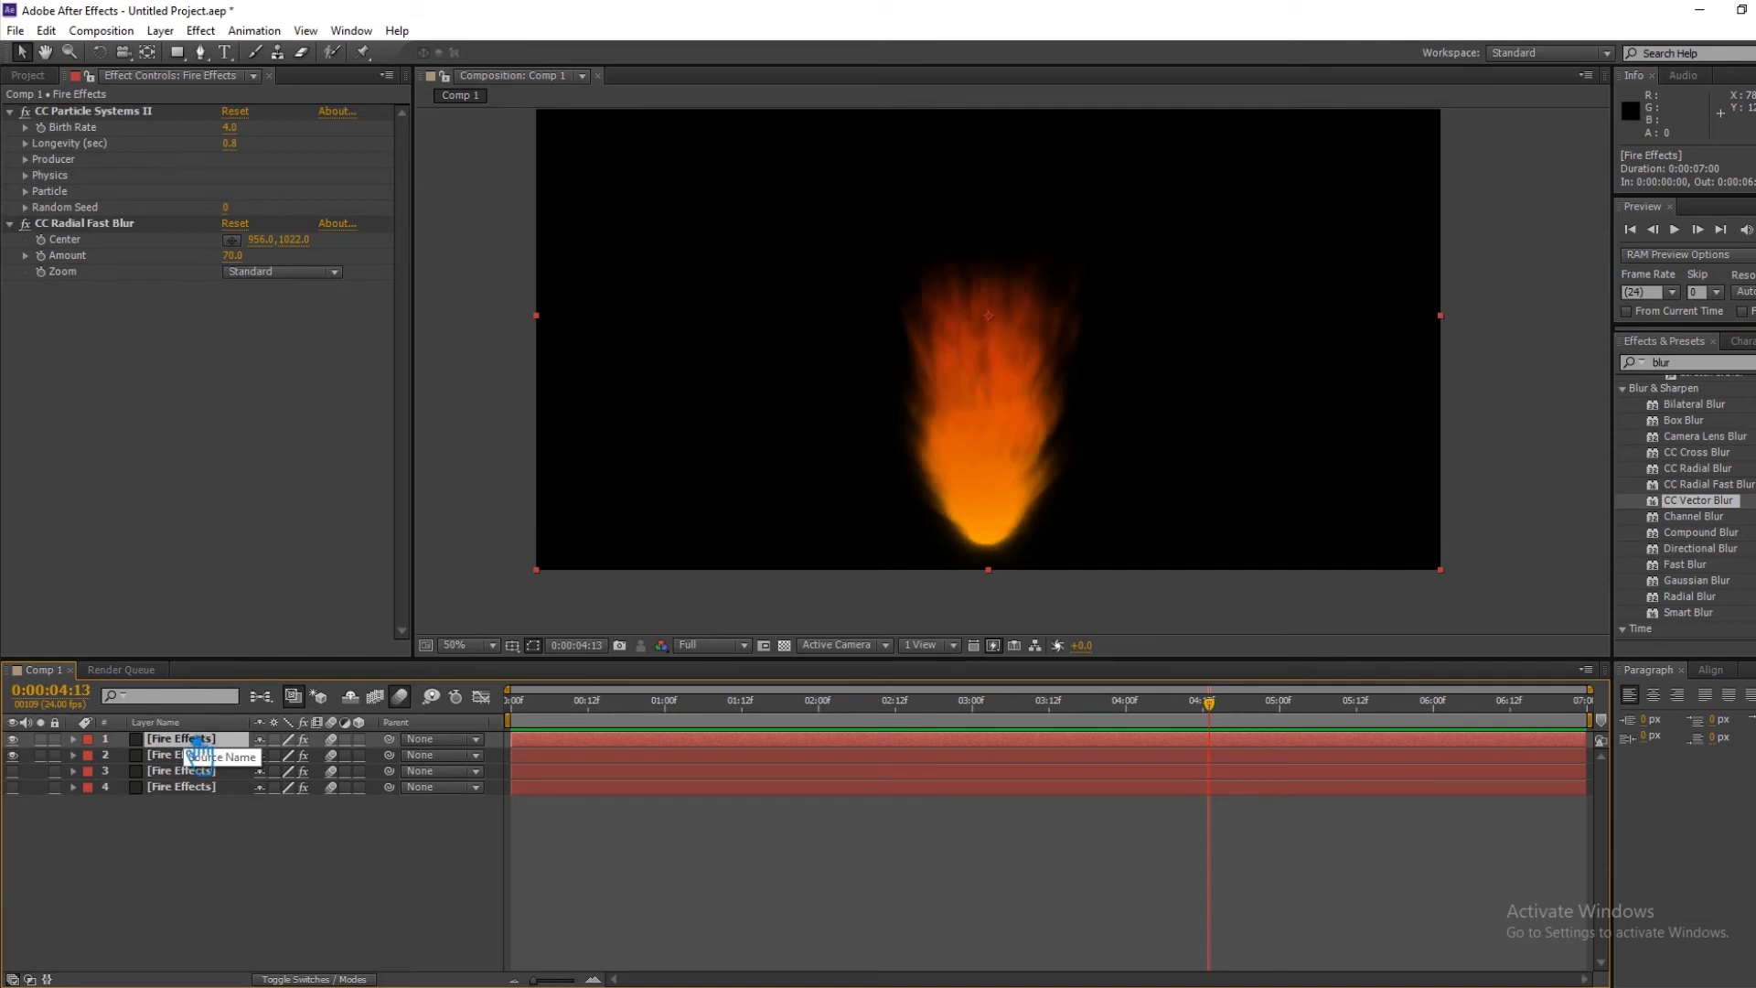
Add CC Vector Blur to the fire layer with Amount 41, Ridge Smoothness 12.5 and Map Softness 25.5.
{"action": "key", "text": "ctrl+s"}
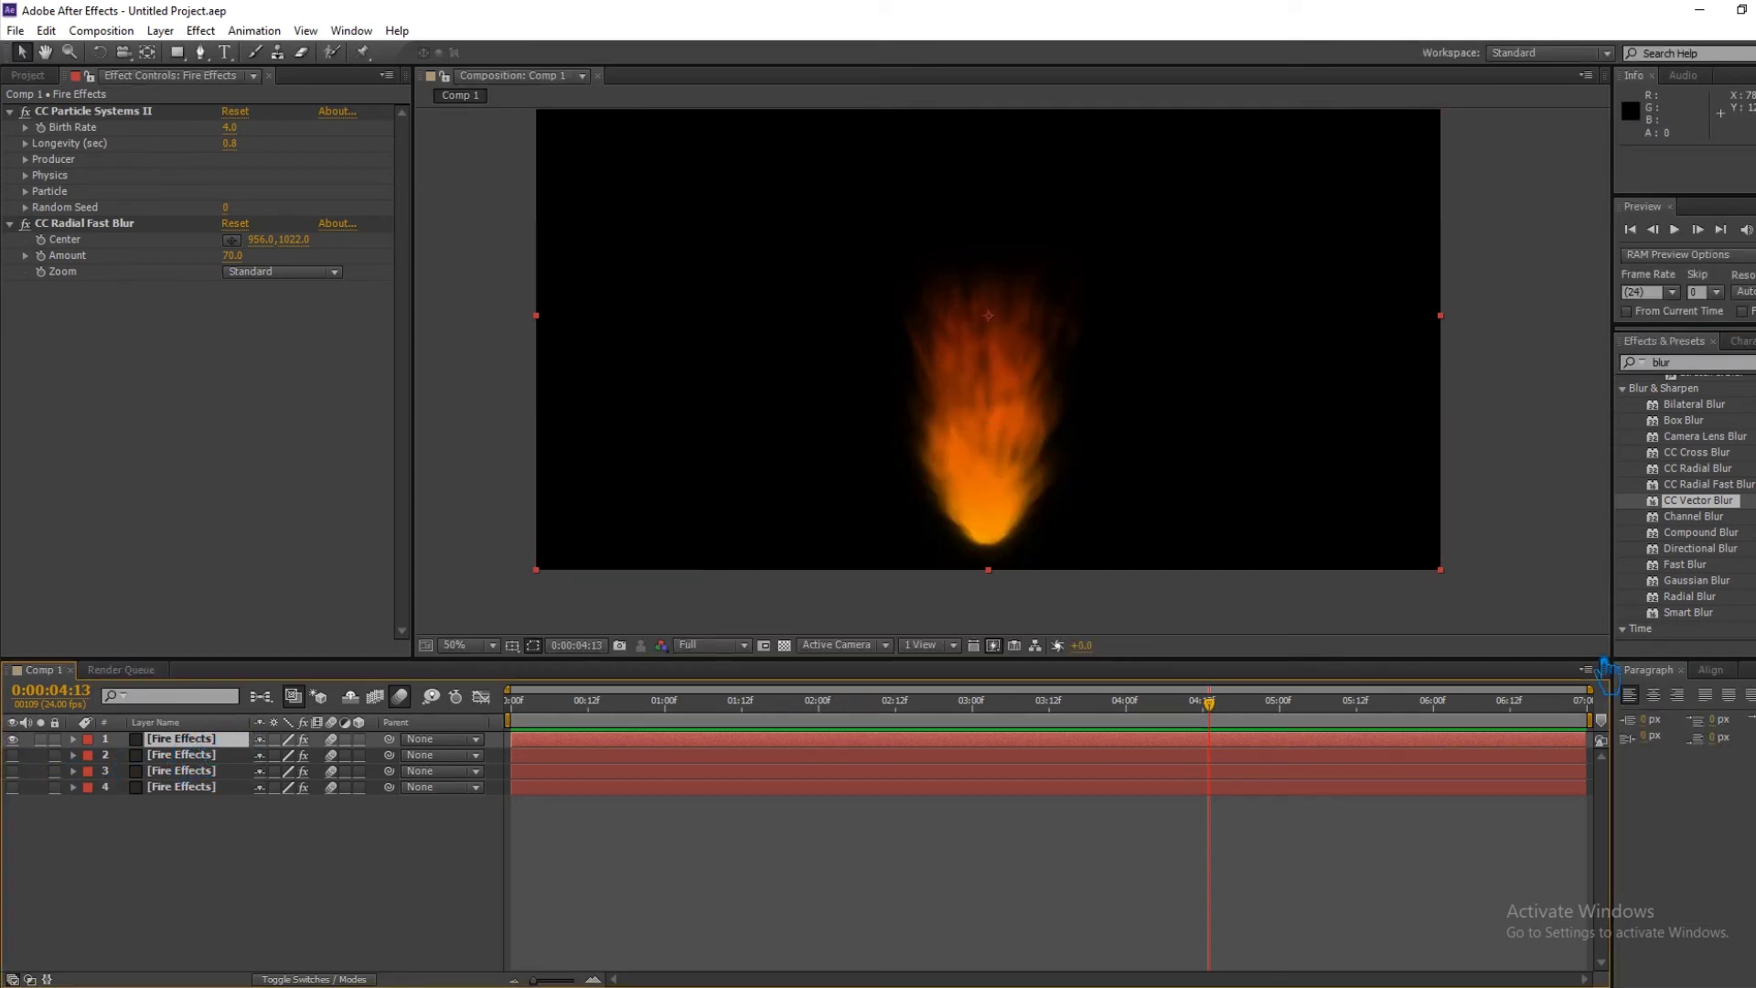
{"action": "left_click_drag", "start_coordinate": [1719, 513], "coordinate": [1011, 416]}
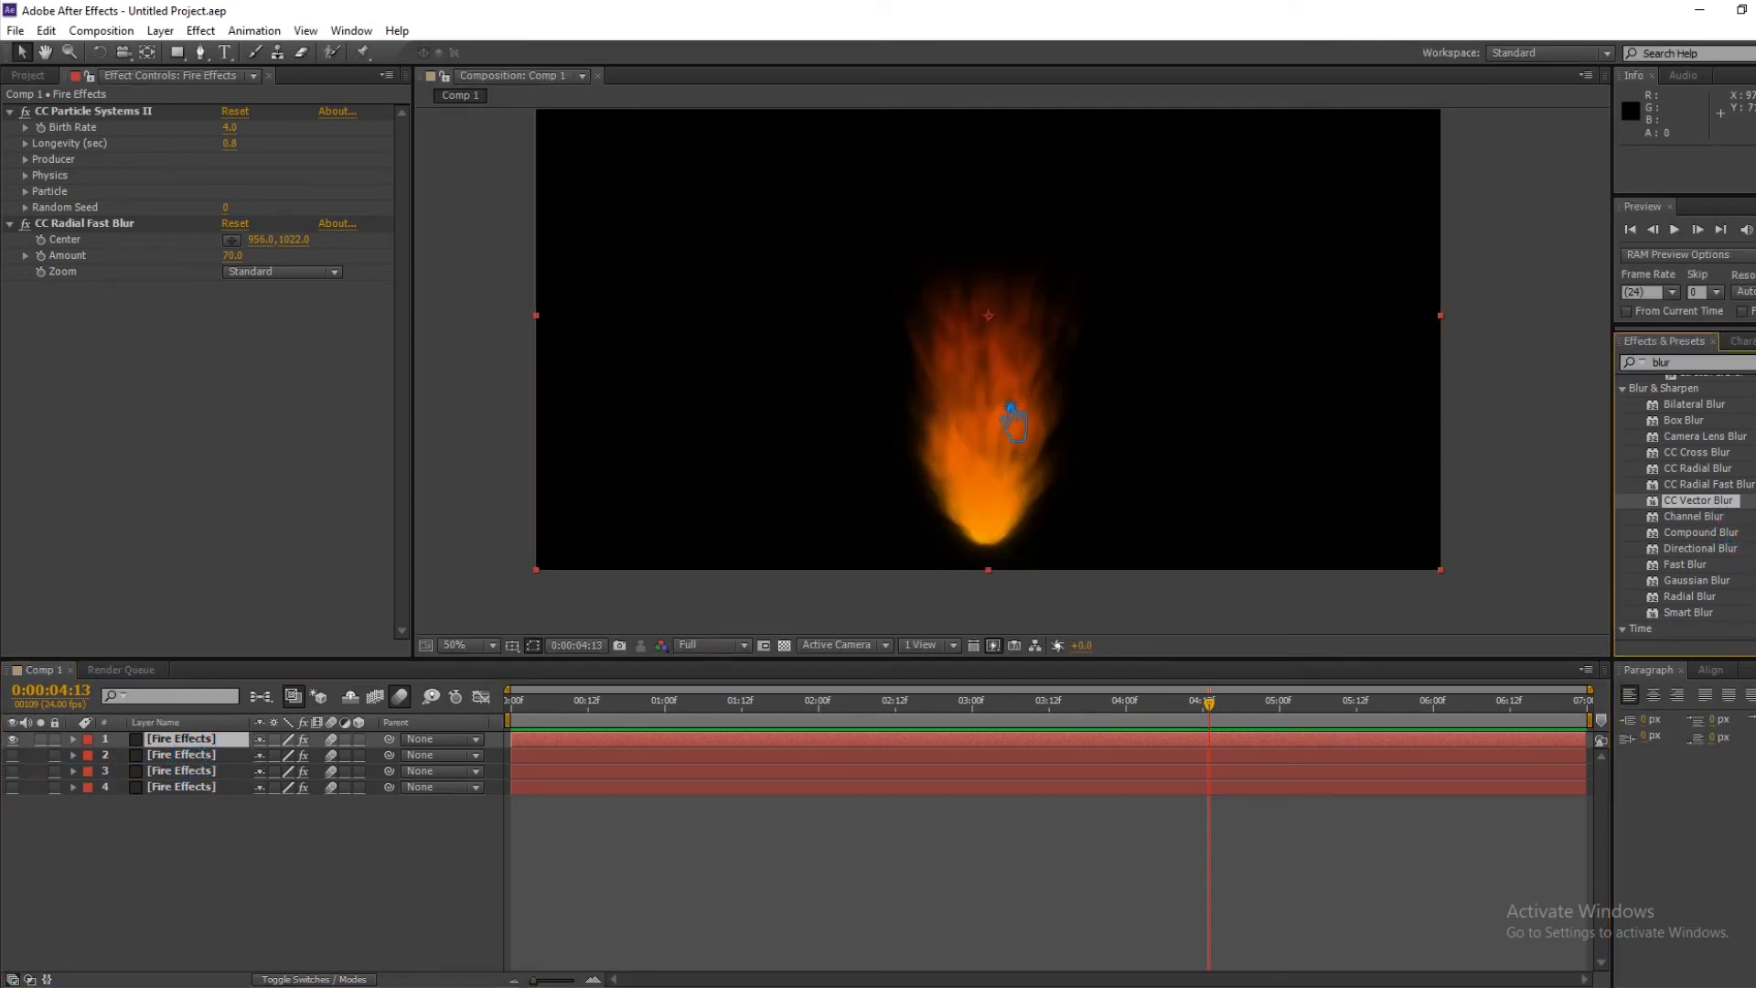
{"action": "mouse_move", "coordinate": [247, 324]}
{"action": "left_mouse_down"}
{"action": "mouse_move", "coordinate": [300, 341]}
{"action": "mouse_move", "coordinate": [262, 342]}
{"action": "left_mouse_up"}
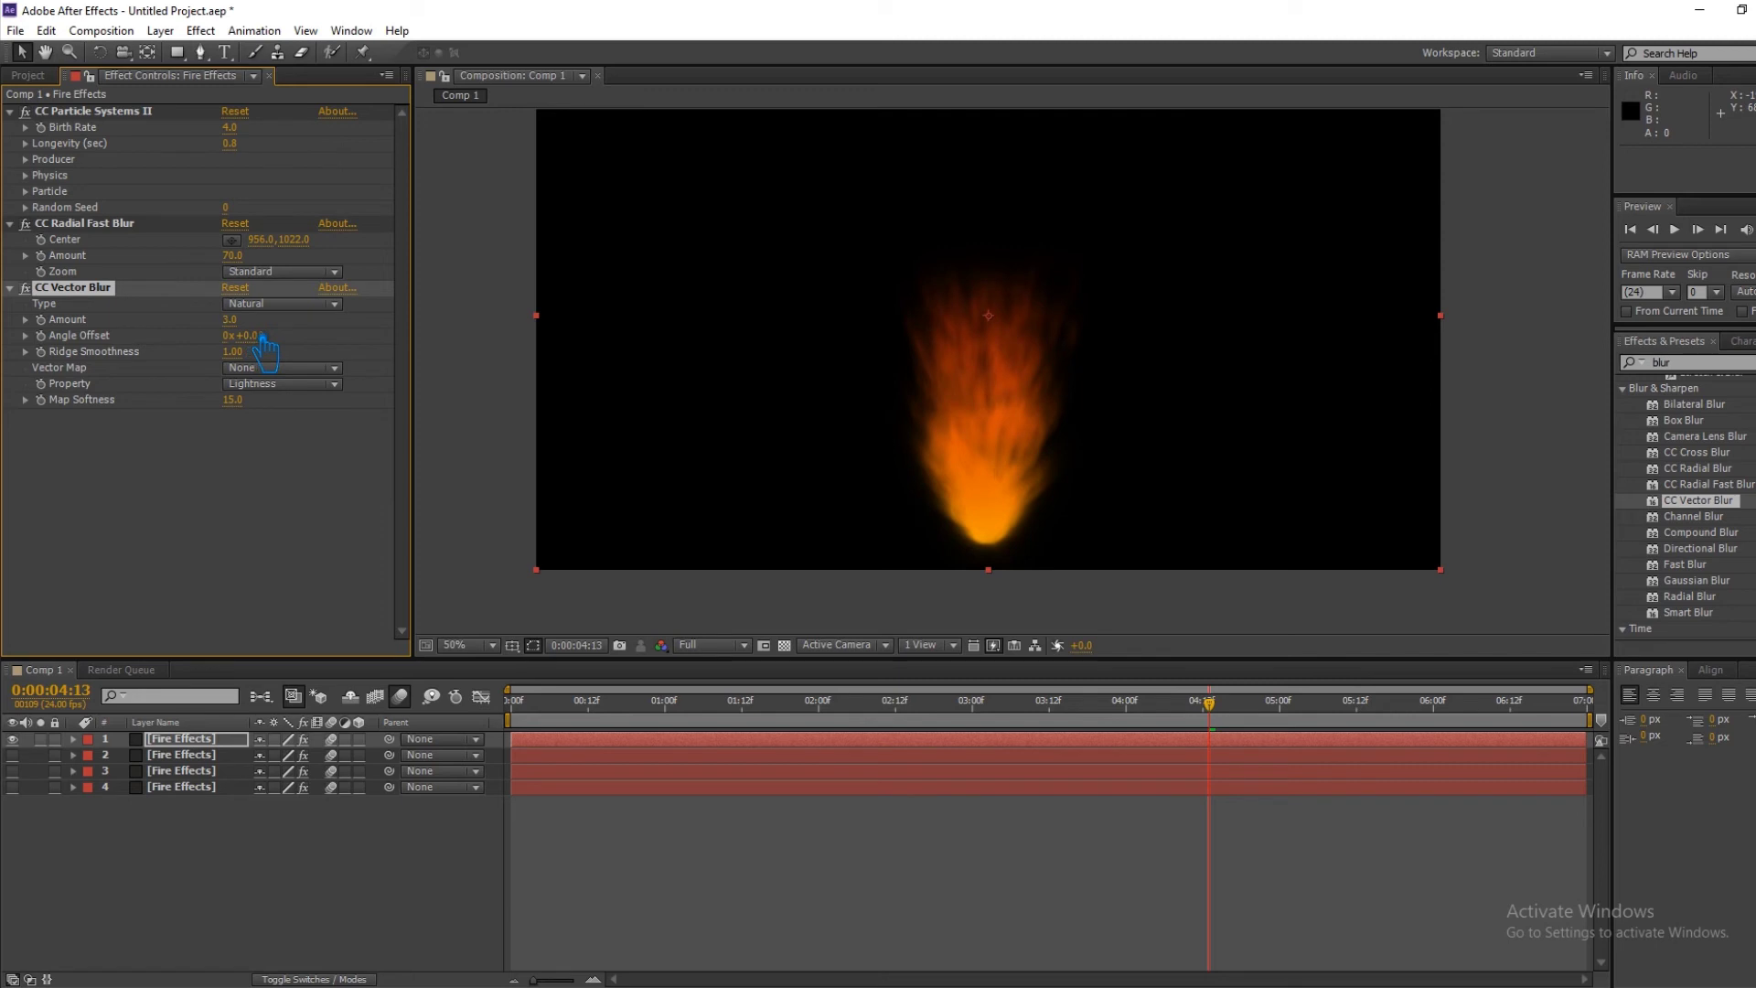
{"action": "left_click_drag", "start_coordinate": [266, 350], "coordinate": [262, 348]}
{"action": "left_click_drag", "start_coordinate": [233, 352], "coordinate": [320, 380]}
{"action": "mouse_move", "coordinate": [245, 331]}
{"action": "left_mouse_down"}
{"action": "mouse_move", "coordinate": [217, 340]}
{"action": "mouse_move", "coordinate": [317, 366]}
{"action": "left_mouse_up"}
{"action": "mouse_move", "coordinate": [193, 383]}
{"action": "left_mouse_down"}
{"action": "mouse_move", "coordinate": [164, 380]}
{"action": "mouse_move", "coordinate": [245, 375]}
{"action": "mouse_move", "coordinate": [146, 380]}
{"action": "mouse_move", "coordinate": [226, 380]}
{"action": "mouse_move", "coordinate": [151, 379]}
{"action": "mouse_move", "coordinate": [205, 384]}
{"action": "left_mouse_up"}
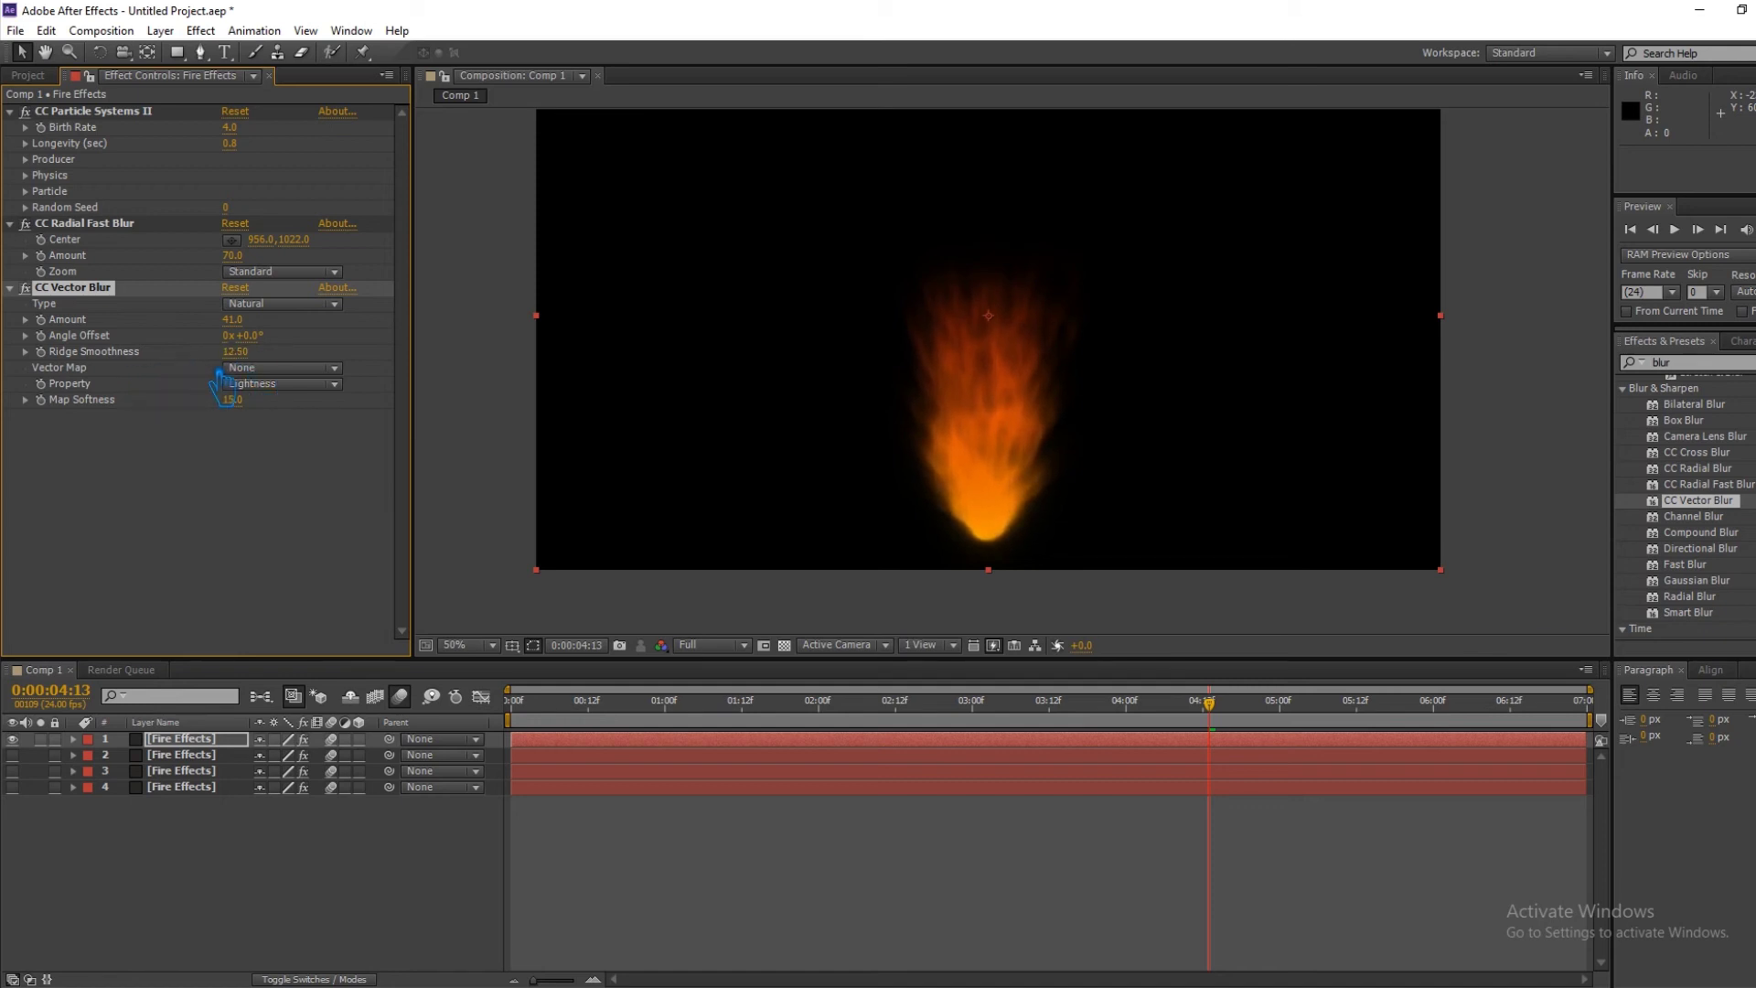
{"action": "key", "text": "ctrl+s"}
{"action": "left_click_drag", "start_coordinate": [242, 403], "coordinate": [349, 421]}
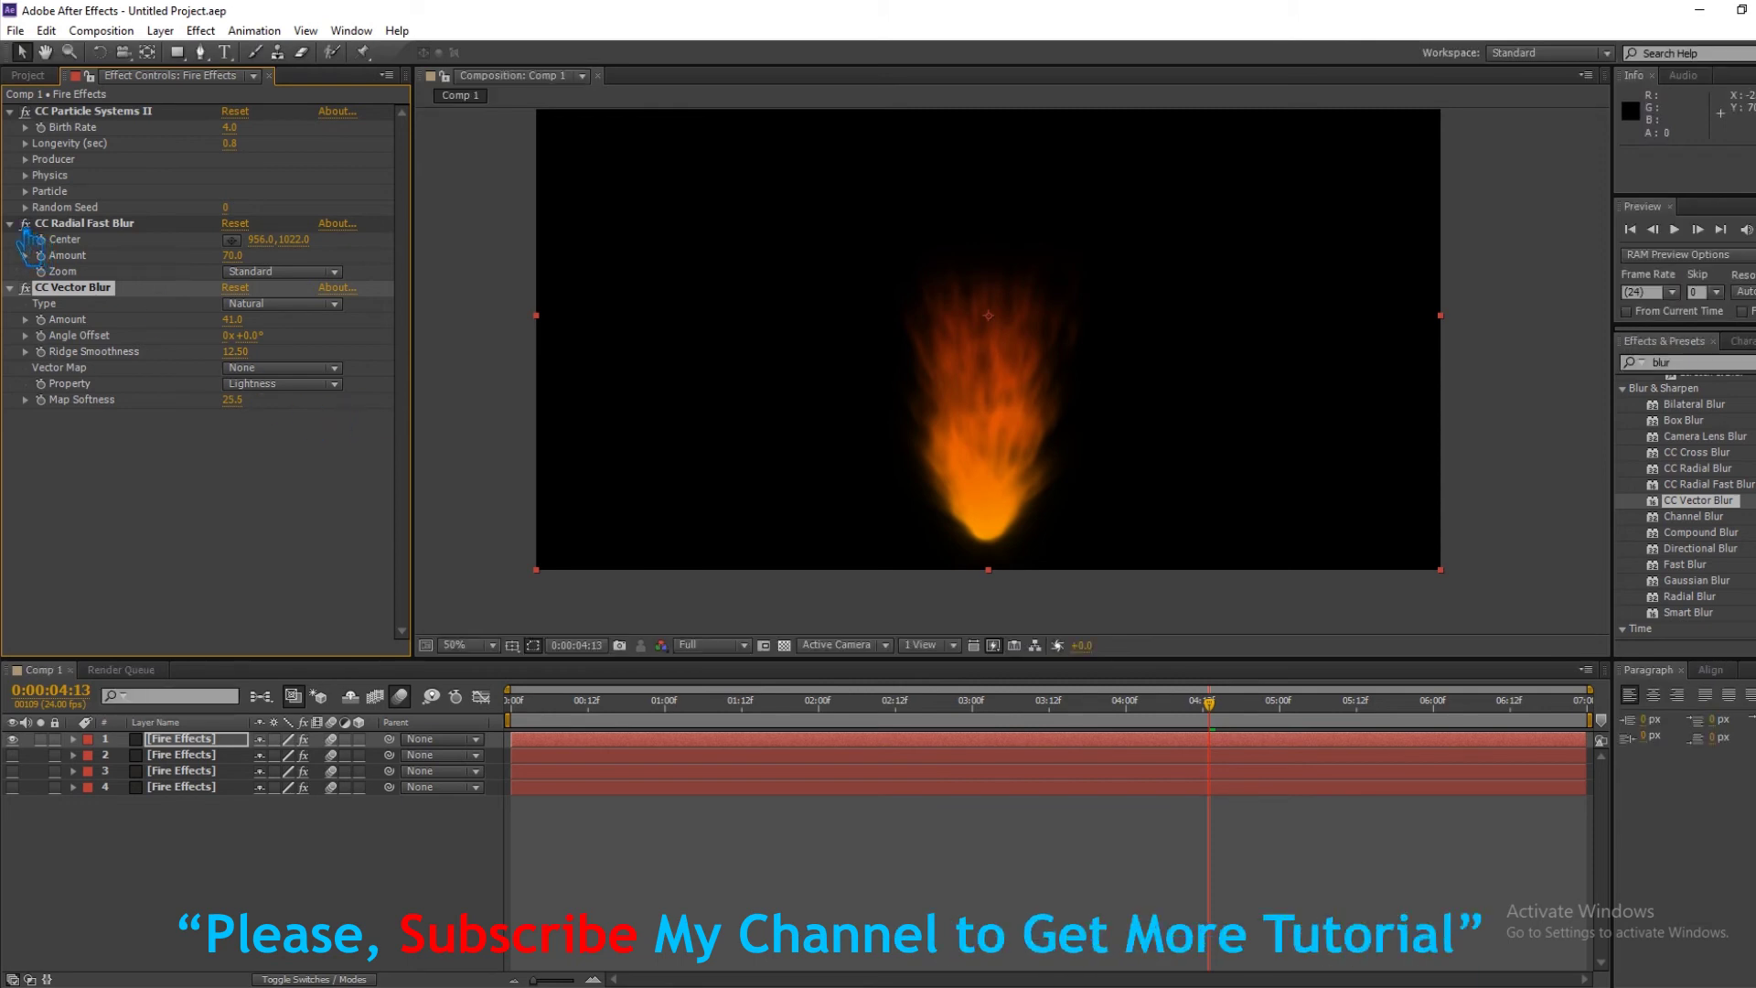
{"action": "left_click", "coordinate": [11, 223]}
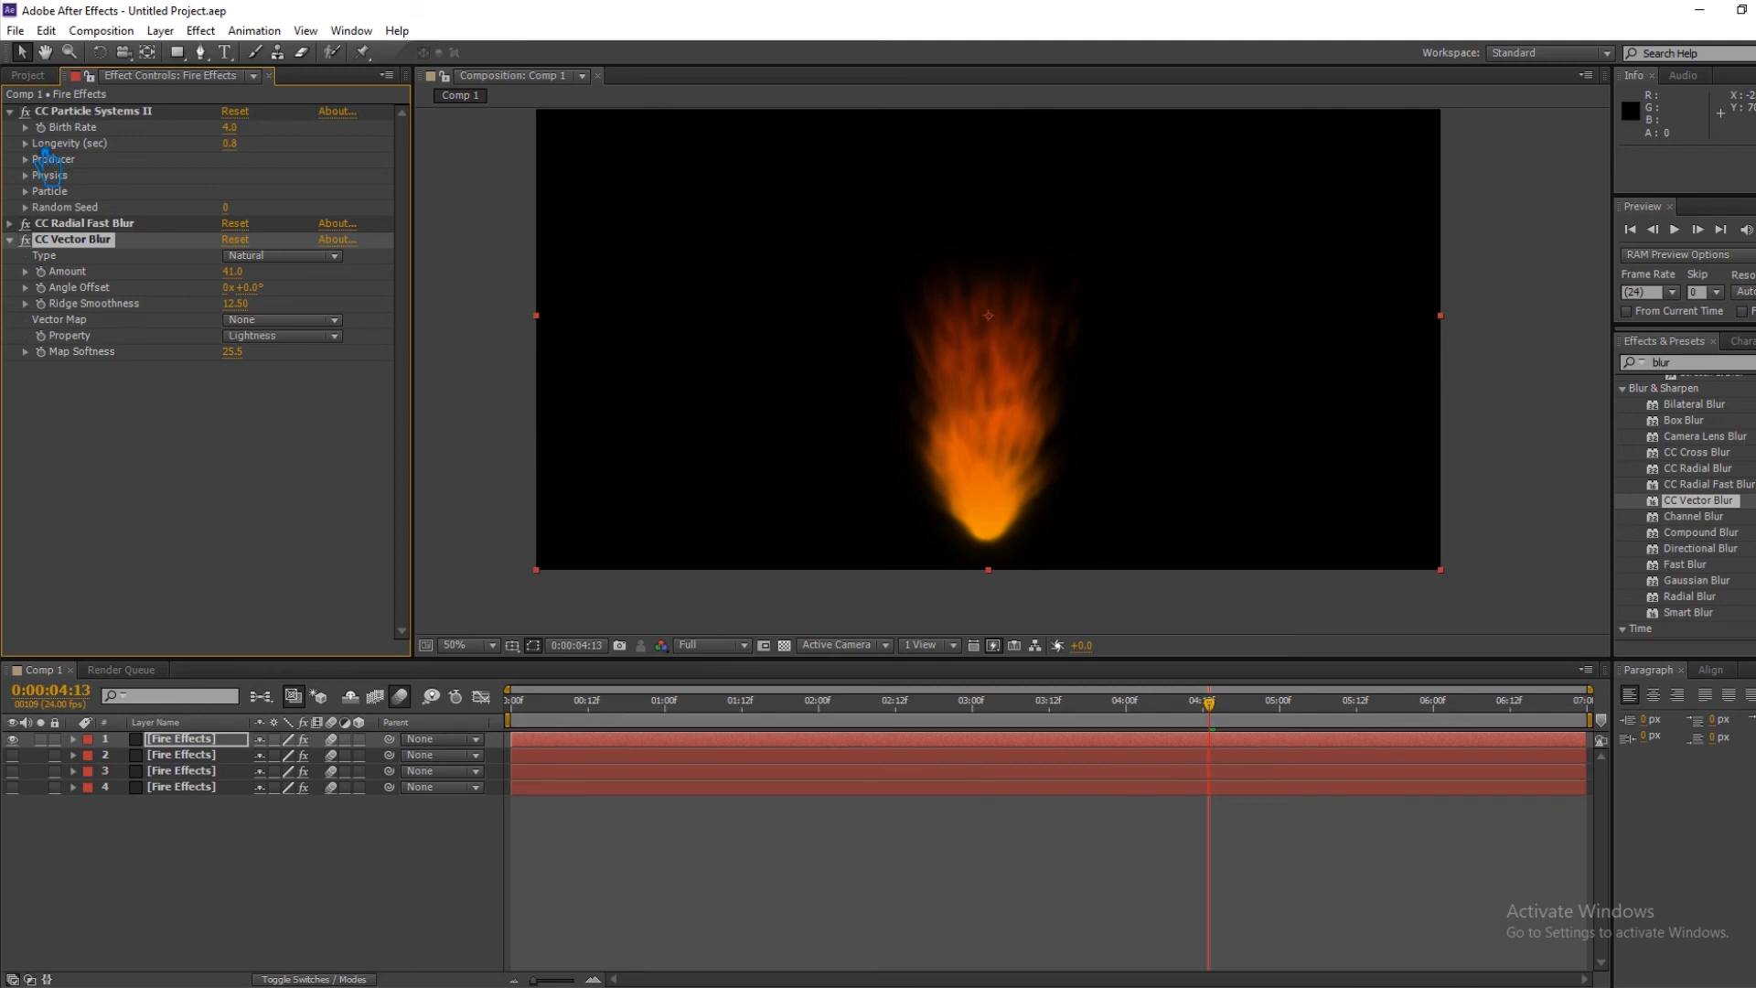
Raise CC Particle Systems II Longevity from 0.8 to 1.1 seconds, save, and preview the flame.
{"action": "left_click", "coordinate": [25, 143]}
{"action": "left_click_drag", "start_coordinate": [136, 183], "coordinate": [160, 185]}
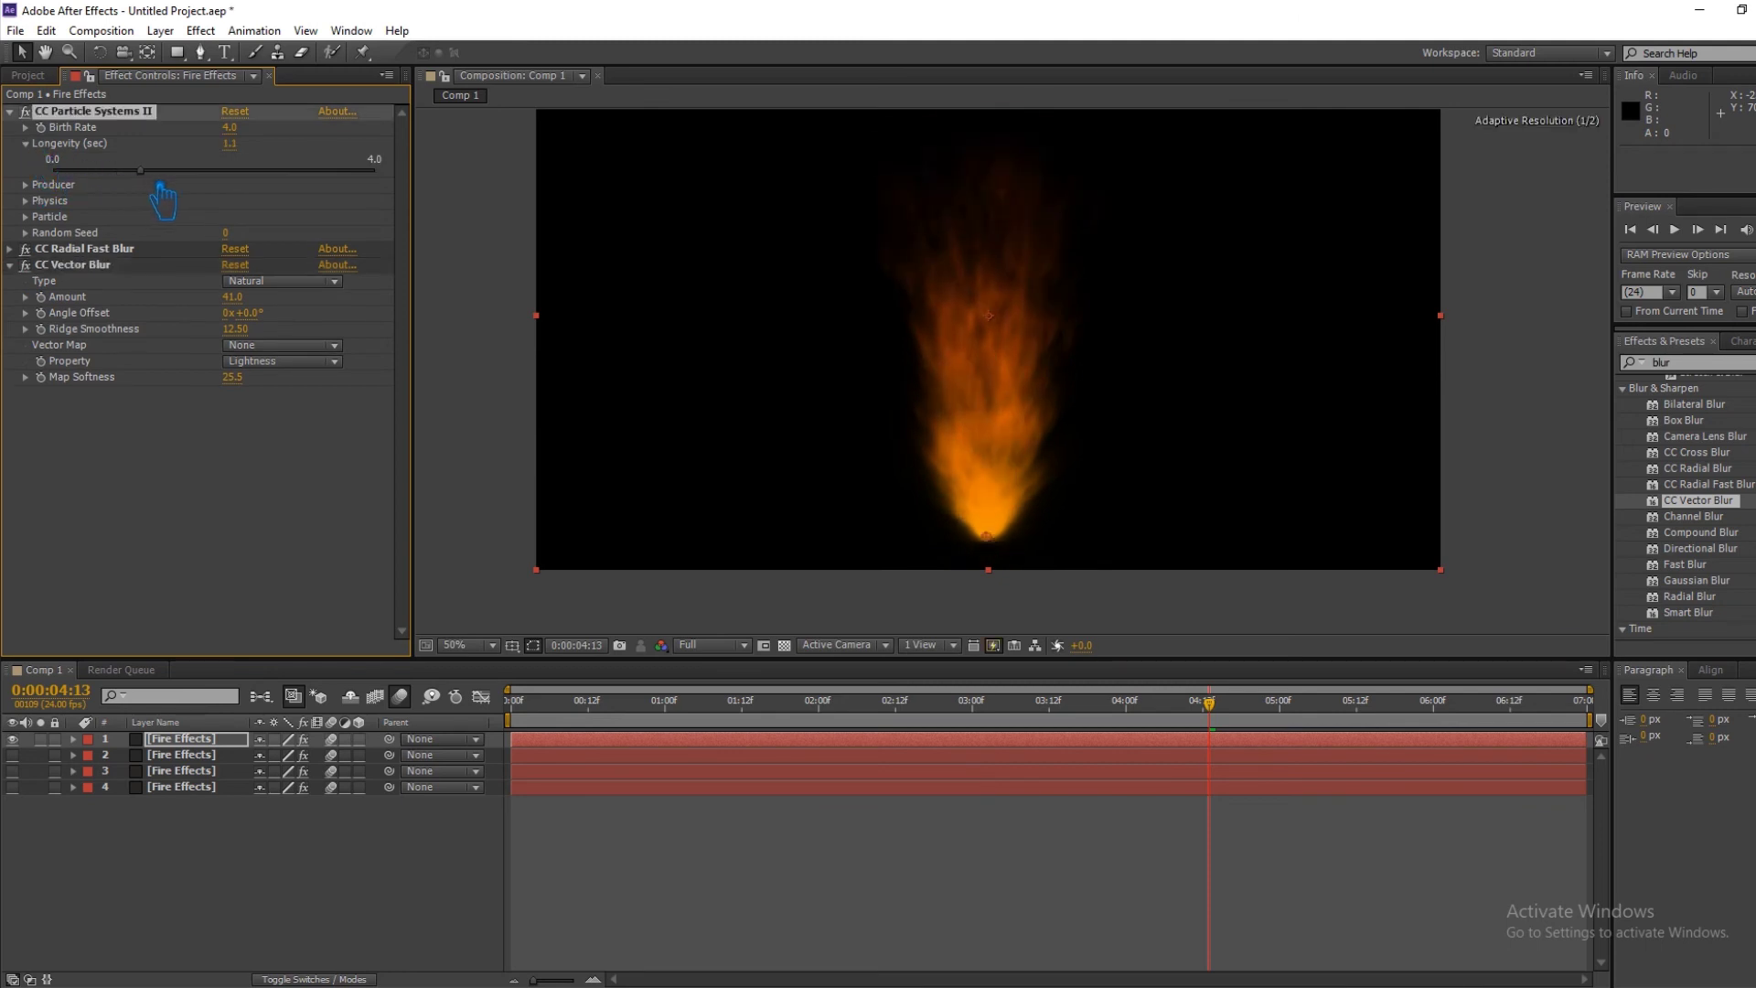
{"action": "left_click_drag", "start_coordinate": [161, 183], "coordinate": [161, 181]}
{"action": "key", "text": "ctrl+s"}
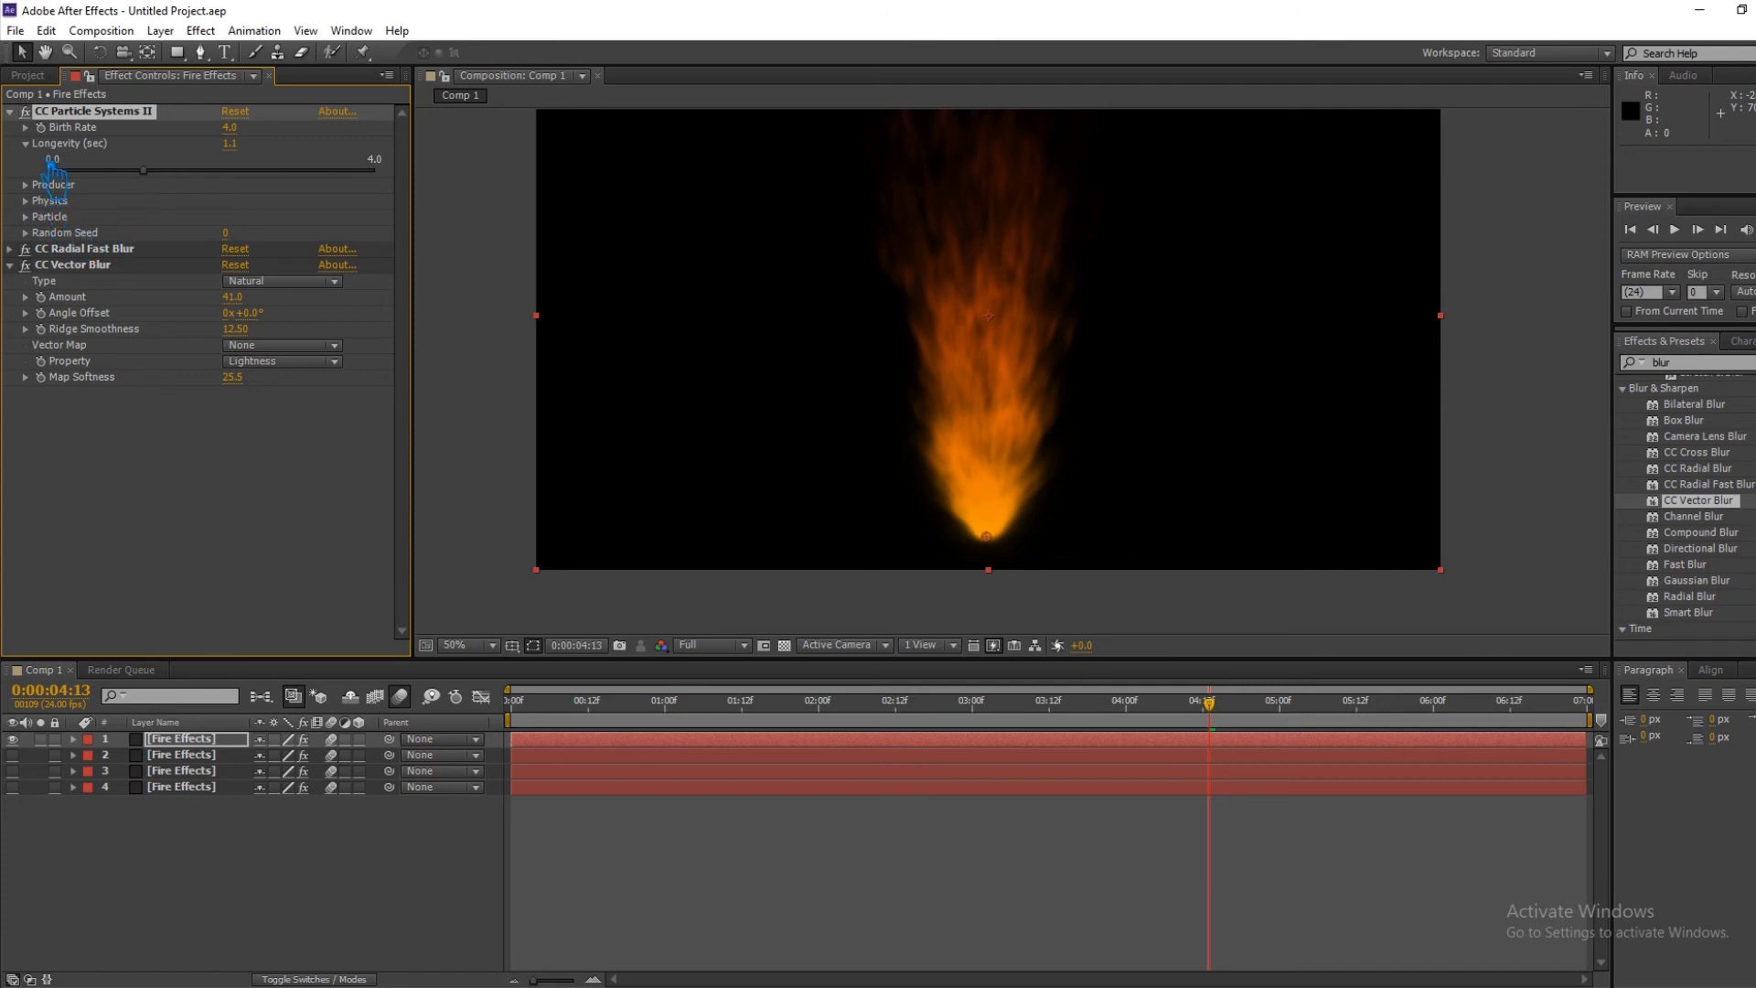
{"action": "left_click", "coordinate": [26, 144]}
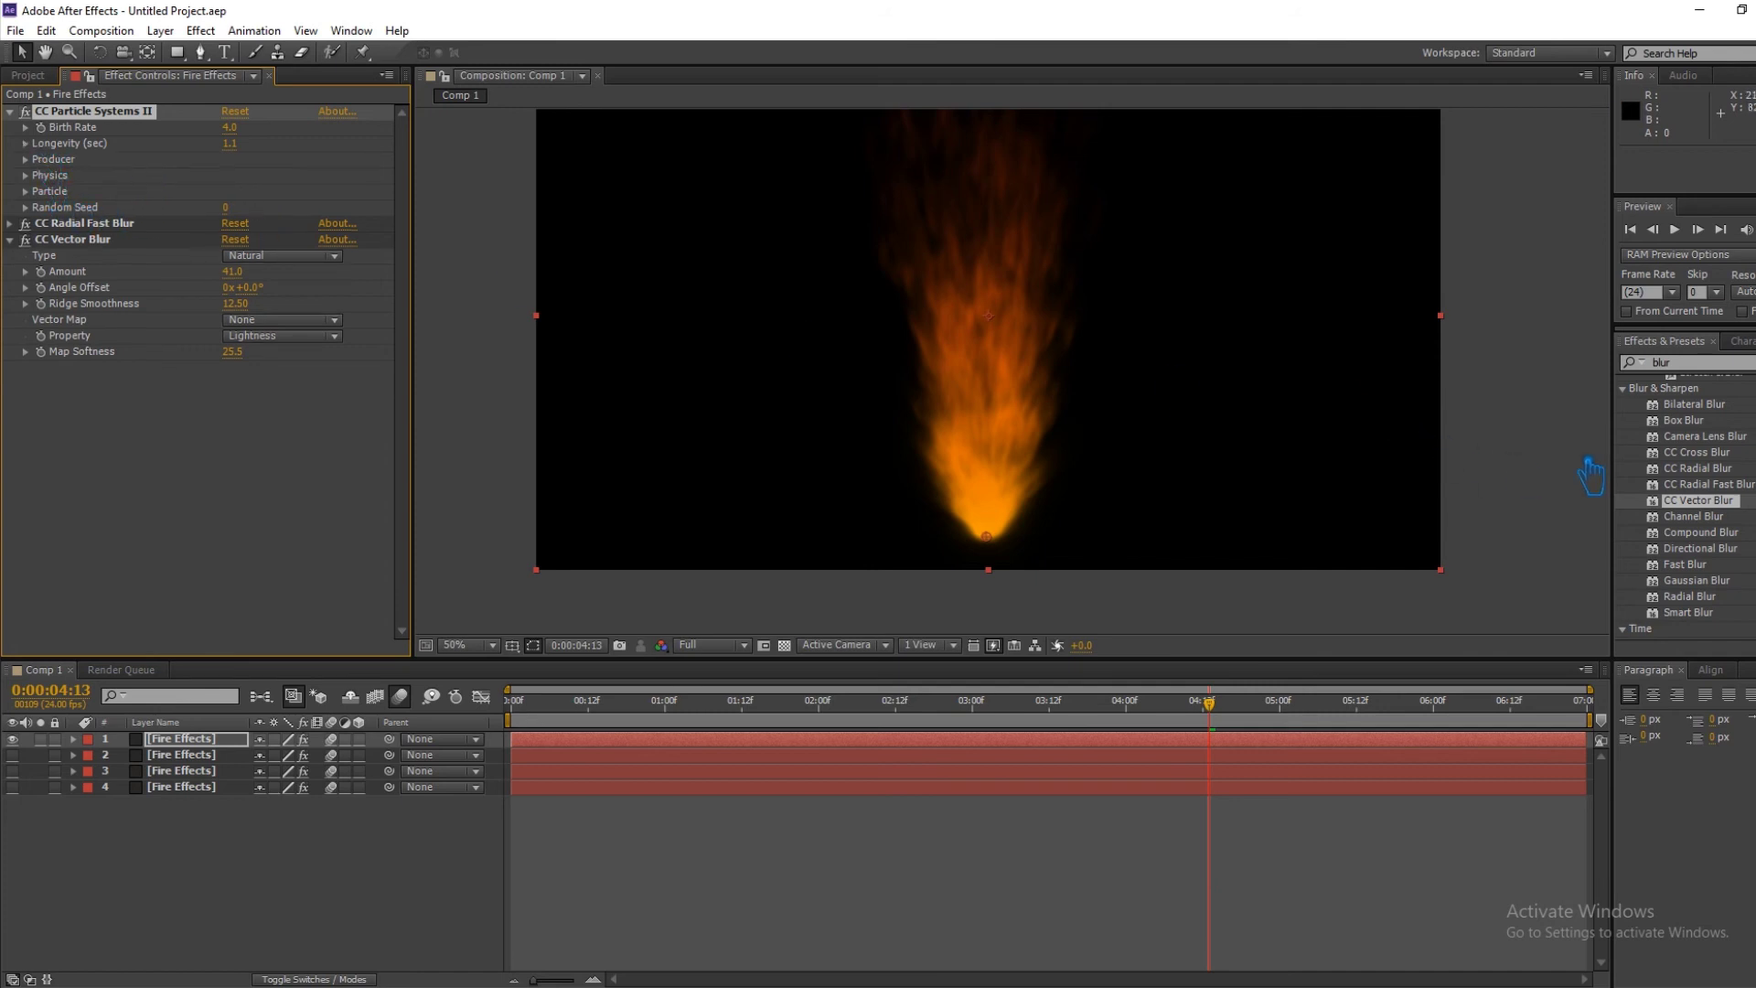
{"action": "left_click", "coordinate": [1746, 230]}
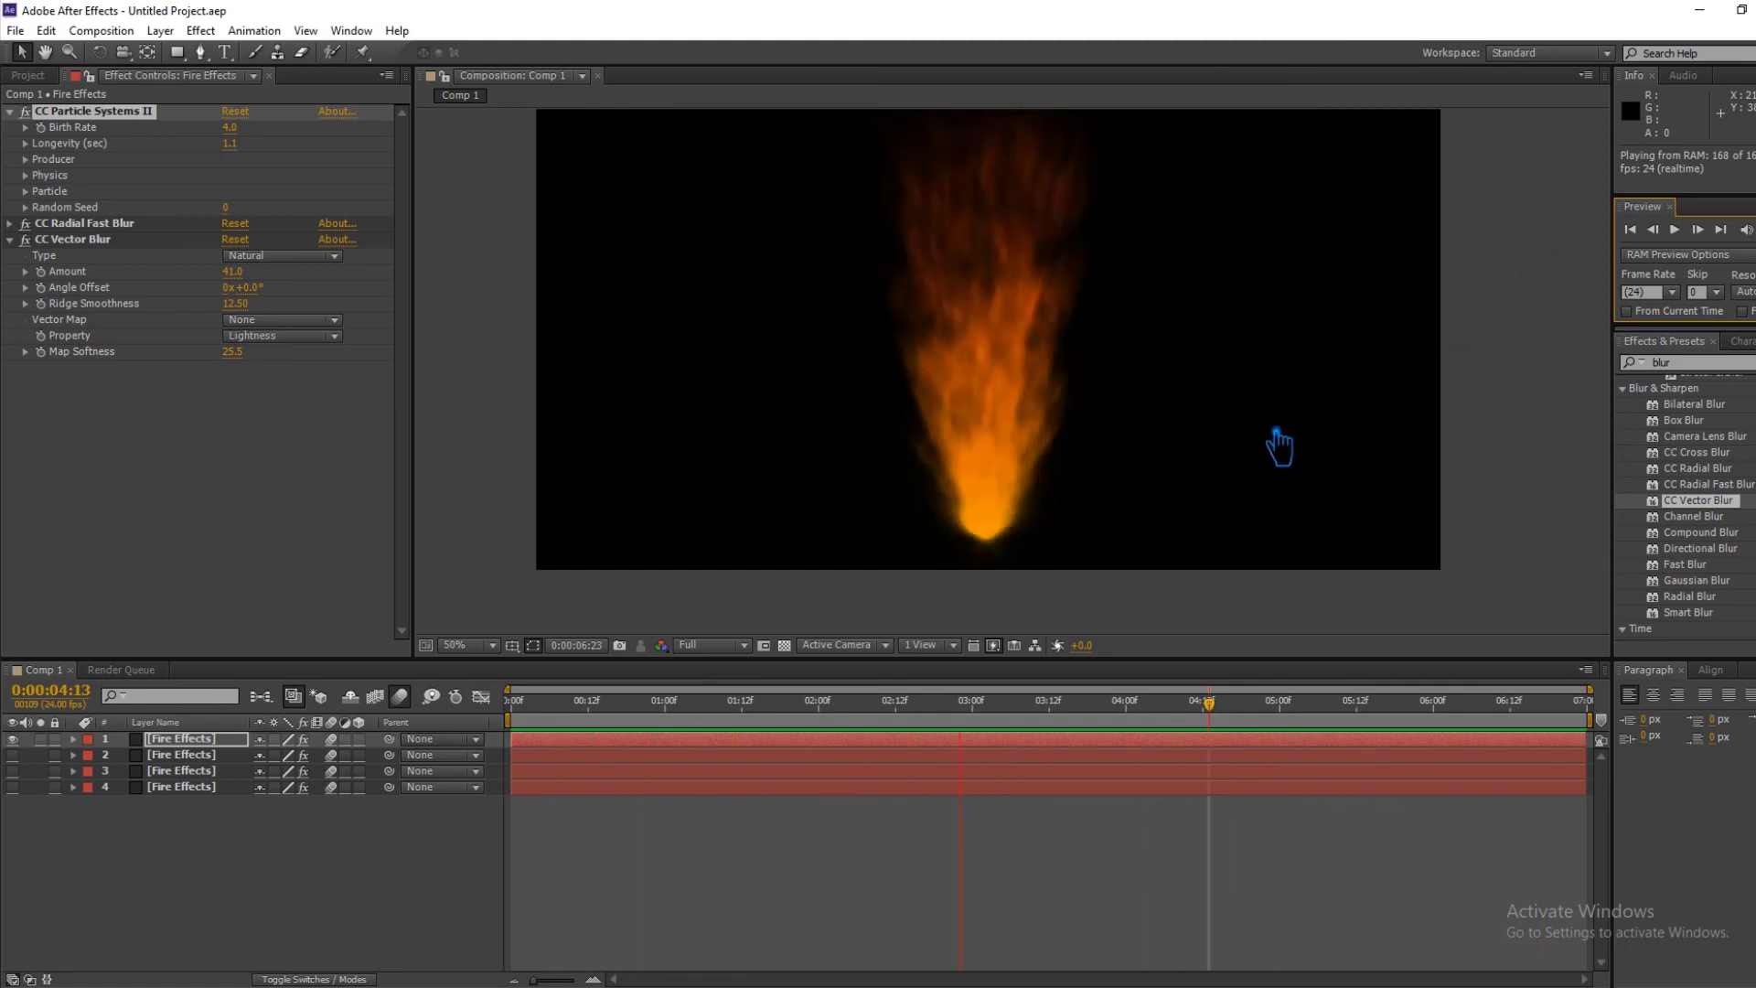
{"action": "key", "text": "space"}
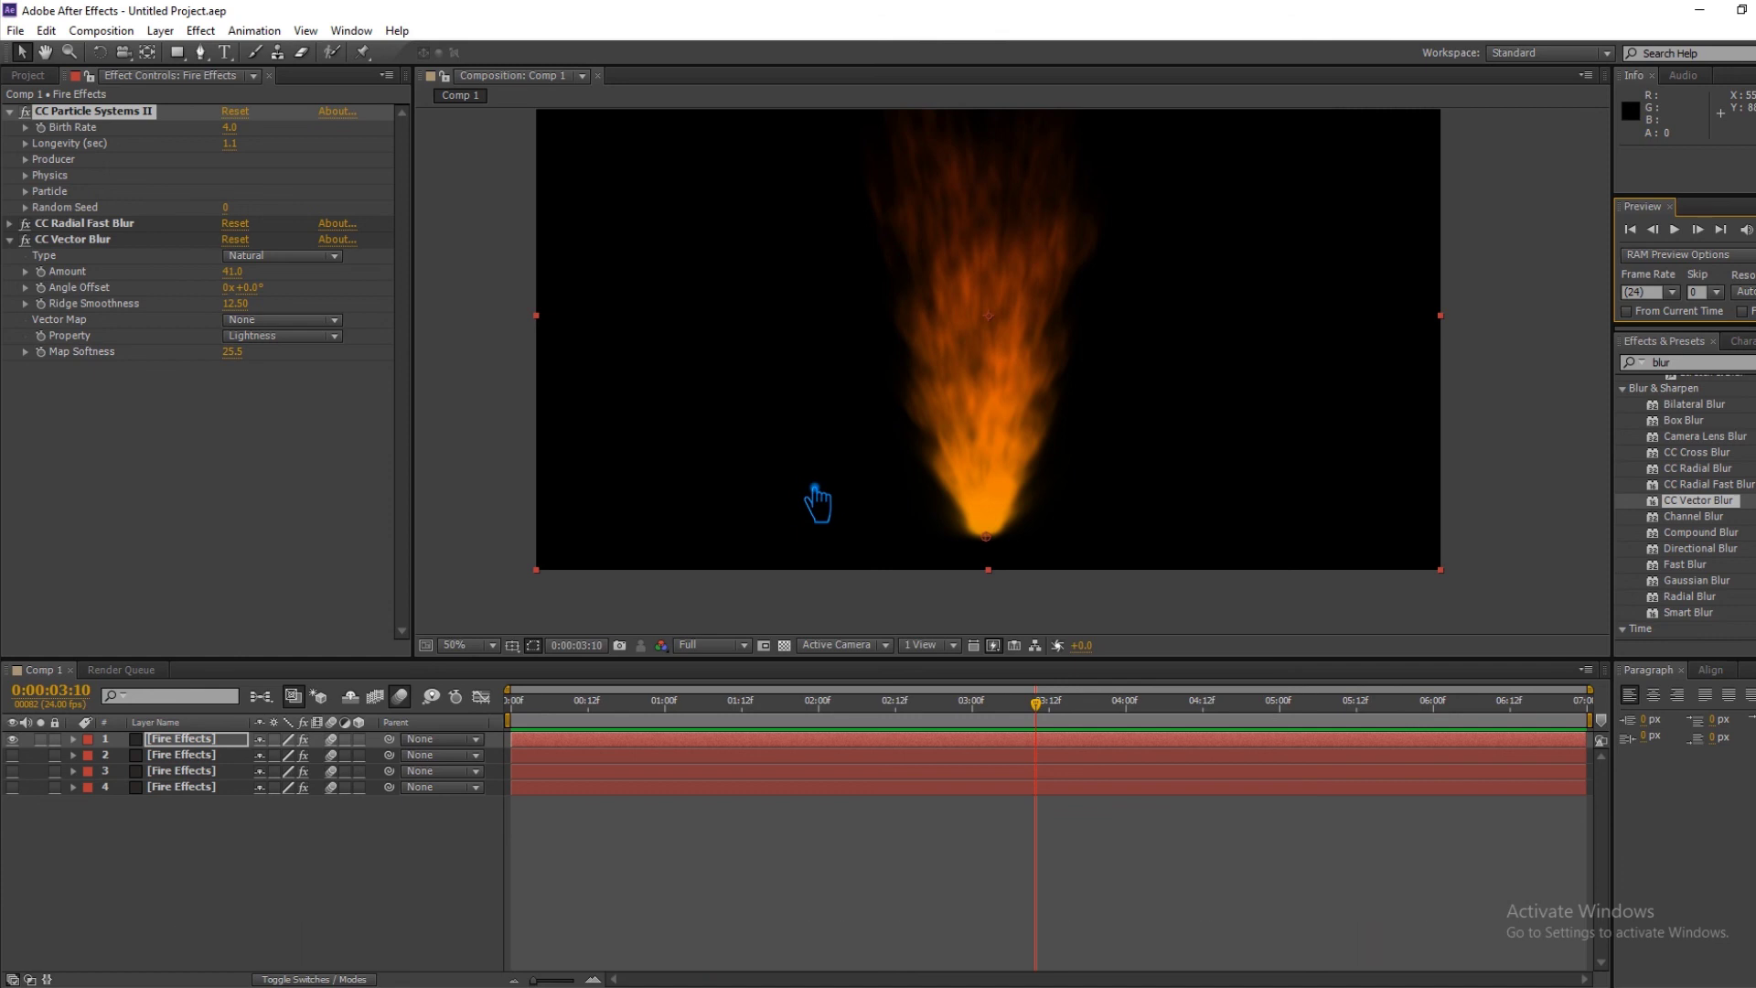
{"action": "left_click", "coordinate": [203, 739]}
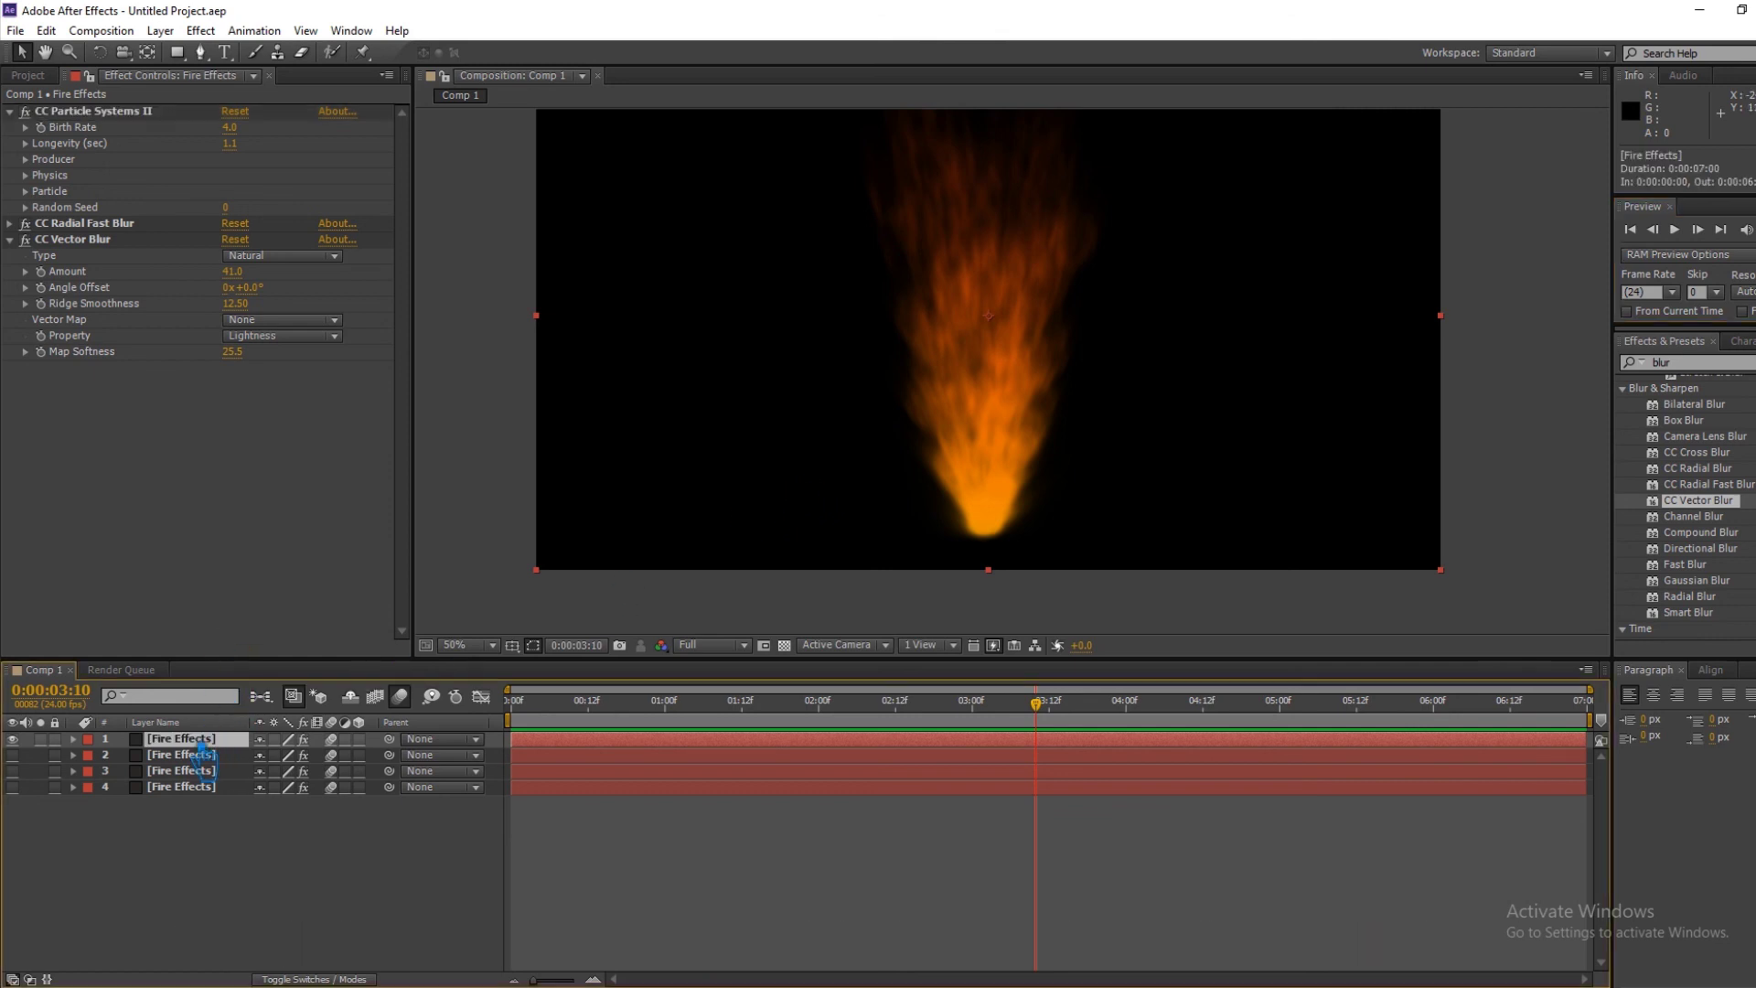